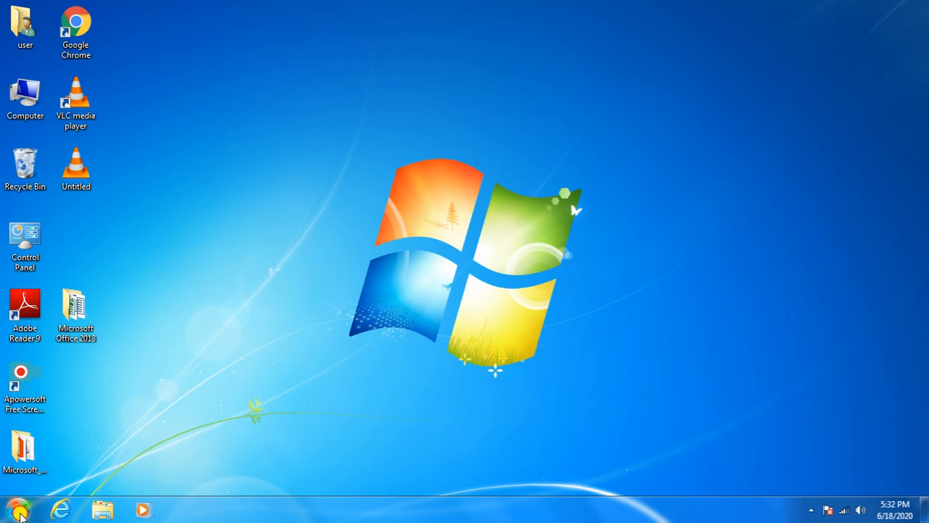
# Step: Launch Access 2013 from the Start menu's Microsoft Office 2013 folder
pyautogui.click(18, 510)
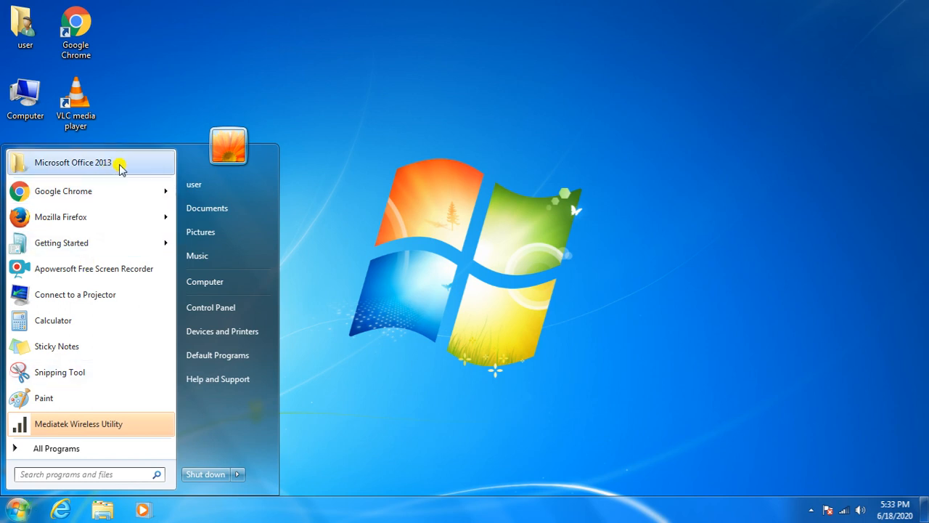
pyautogui.click(121, 167)
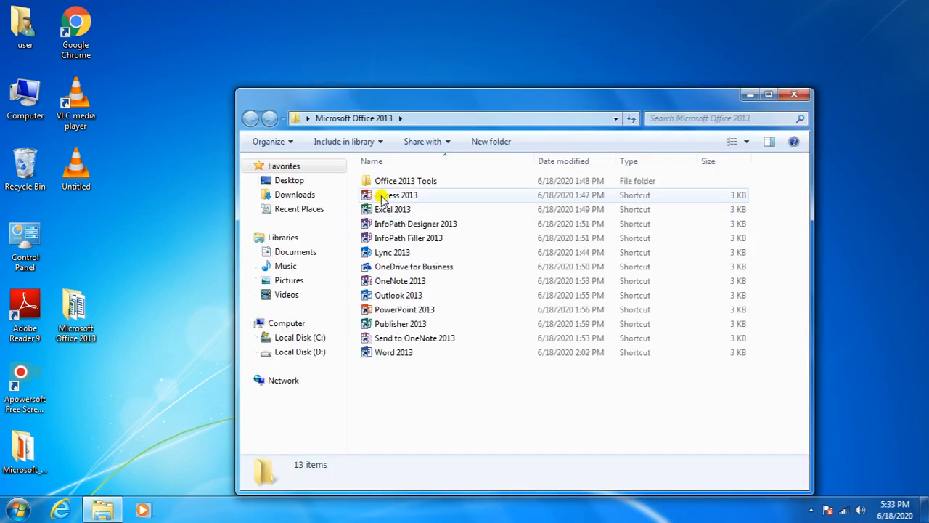
pyautogui.click(377, 195)
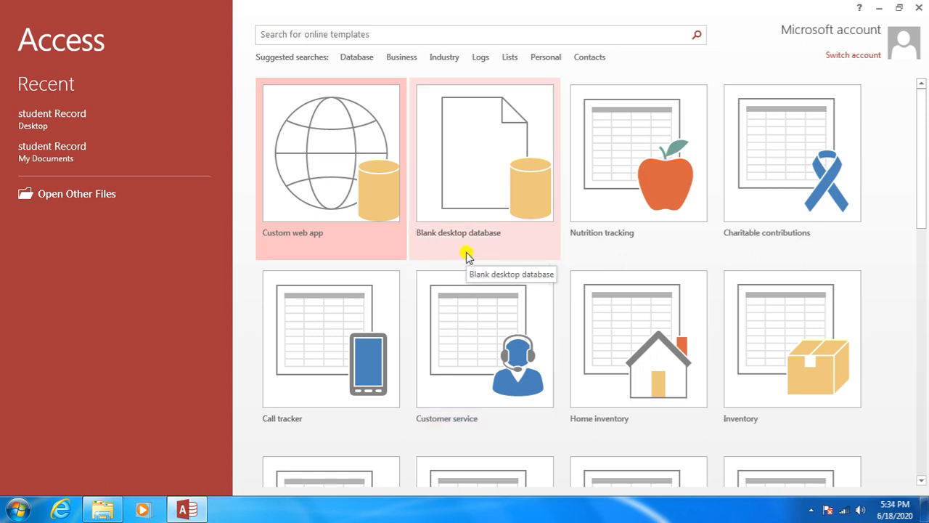
# Step: Choose Blank desktop database with the file name 'student data'
pyautogui.click(471, 231)
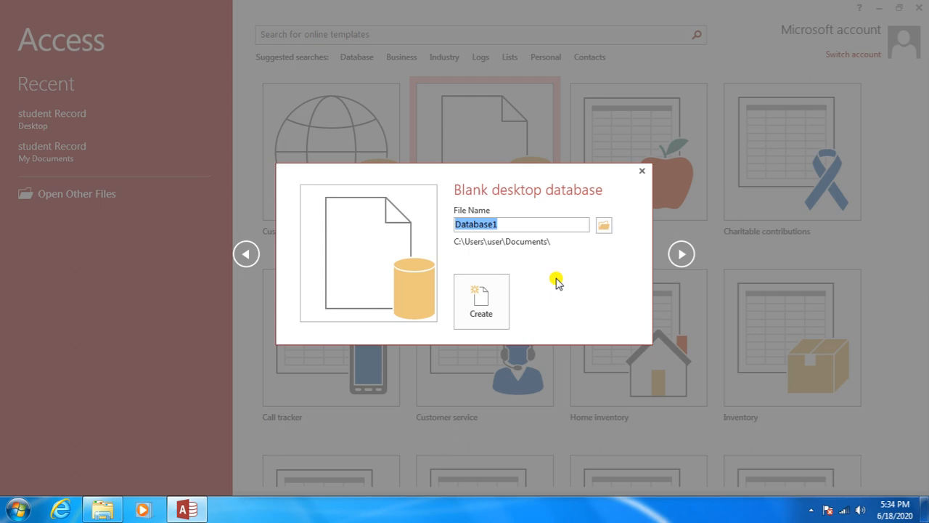
pyautogui.write('s')
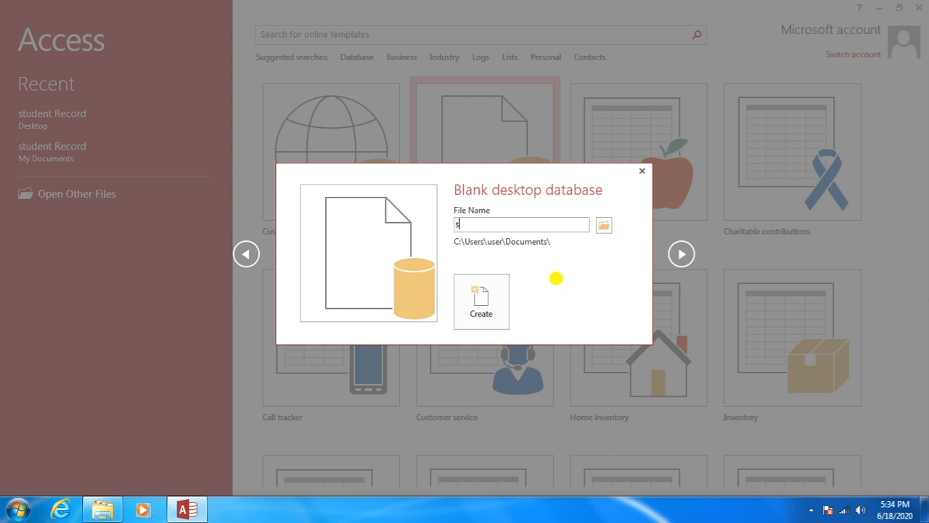
pyautogui.write('tudent data')
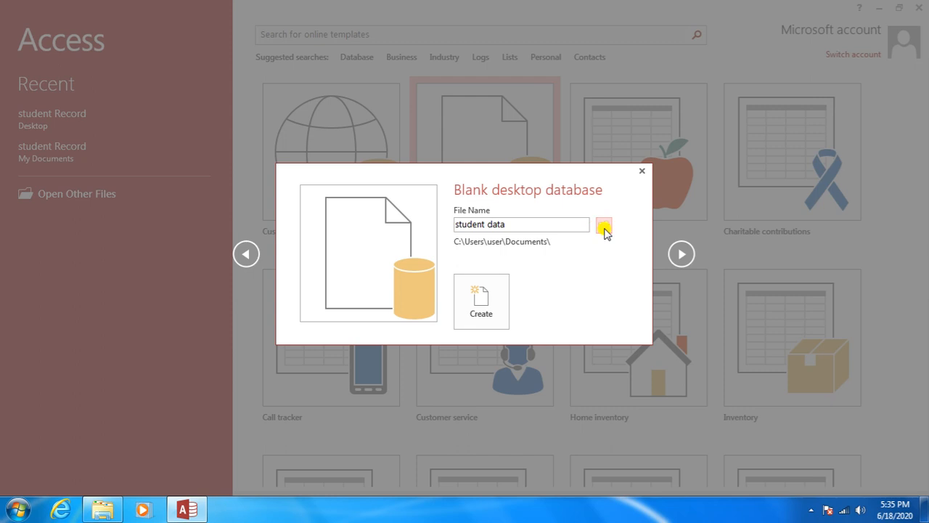
pyautogui.click(604, 227)
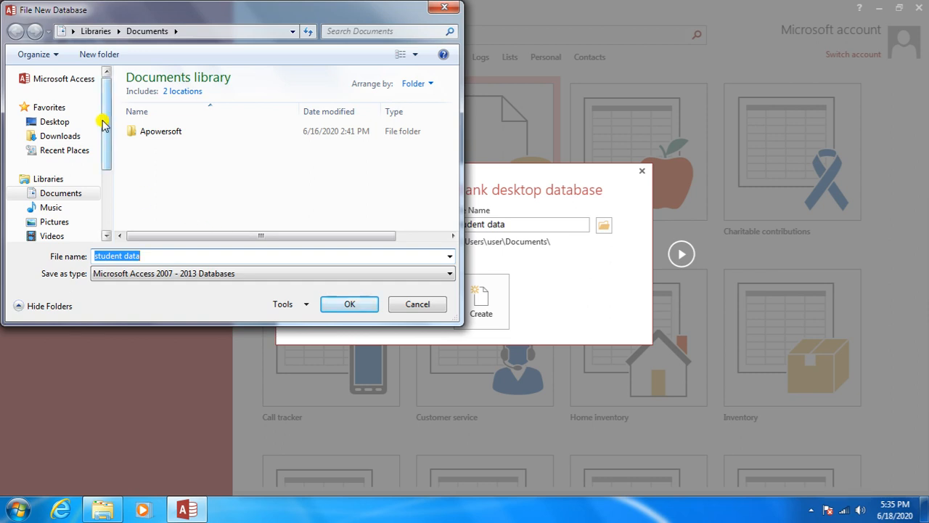
# Step: Set the Desktop as the save location and create the 'student data' database
pyautogui.moveTo(103, 129); pyautogui.dragTo(107, 151)
pyautogui.scroll(1, 104, 137)
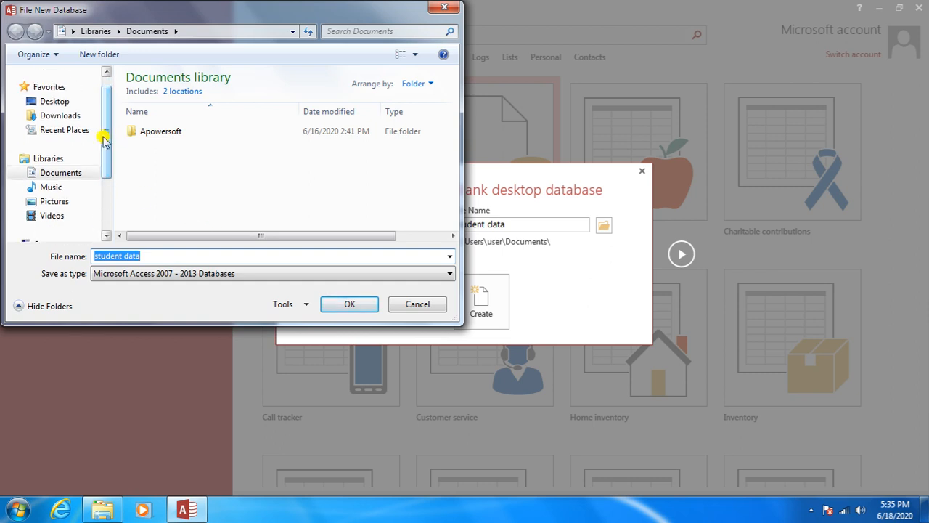
pyautogui.click(73, 107)
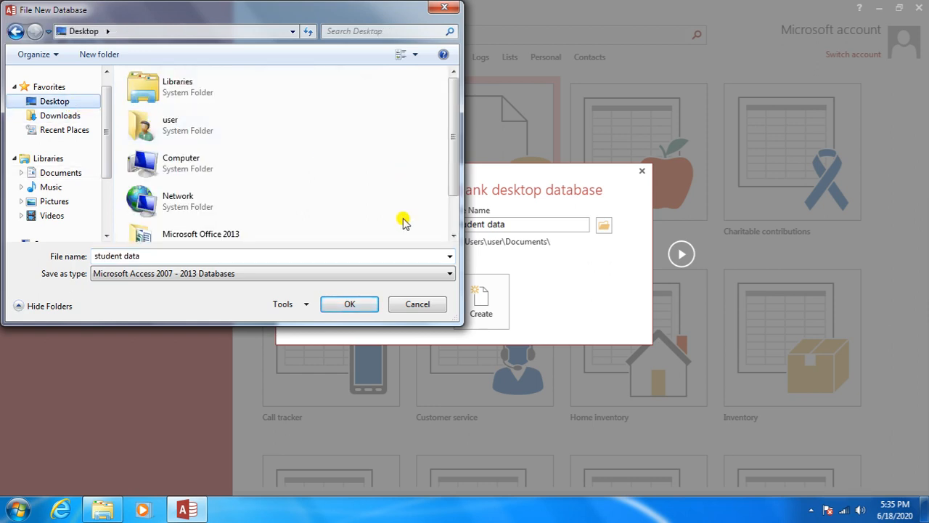
pyautogui.click(352, 304)
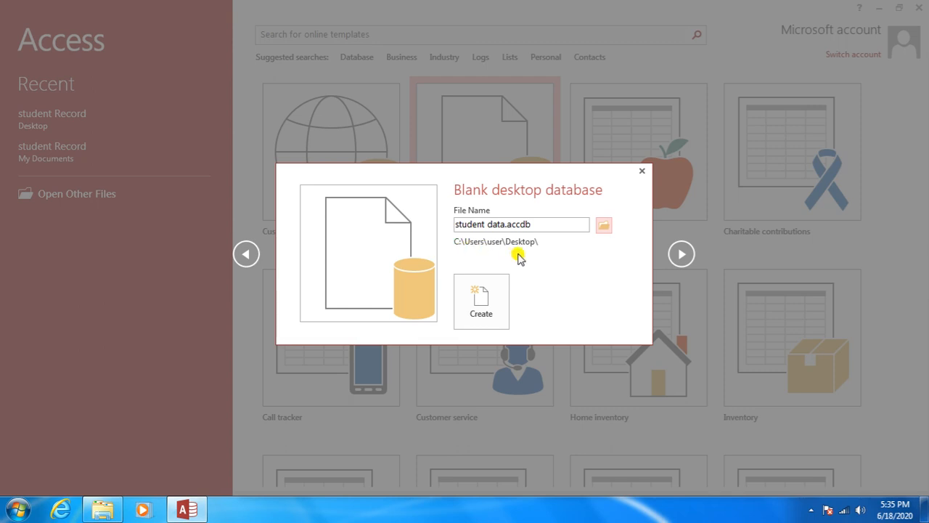
pyautogui.click(500, 295)
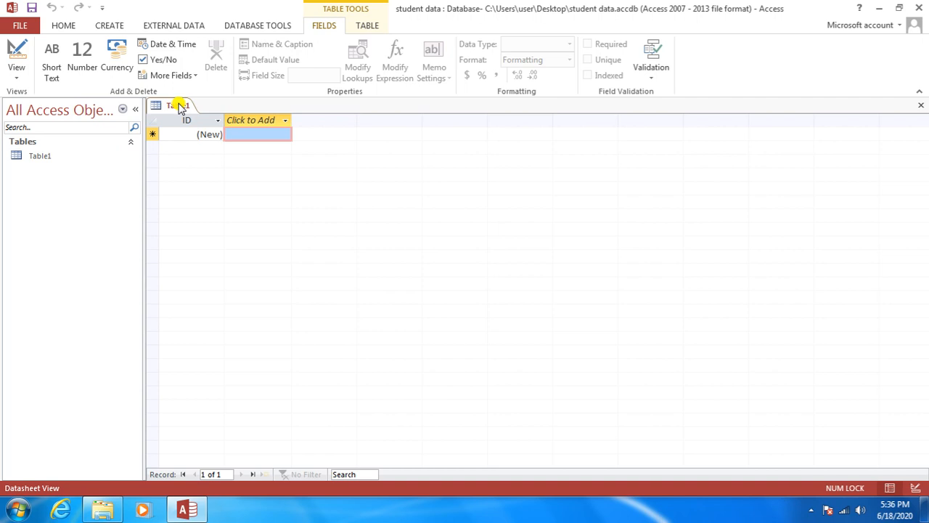
# Step: Switch Table1 to Design view, saving it as 'student table'
pyautogui.rightClick(180, 106)
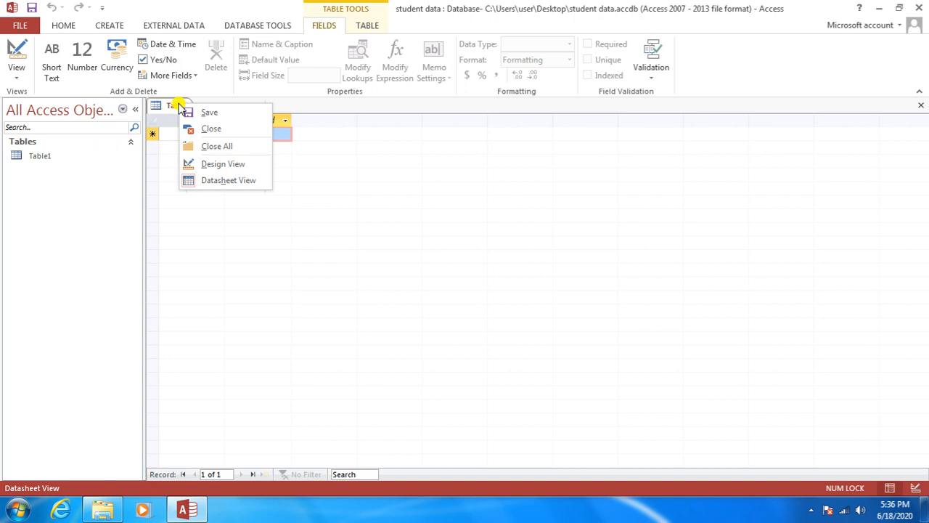
pyautogui.click(206, 165)
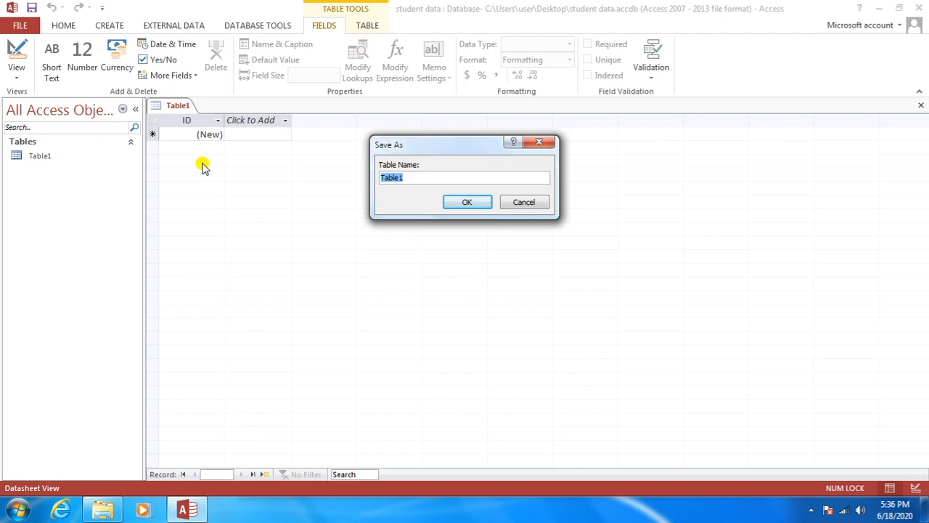
pyautogui.press('Right')
pyautogui.press('BackSpace')
pyautogui.press('BackSpace')
pyautogui.press('BackSpace')
pyautogui.press('BackSpace')
pyautogui.press('BackSpace')
pyautogui.press('BackSpace')
pyautogui.write('student table')
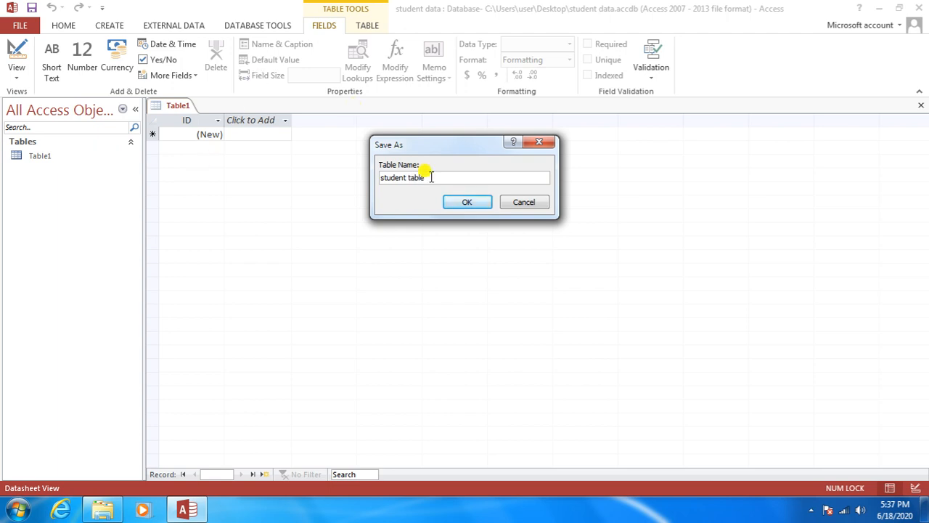
pyautogui.click(458, 204)
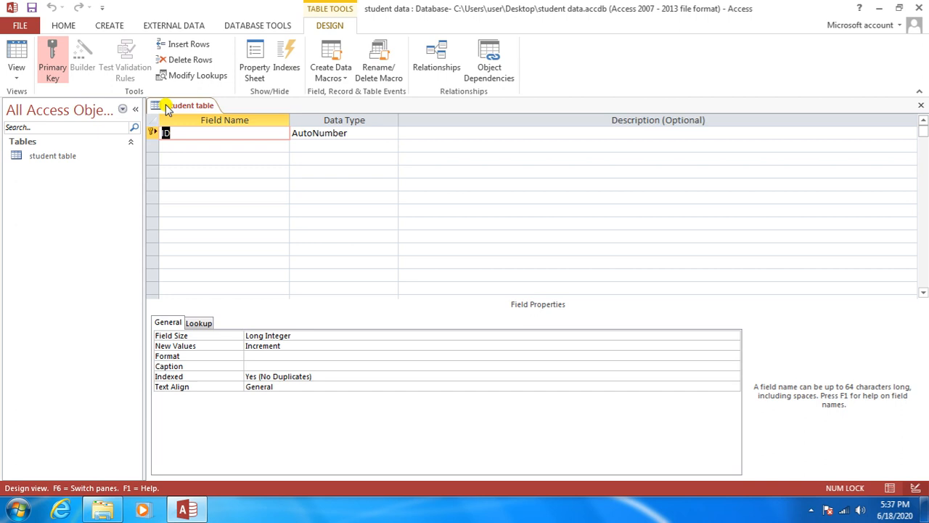
pyautogui.rightClick(166, 108)
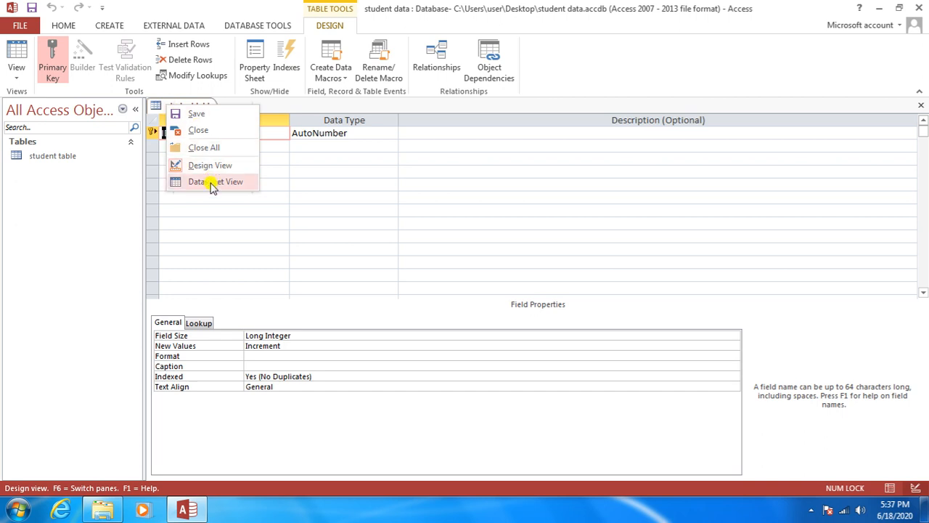
pyautogui.click(85, 234)
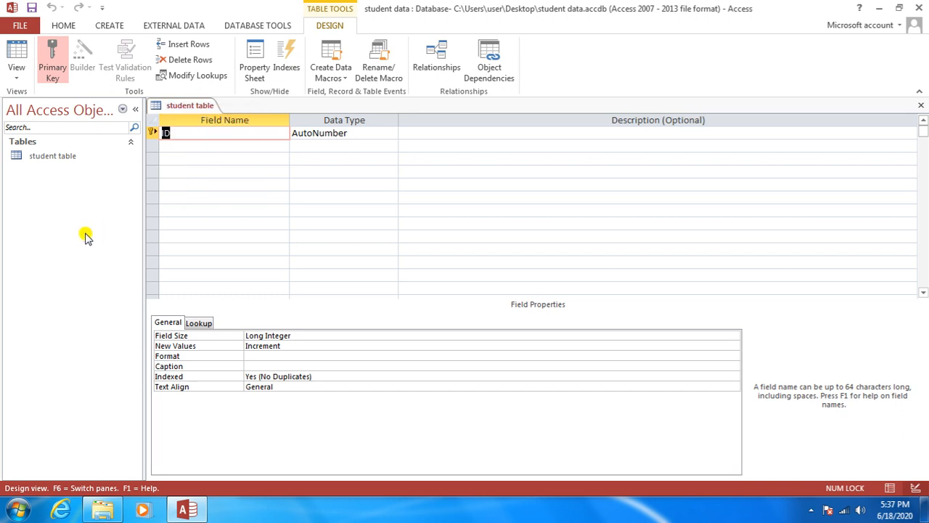
pyautogui.click(15, 81)
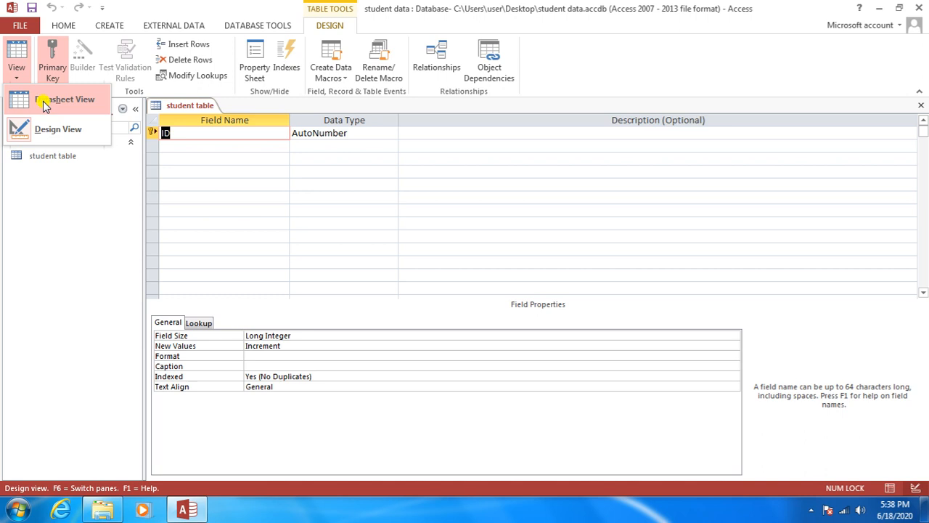
pyautogui.click(185, 132)
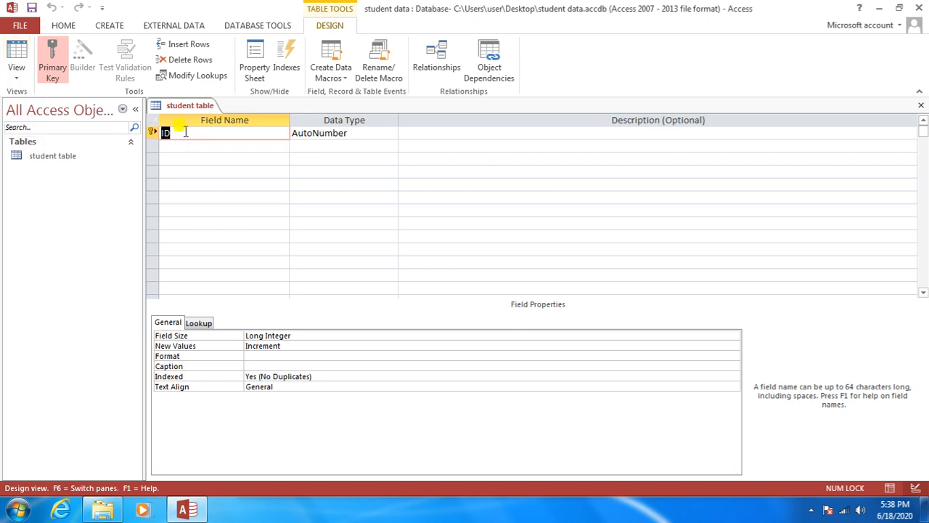
pyautogui.click(184, 132)
pyautogui.click(368, 133)
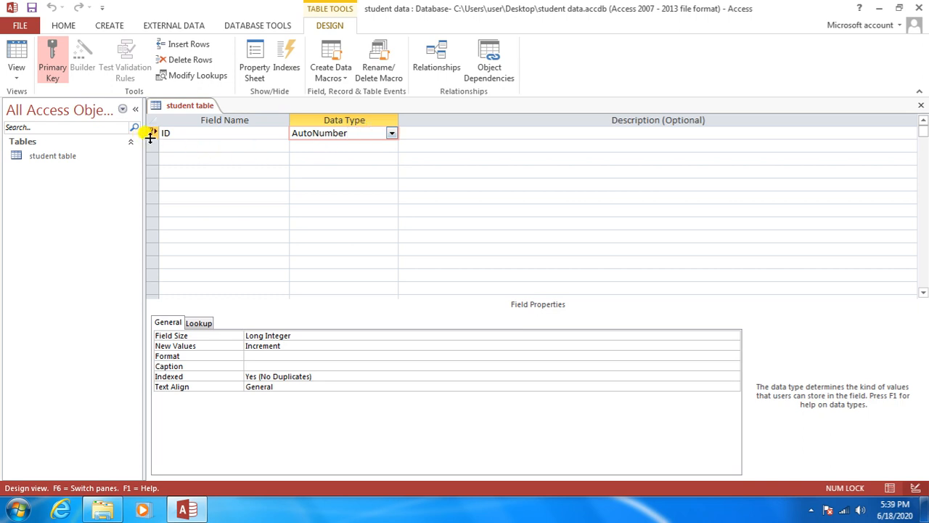
pyautogui.click(185, 133)
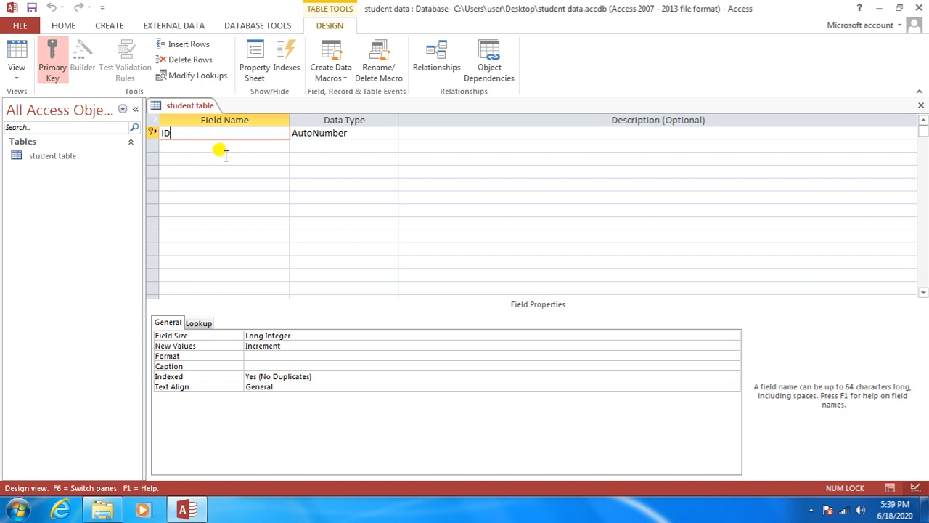
pyautogui.click(357, 132)
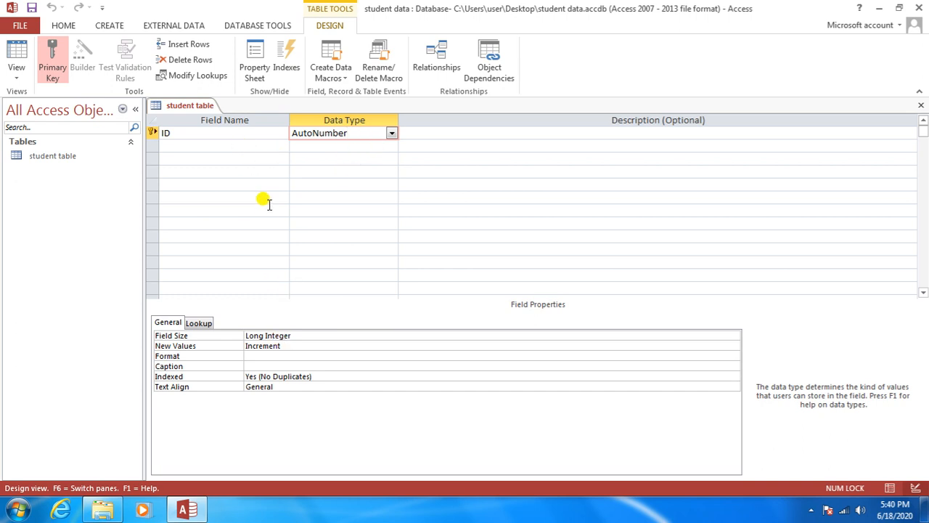
# Step: Add a 'Student Name' field, keeping the Short Text data type
pyautogui.press('Tab')
pyautogui.press('Tab')
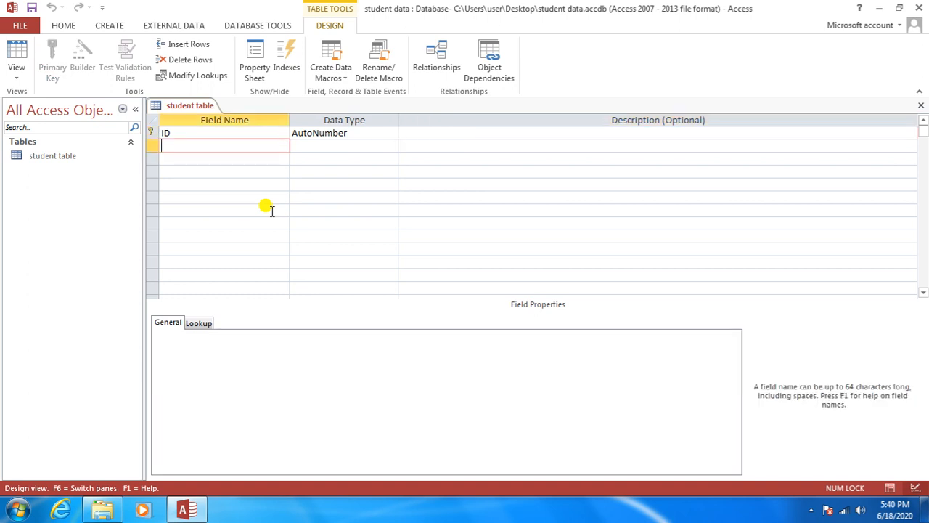
pyautogui.write('Student Name')
pyautogui.press('Tab')
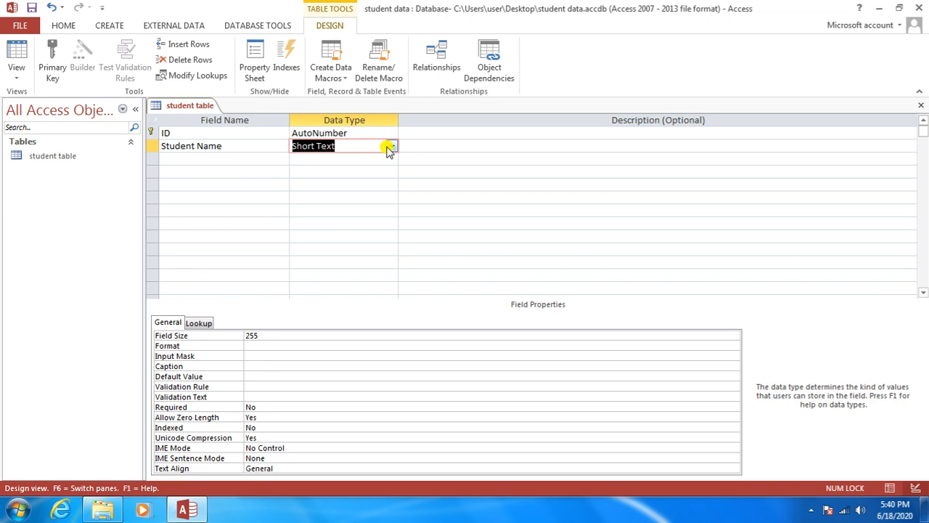
pyautogui.click(390, 147)
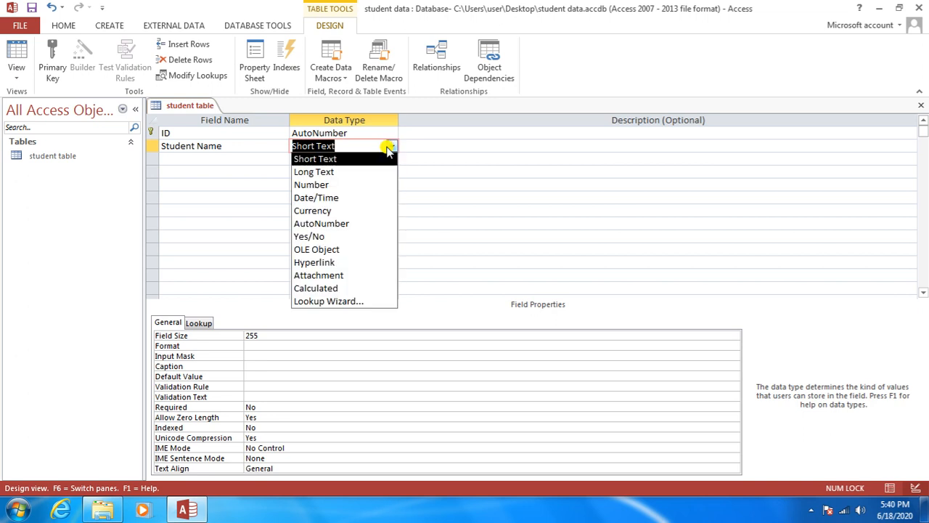
pyautogui.click(390, 147)
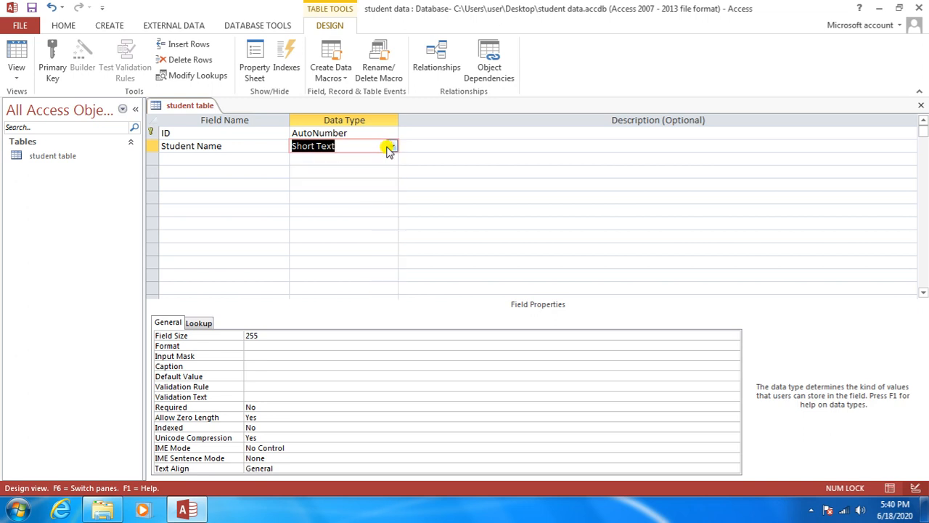
# Step: Add a 'Date of Birth' field as Date/Time and begin a 'Contact' field name
pyautogui.press('Tab')
pyautogui.press('Tab')
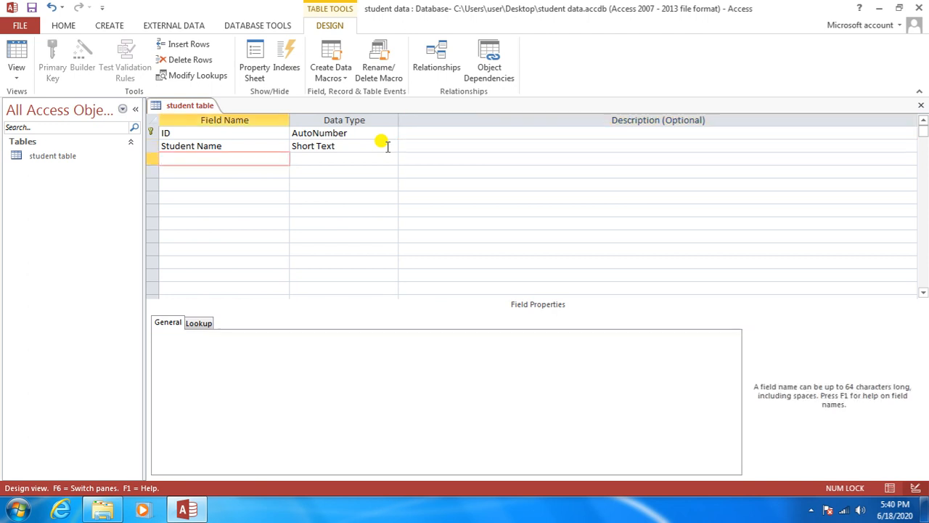
pyautogui.write('Date of Birth')
pyautogui.press('Tab')
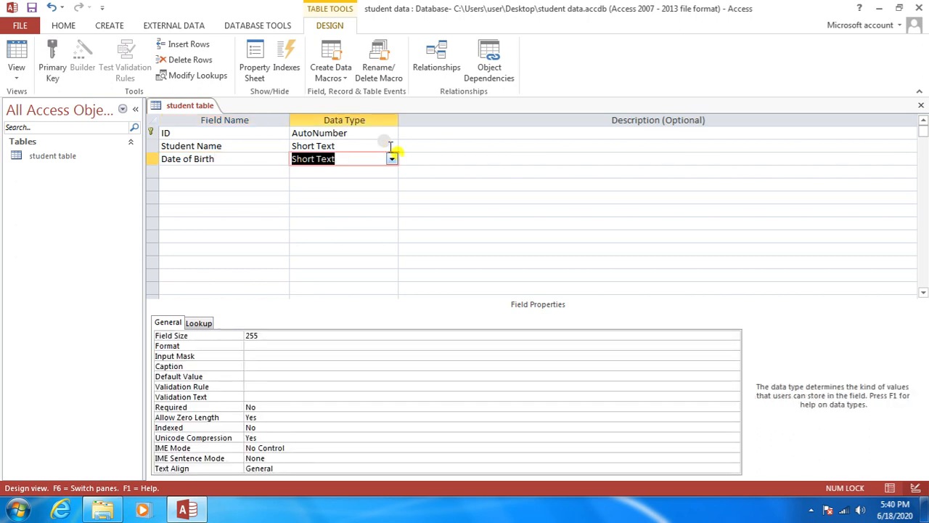
pyautogui.click(391, 159)
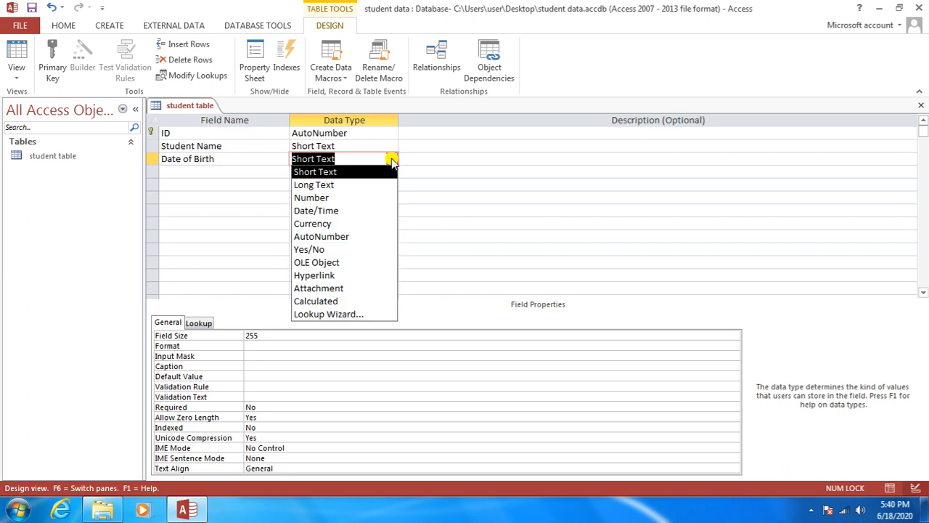
pyautogui.click(377, 210)
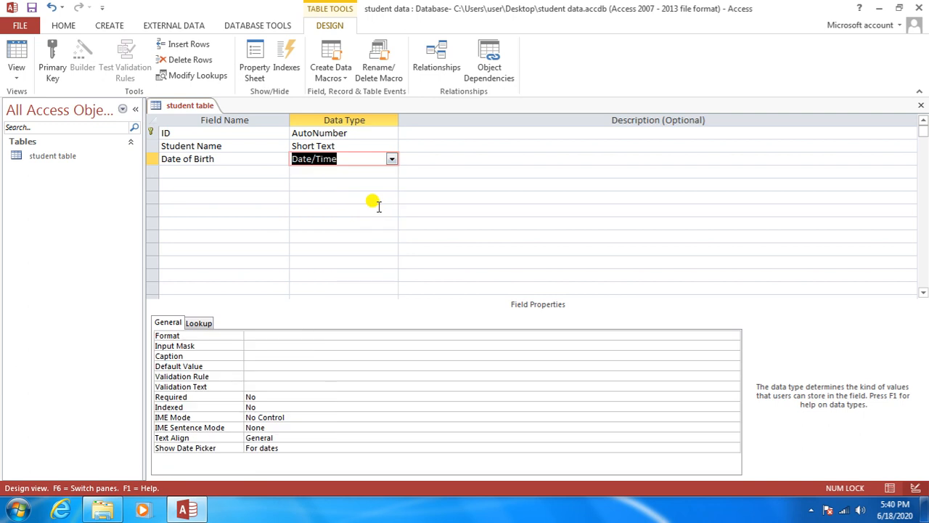
pyautogui.press('Tab')
pyautogui.press('Tab')
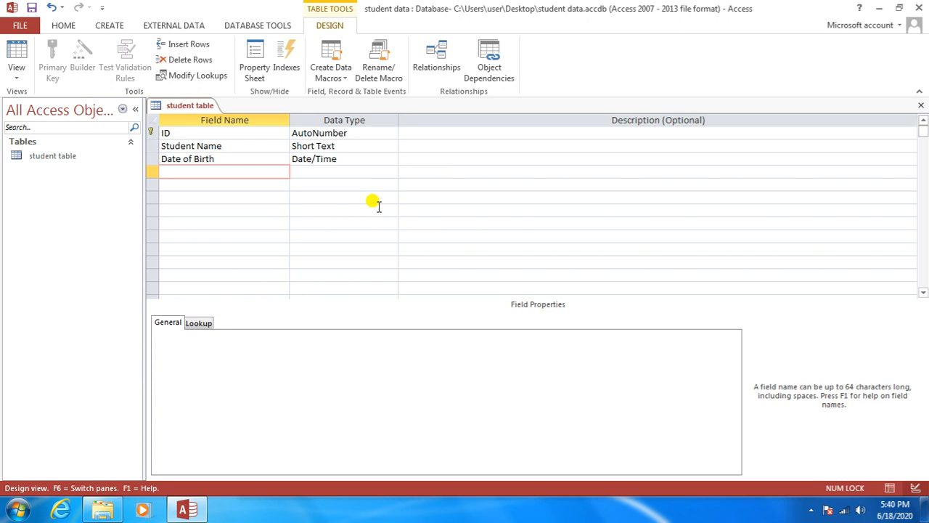
pyautogui.write('Contact No')
# Step: Finish the 'Contact No' Short Text field and set its Field Size to 10
pyautogui.press('Tab')
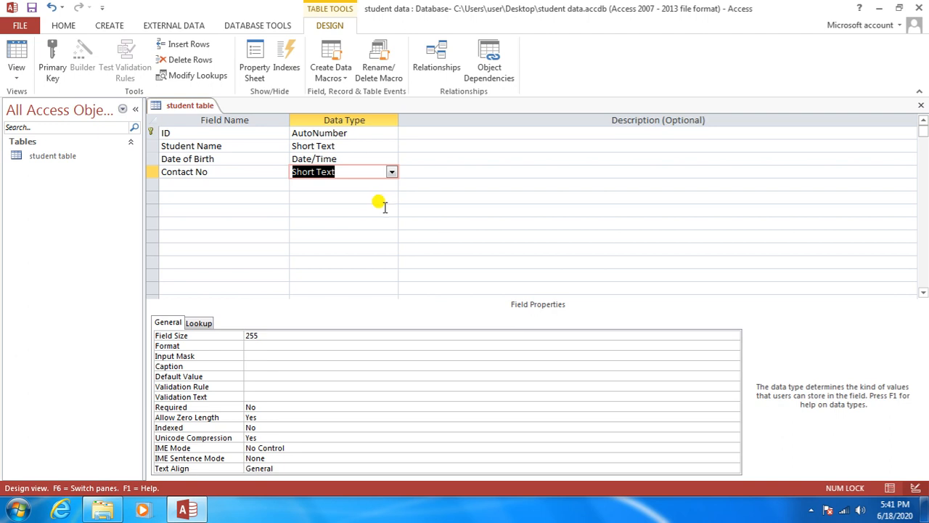
pyautogui.doubleClick(247, 335)
pyautogui.press('BackSpace')
pyautogui.write('255')
pyautogui.click(264, 335)
pyautogui.press('BackSpace')
pyautogui.press('BackSpace')
pyautogui.press('BackSpace')
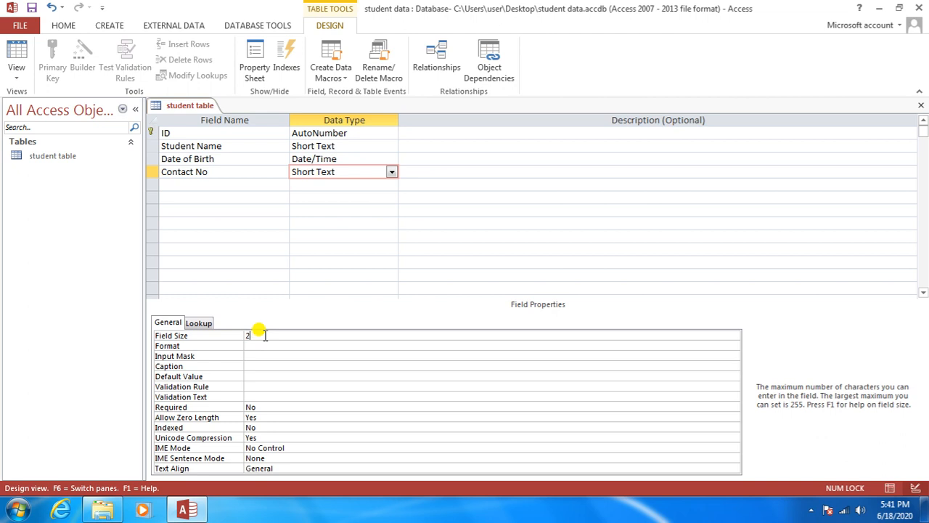
pyautogui.write('10')
pyautogui.click(408, 172)
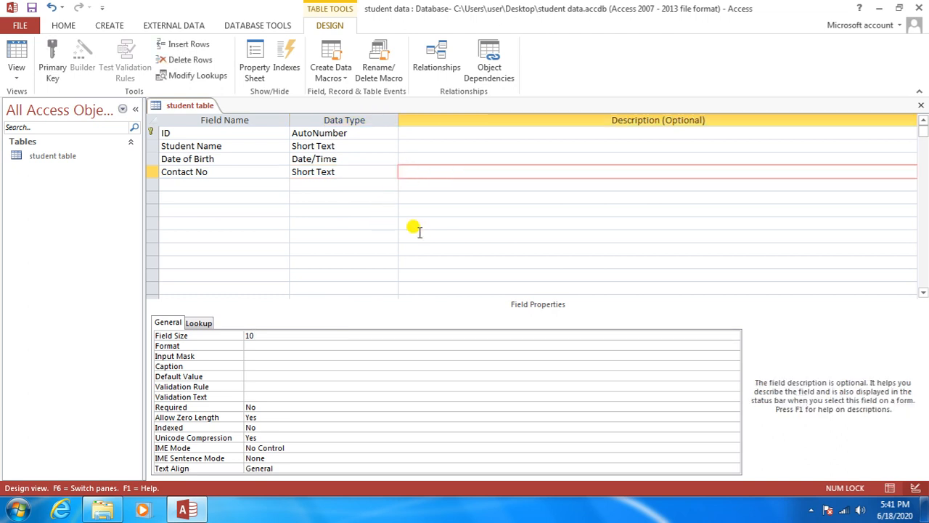
pyautogui.press('Tab')
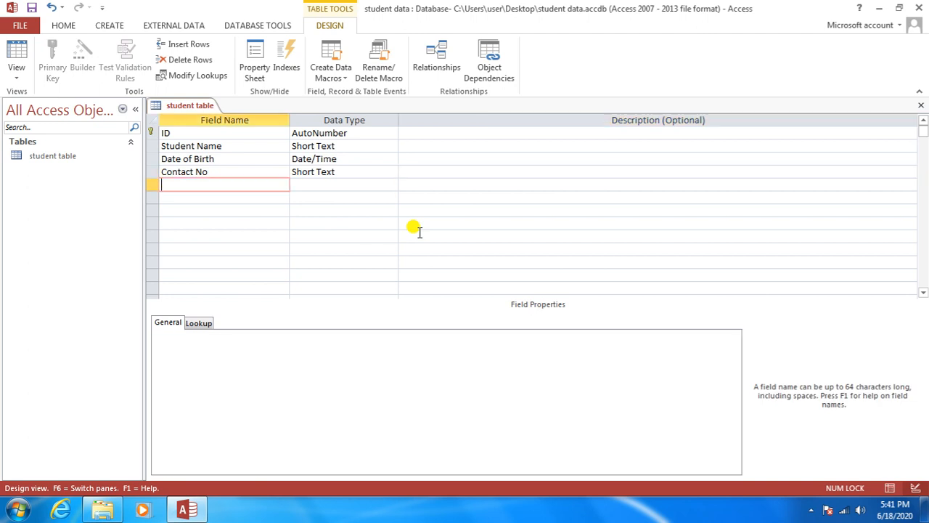
# Step: Add an 'email' field with the Hyperlink data type
pyautogui.write('email')
pyautogui.press('Tab')
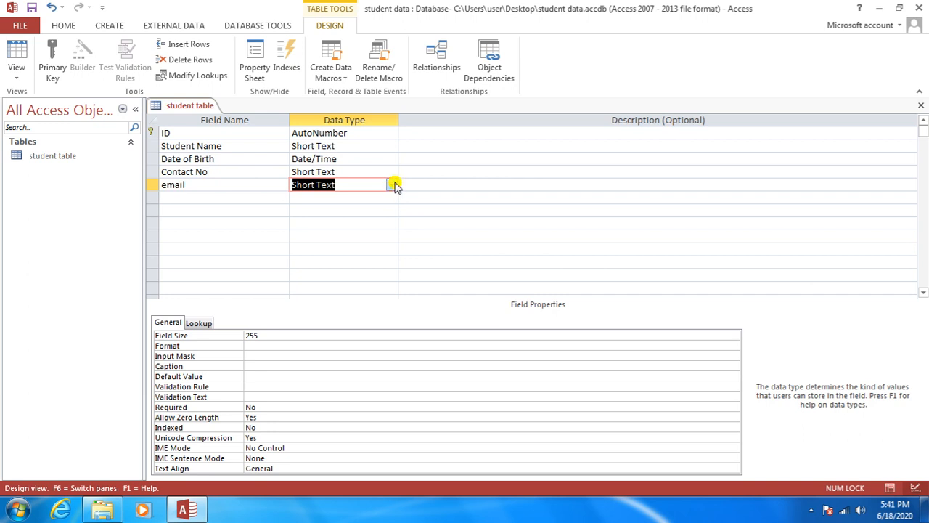
pyautogui.click(392, 185)
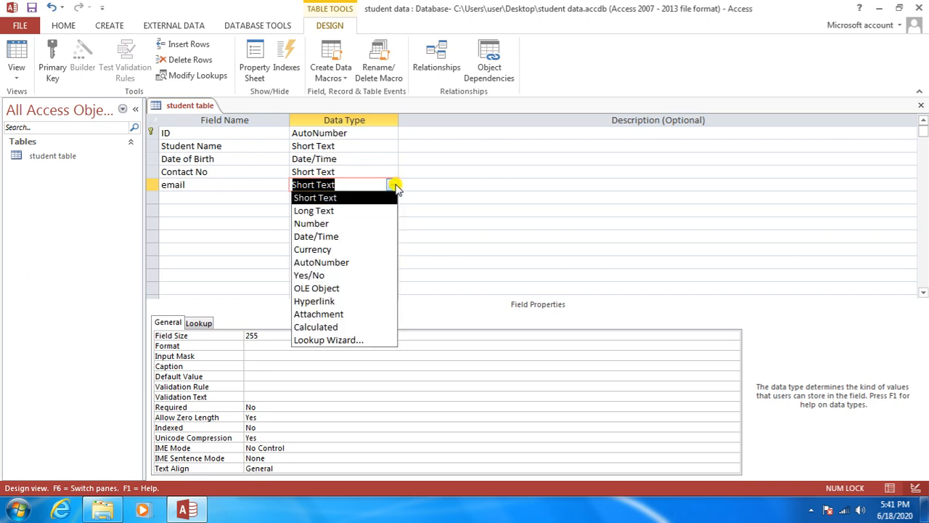
pyautogui.click(370, 302)
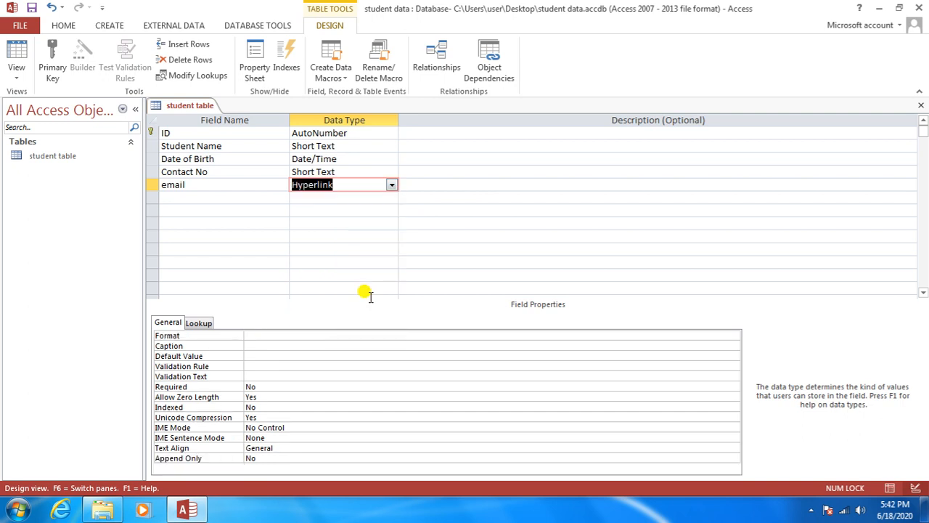
pyautogui.press('Tab')
pyautogui.press('Tab')
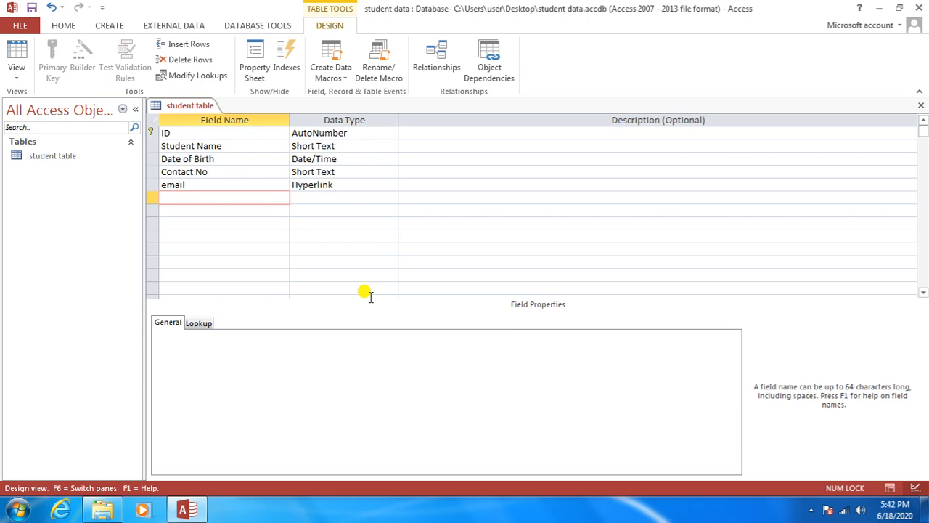
# Step: Add 'Address' and 'City' fields below email, both as Short Text
pyautogui.write('Address')
pyautogui.press('Tab')
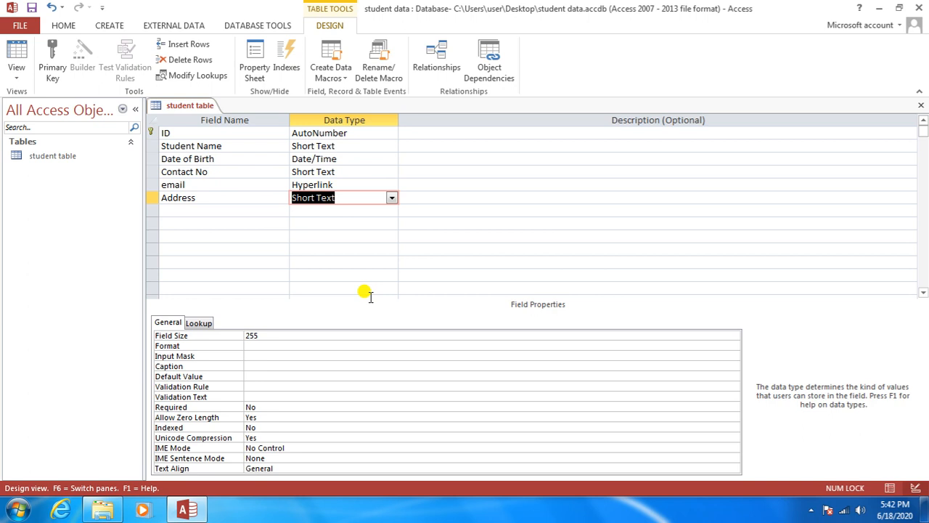
pyautogui.press('Tab')
pyautogui.press('Tab')
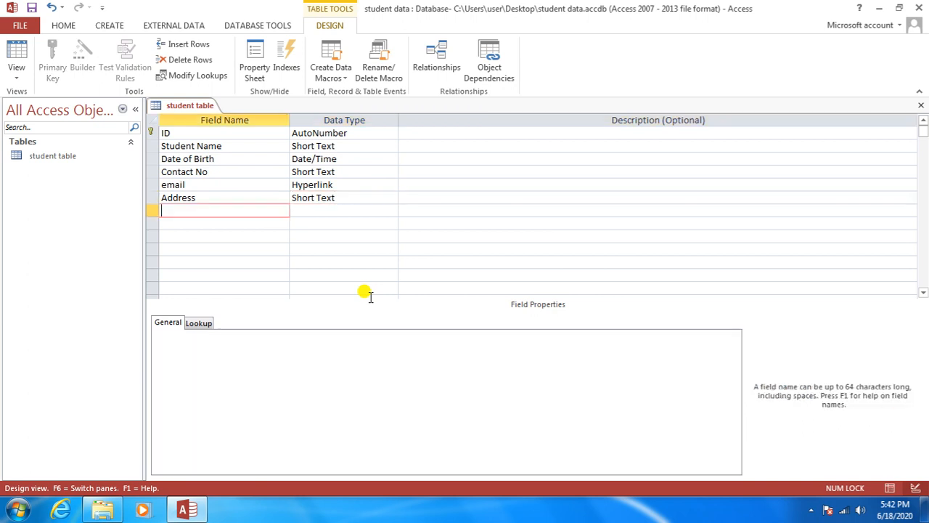
pyautogui.write('City')
pyautogui.press('Tab')
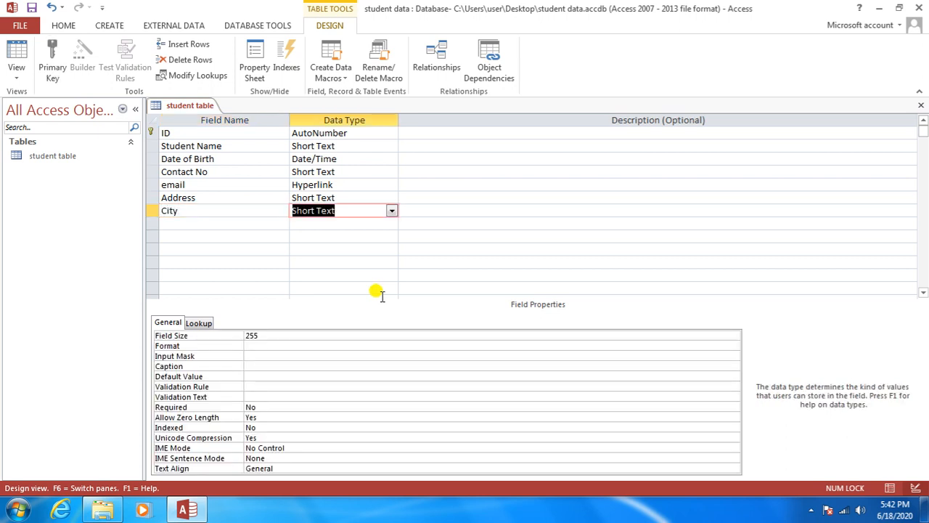
pyautogui.click(392, 212)
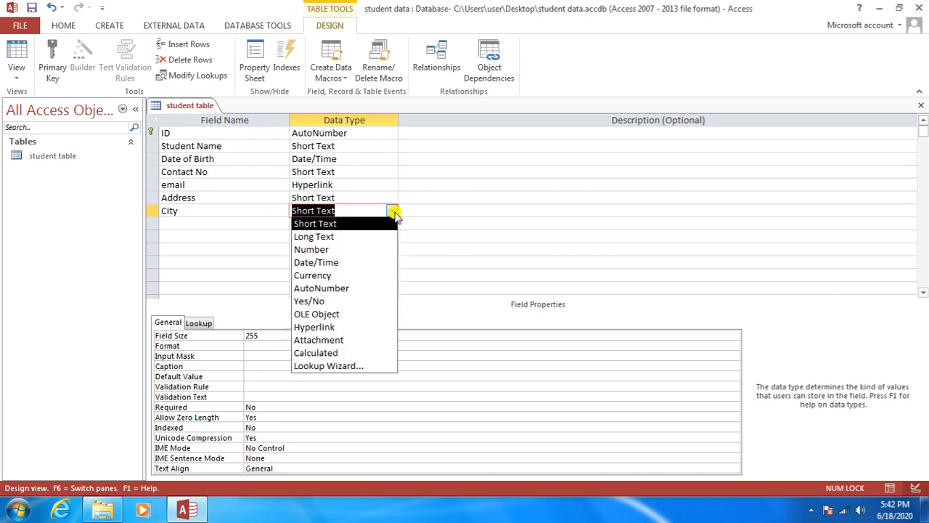
pyautogui.click(367, 370)
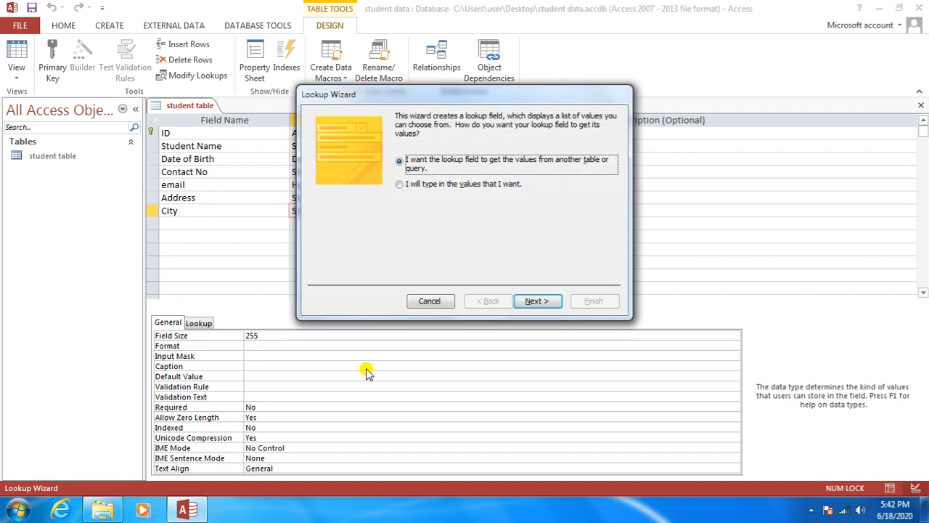
pyautogui.click(426, 301)
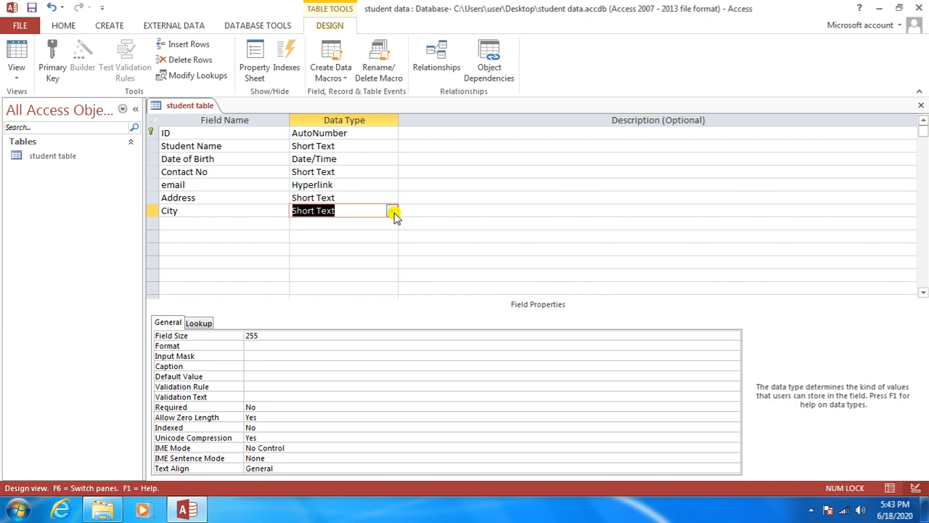
# Step: Run the Lookup Wizard on City, choosing to type in the values yourself
pyautogui.click(392, 211)
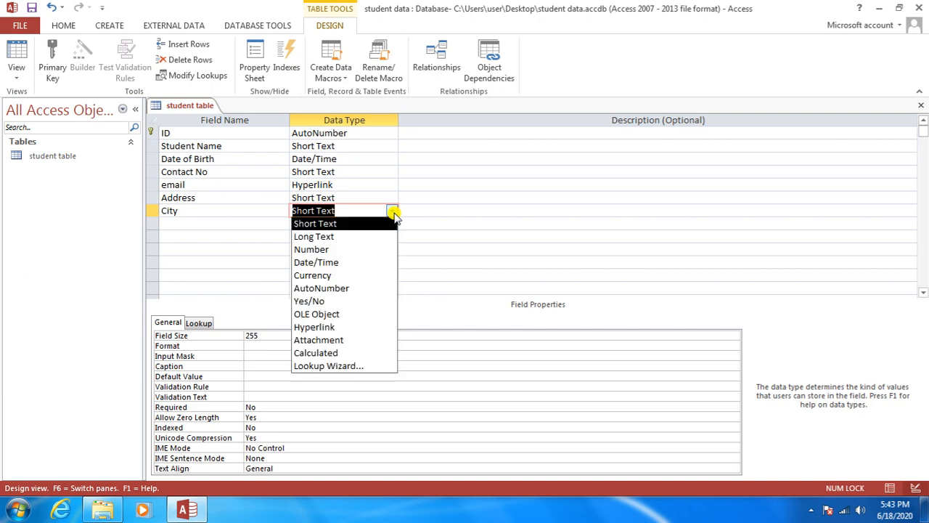
pyautogui.click(372, 366)
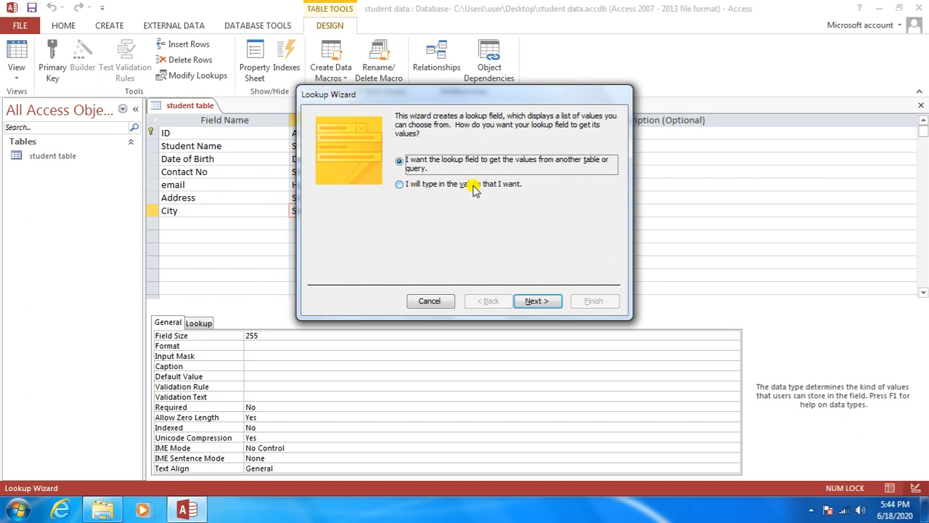
pyautogui.click(473, 187)
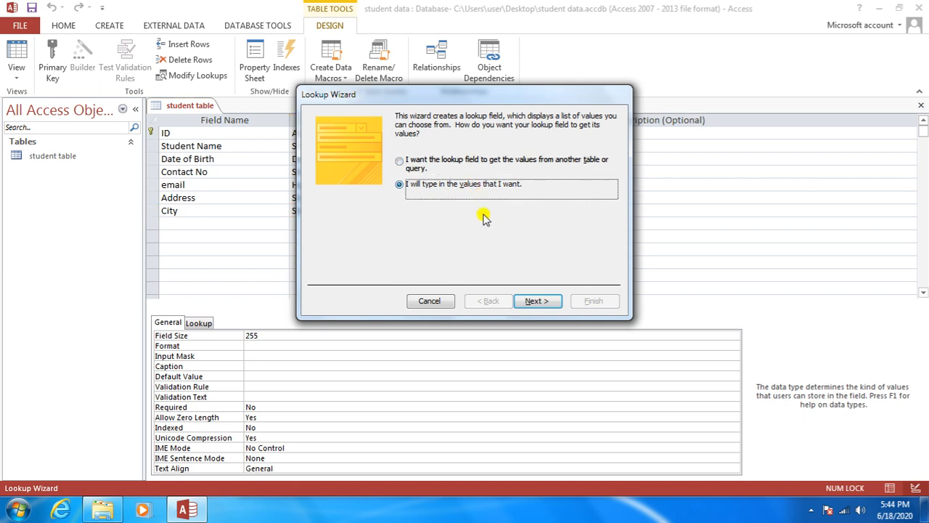
pyautogui.click(530, 302)
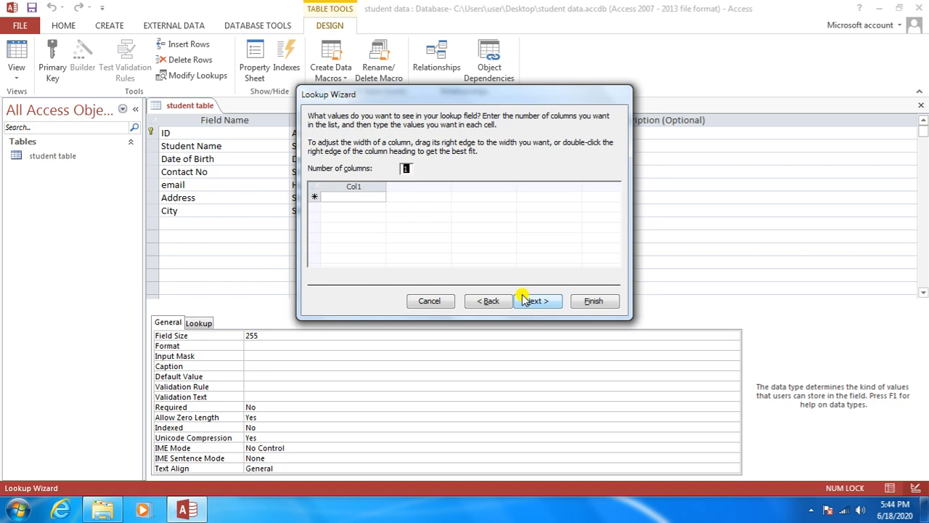
# Step: Enter Damoh, Sagar, Jabalpur, Bhopal and Gwalior as the City lookup values
pyautogui.press('Tab')
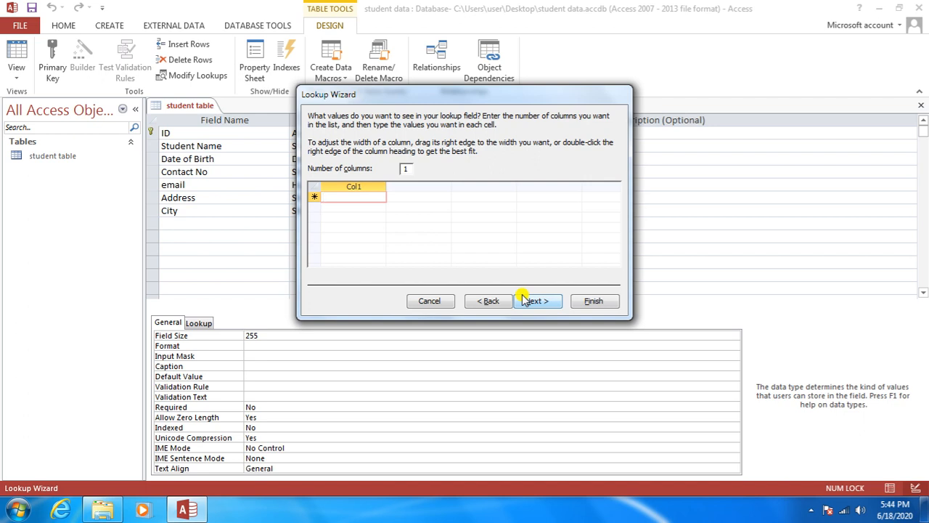
pyautogui.write('Damoh')
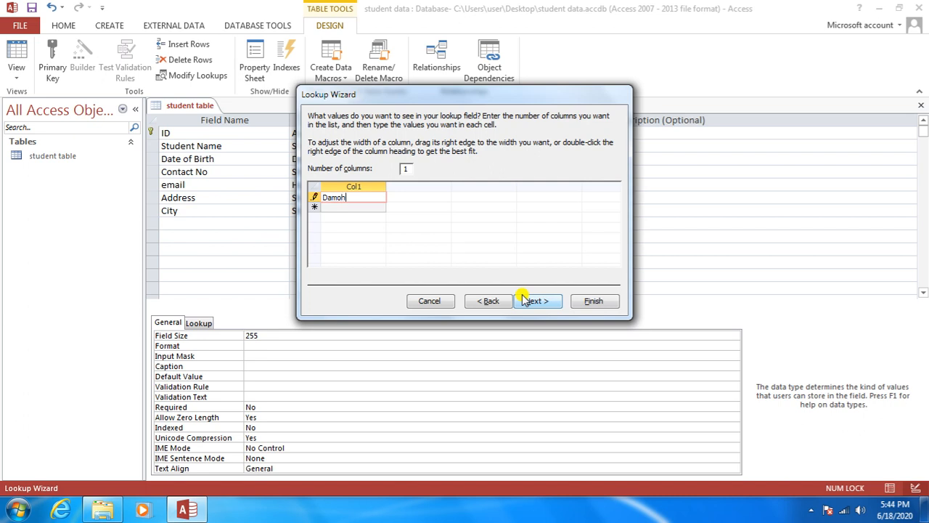
pyautogui.press('Down')
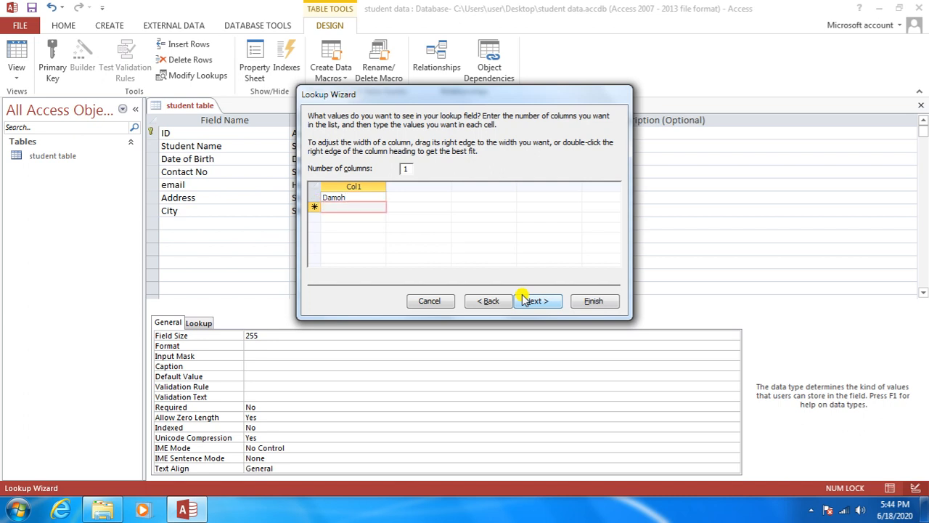
pyautogui.write('Sag')
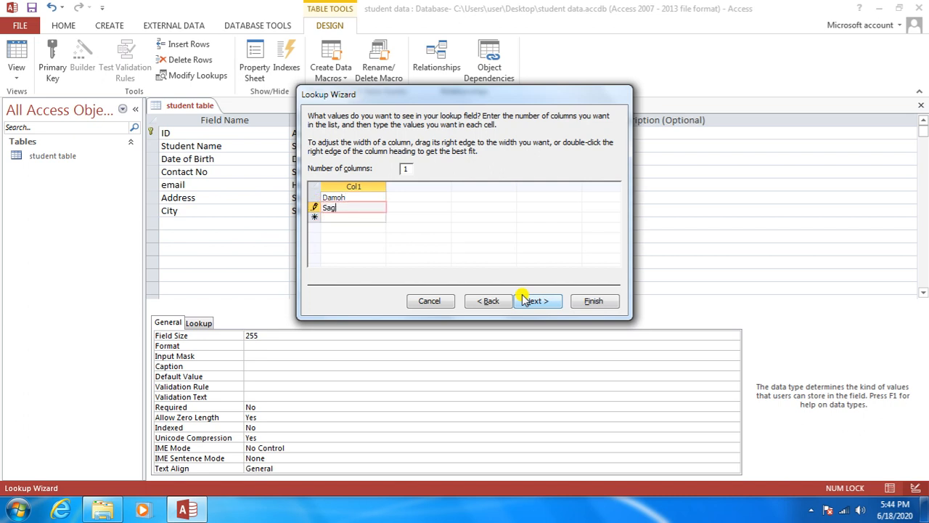
pyautogui.write('ar')
pyautogui.press('Down')
pyautogui.write('Ja')
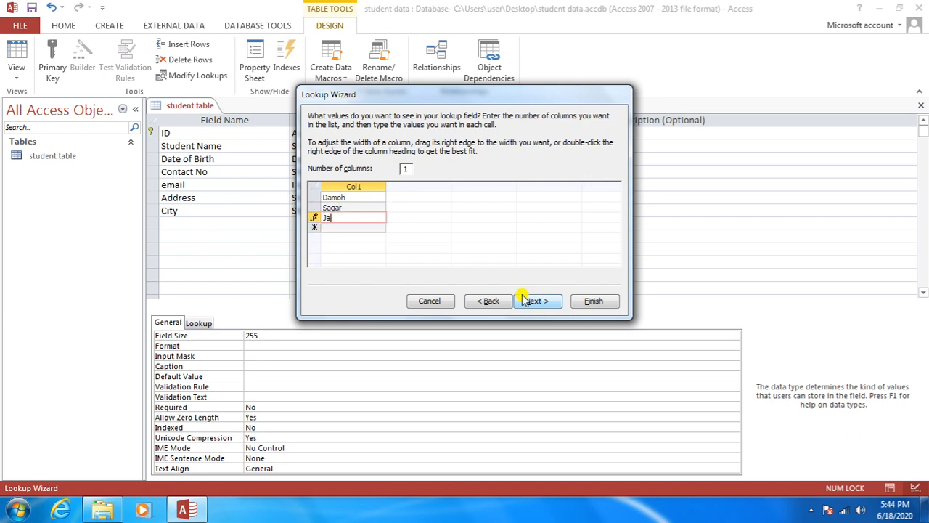
pyautogui.write('balpur')
pyautogui.press('Down')
pyautogui.write('B')
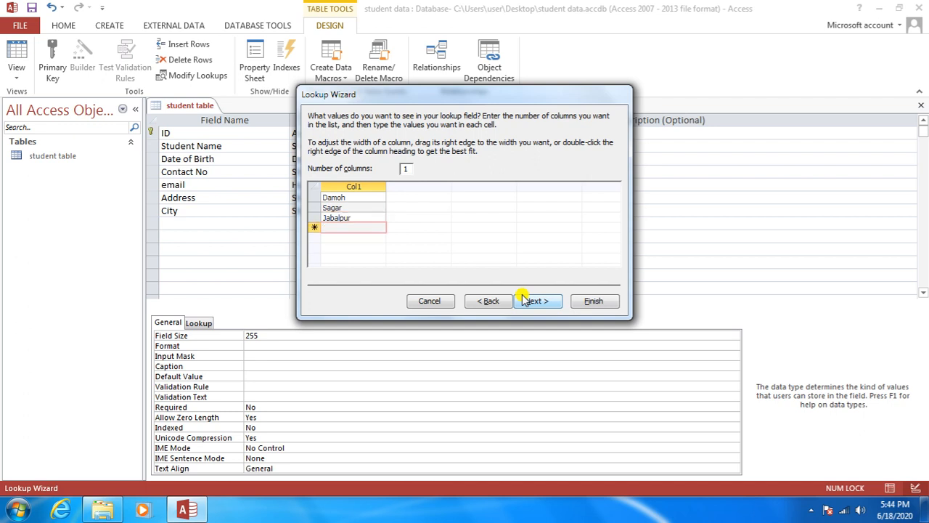
pyautogui.write('hoi')
pyautogui.write('pal')
pyautogui.press('Down')
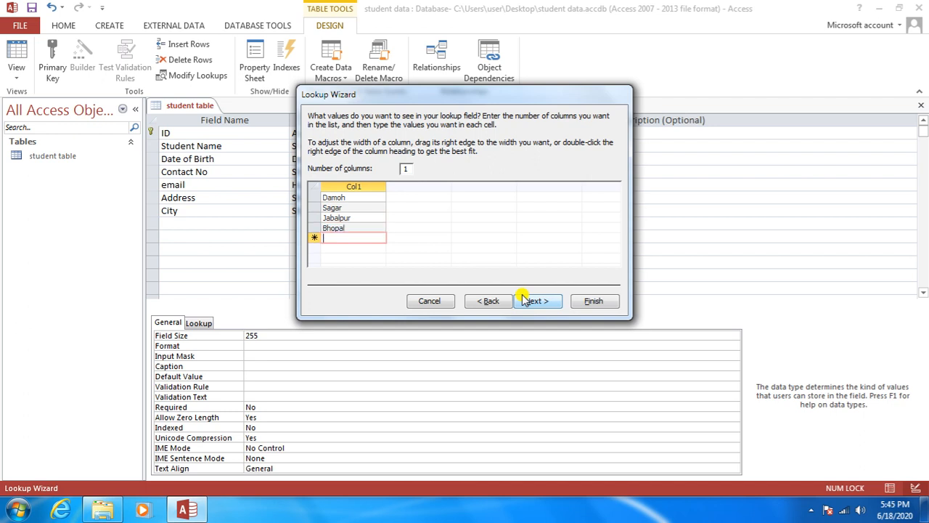
pyautogui.write('G')
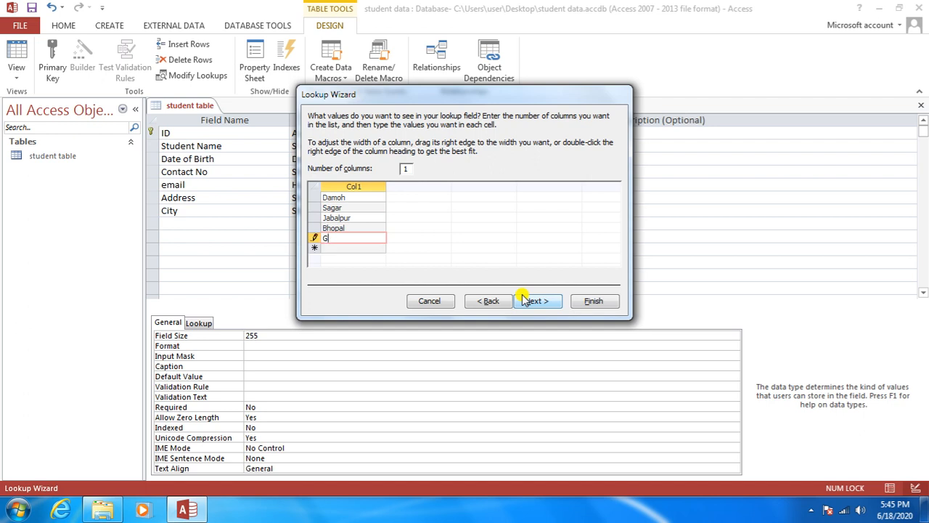
pyautogui.write('walior')
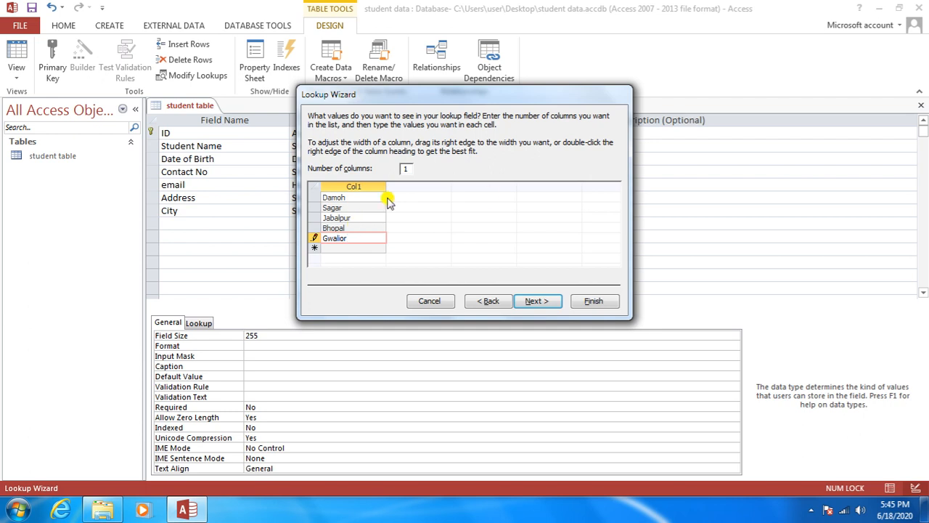
pyautogui.click(537, 304)
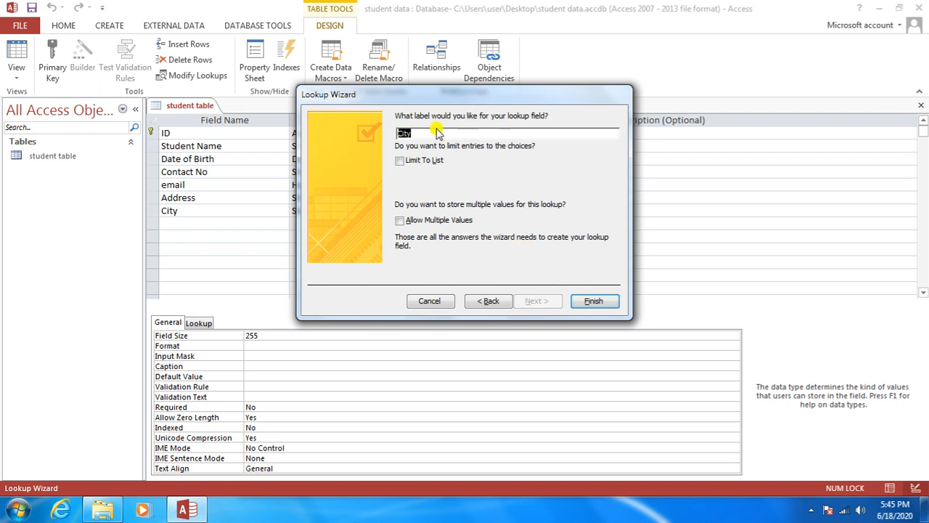
# Step: Keep the label City and finish the City lookup wizard
pyautogui.click(438, 135)
pyautogui.moveTo(426, 97); pyautogui.dragTo(525, 113)
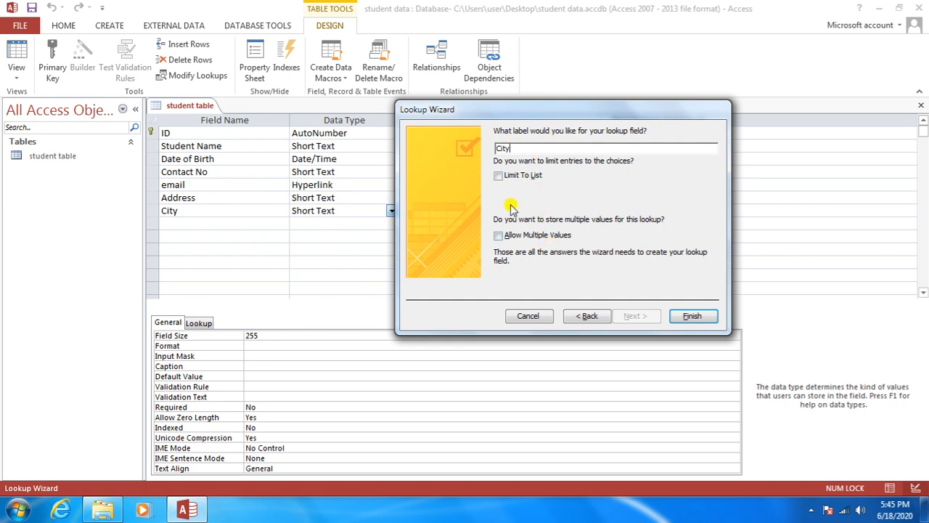
pyautogui.click(684, 316)
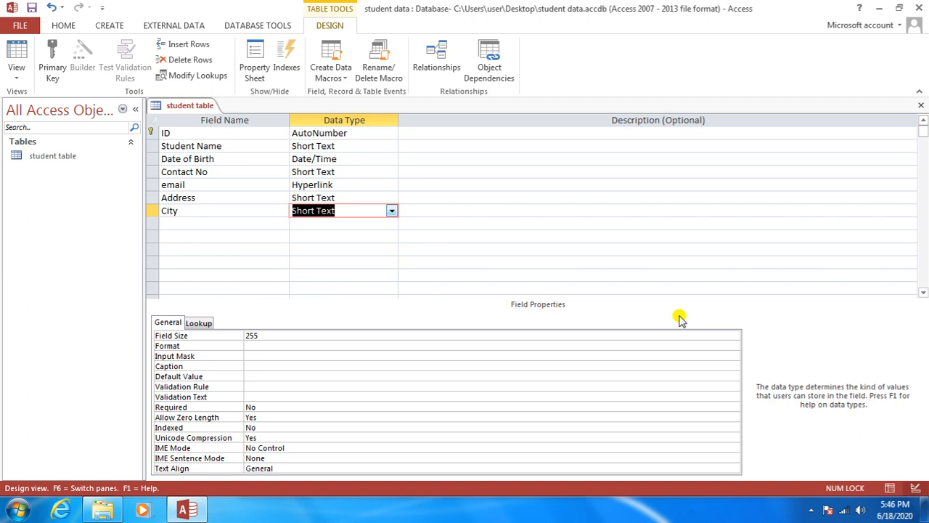
pyautogui.press('Tab')
# Step: Add a Gender field and start the Lookup Wizard as its data type
pyautogui.press('Tab')
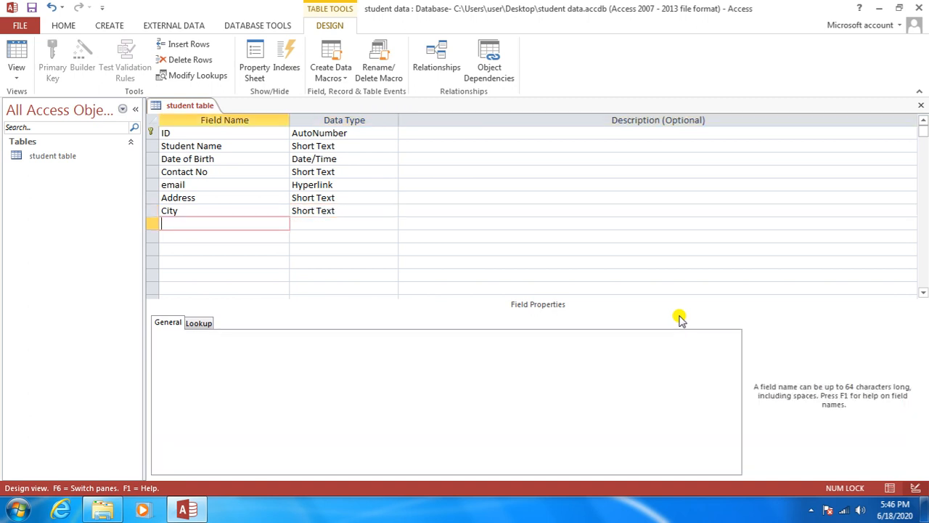
pyautogui.write('Gender')
pyautogui.press('Tab')
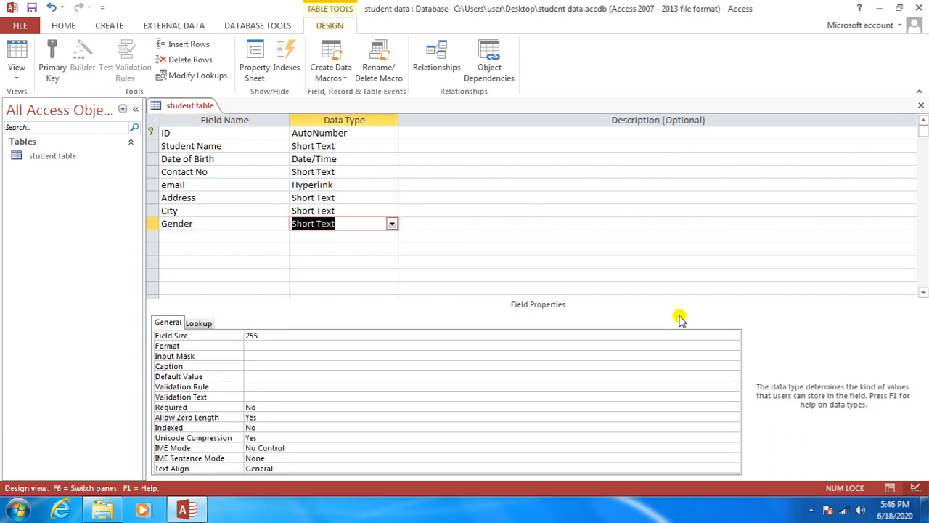
pyautogui.click(391, 223)
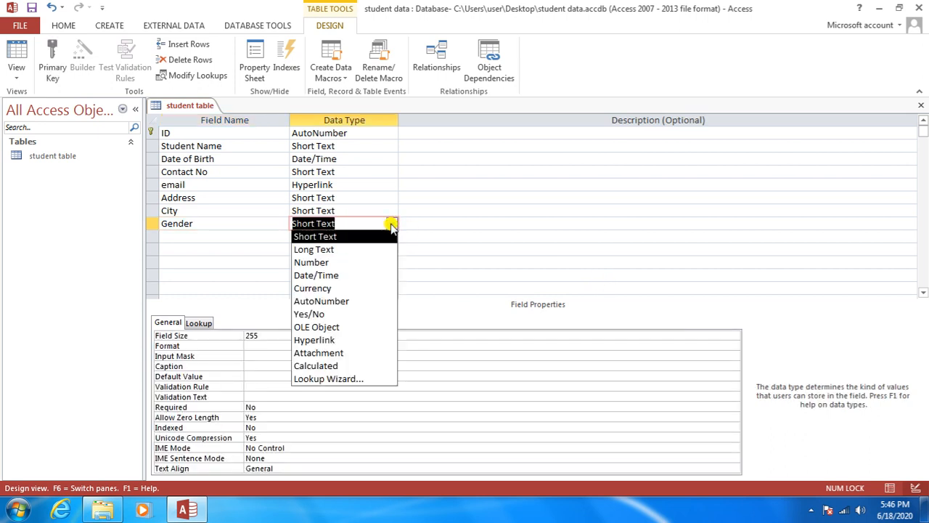
pyautogui.click(354, 381)
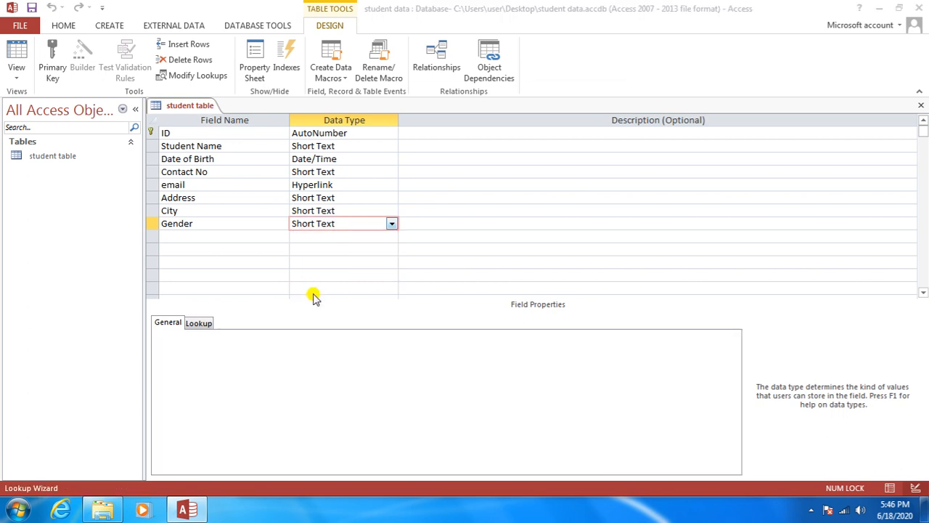
# Step: Type Male and Female as the Gender lookup values and finish the wizard
pyautogui.click(400, 183)
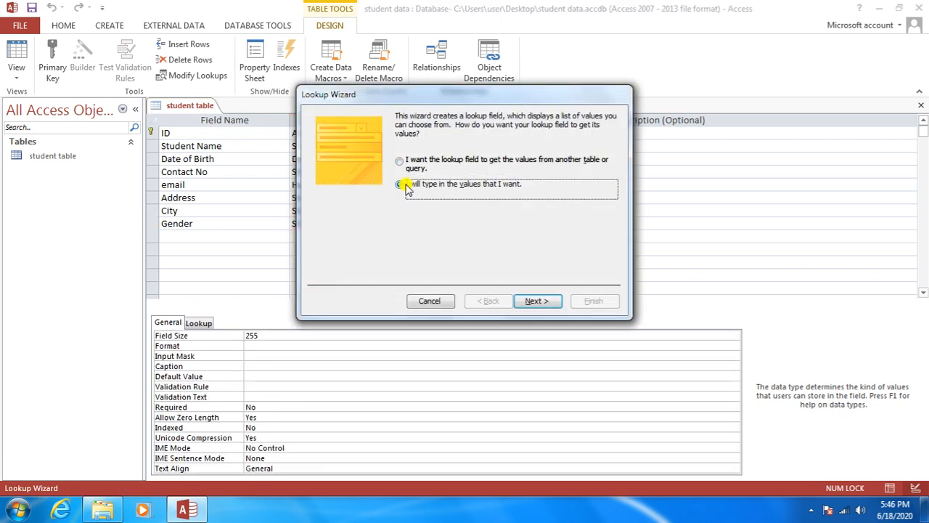
pyautogui.doubleClick(533, 304)
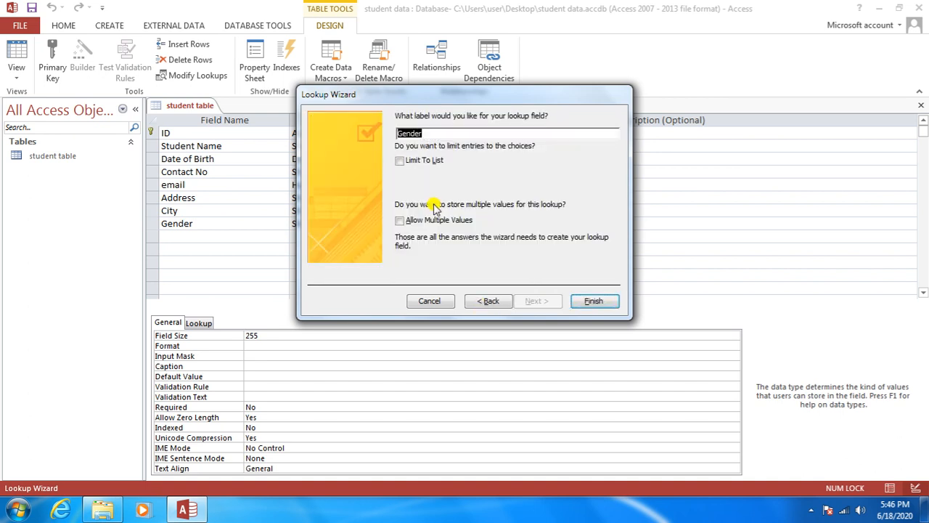
pyautogui.click(484, 302)
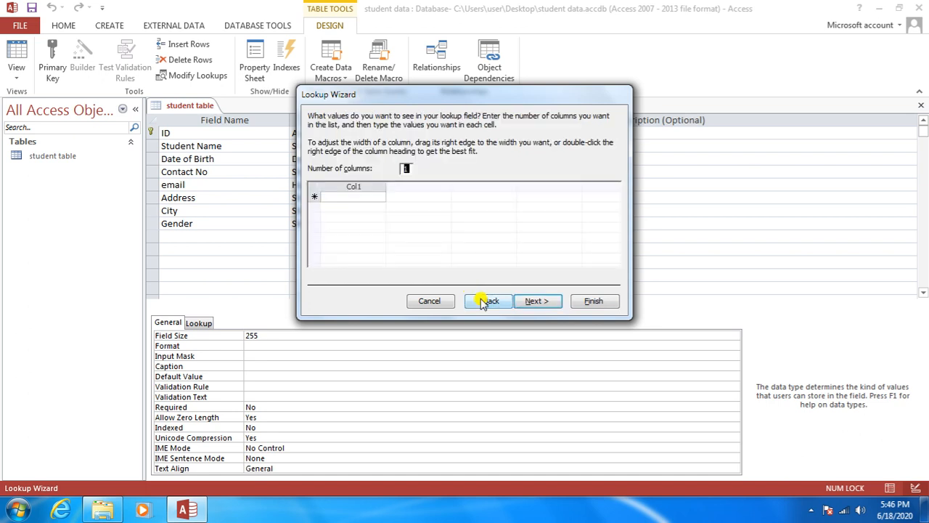
pyautogui.click(355, 196)
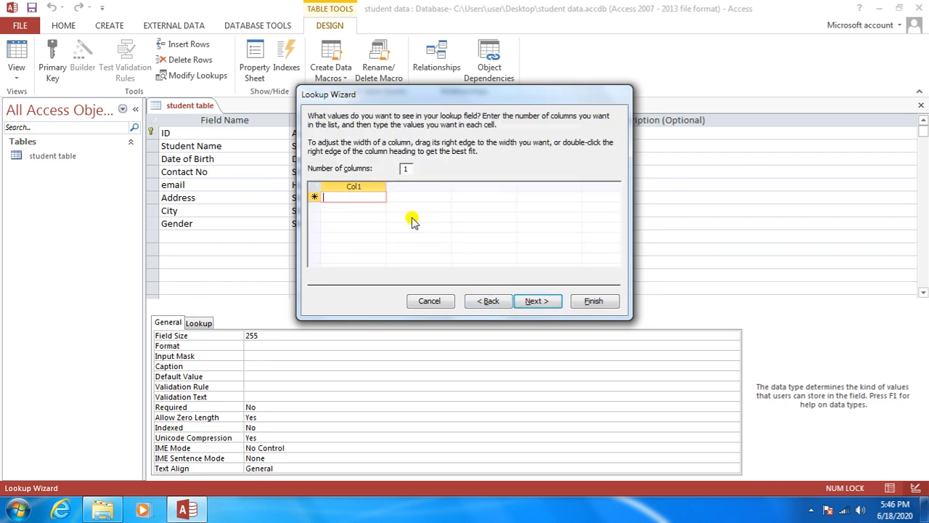
pyautogui.write('Male')
pyautogui.press('Return')
pyautogui.write('Fe')
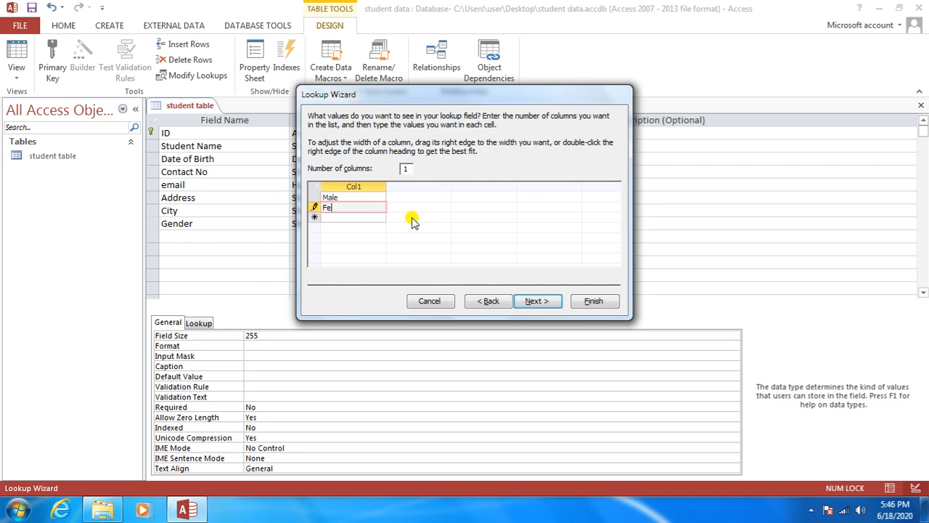
pyautogui.write('male')
pyautogui.click(538, 301)
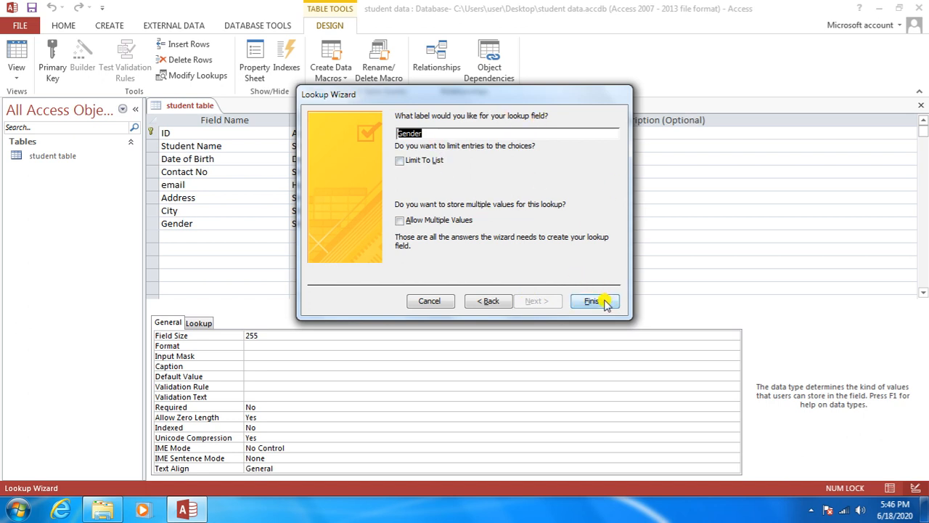
pyautogui.click(594, 300)
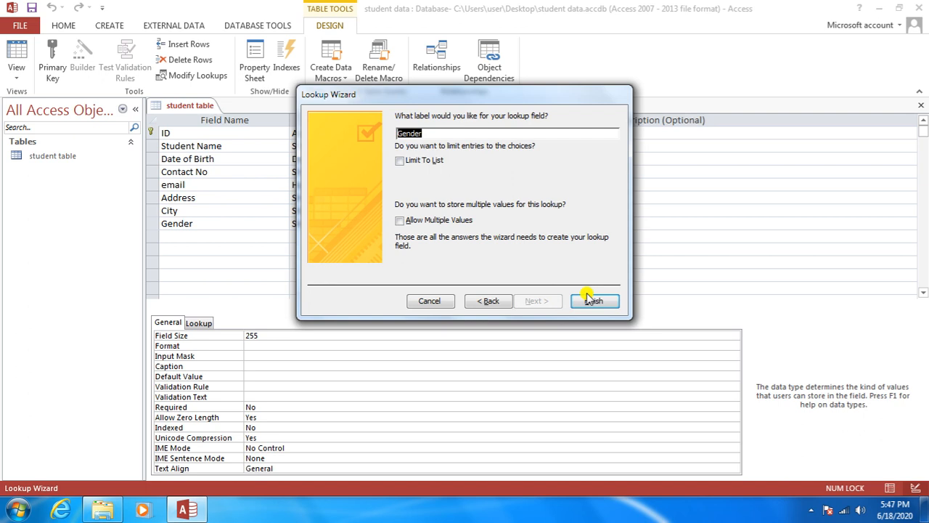
pyautogui.click(604, 301)
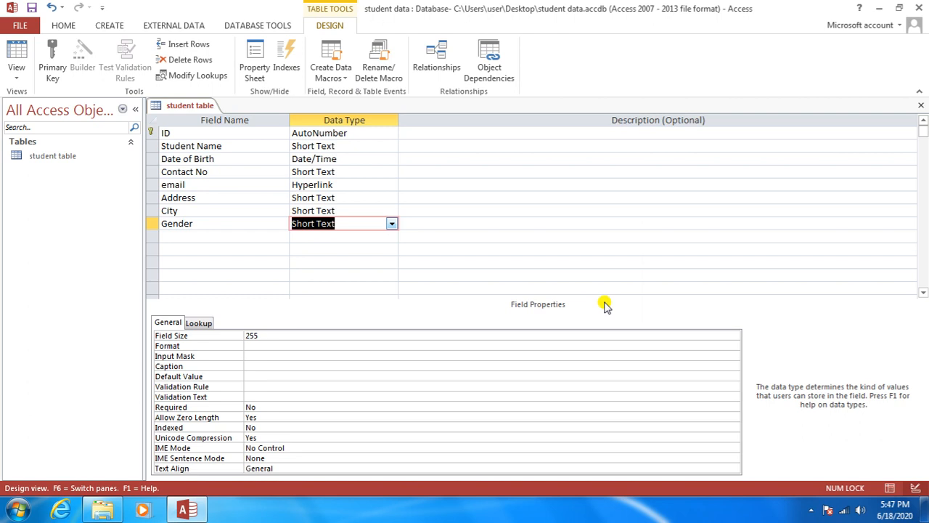
# Step: Add Yes/No fields named 10 th marksheet and 12 th marksheet
pyautogui.press('Tab')
pyautogui.press('Tab')
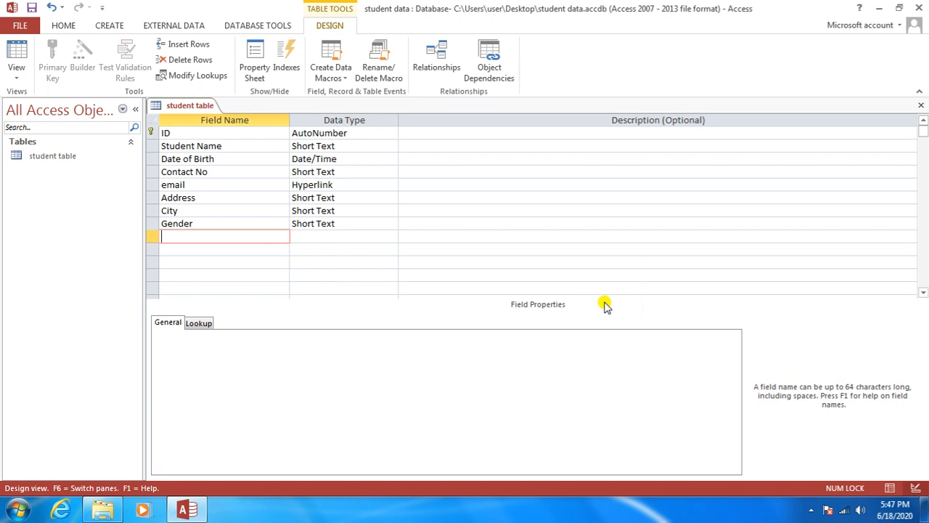
pyautogui.write('10 th marksheet')
pyautogui.press('Tab')
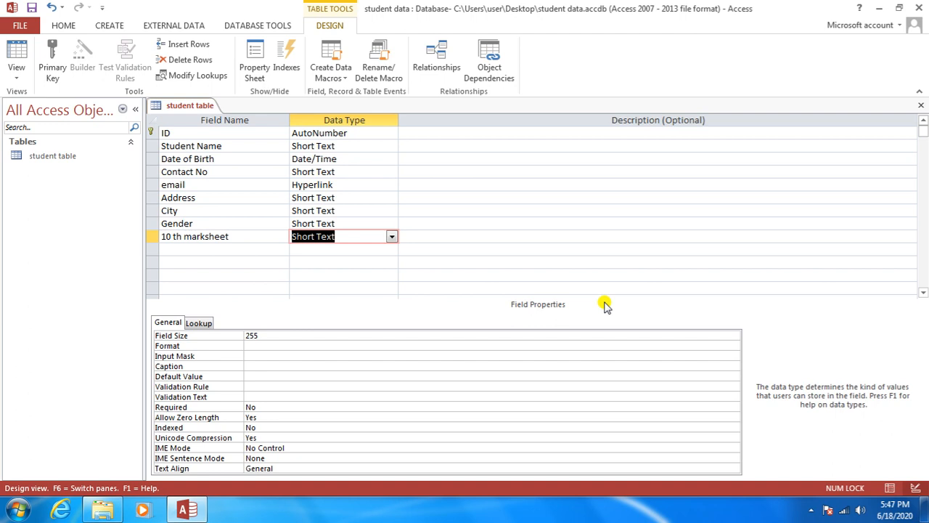
pyautogui.write('y')
pyautogui.press('Return')
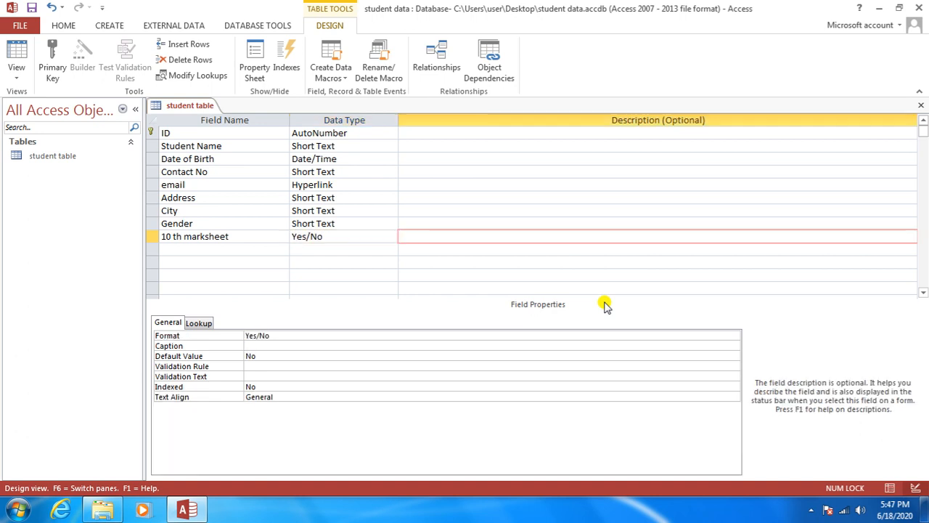
pyautogui.press('Return')
pyautogui.write('12 ')
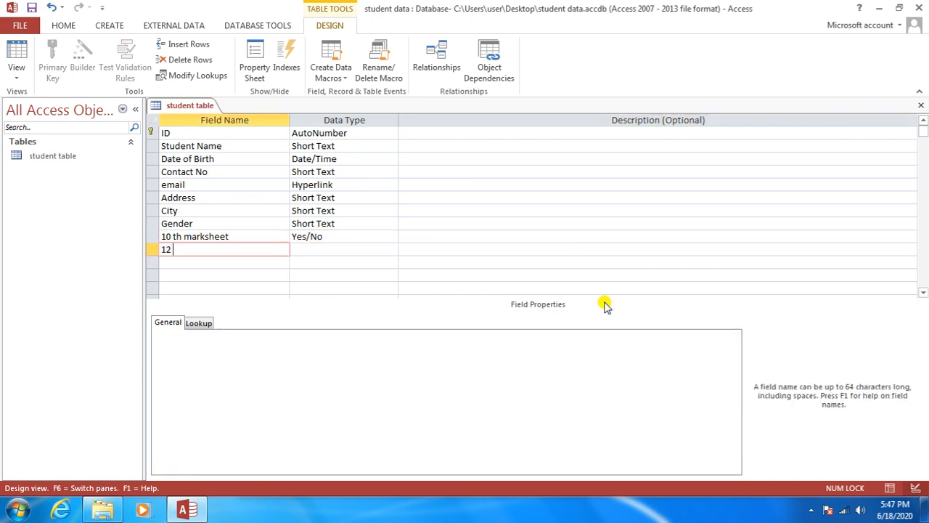
pyautogui.write('th am')
pyautogui.press('BackSpace')
pyautogui.press('BackSpace')
pyautogui.write('marksheet')
pyautogui.press('Return')
pyautogui.write('yes/No')
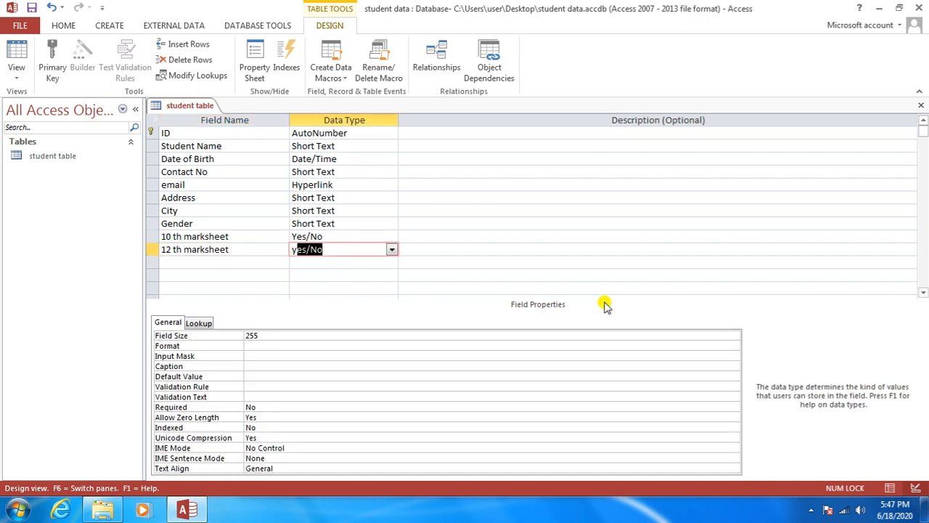
pyautogui.press('Return')
pyautogui.press('Return')
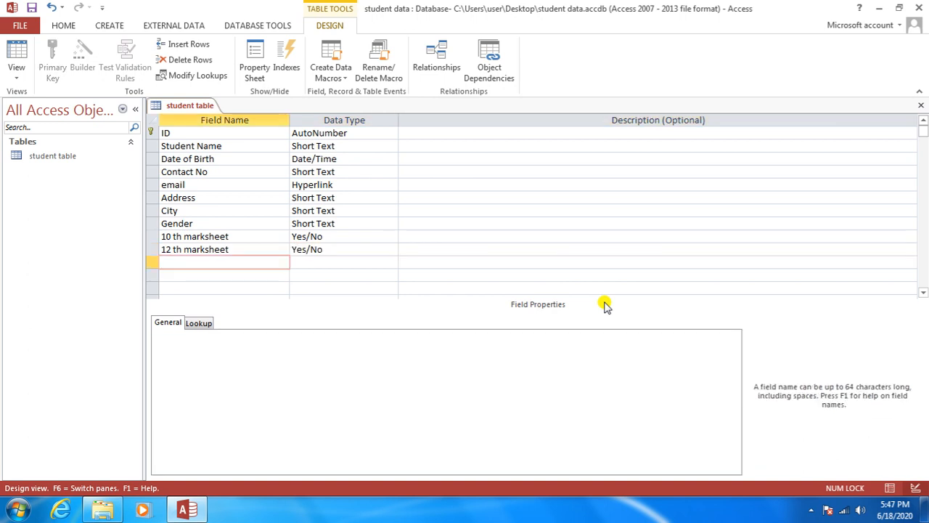
# Step: Add Yes/No fields named graduation and post graduation
pyautogui.write('graduation')
pyautogui.press('Return')
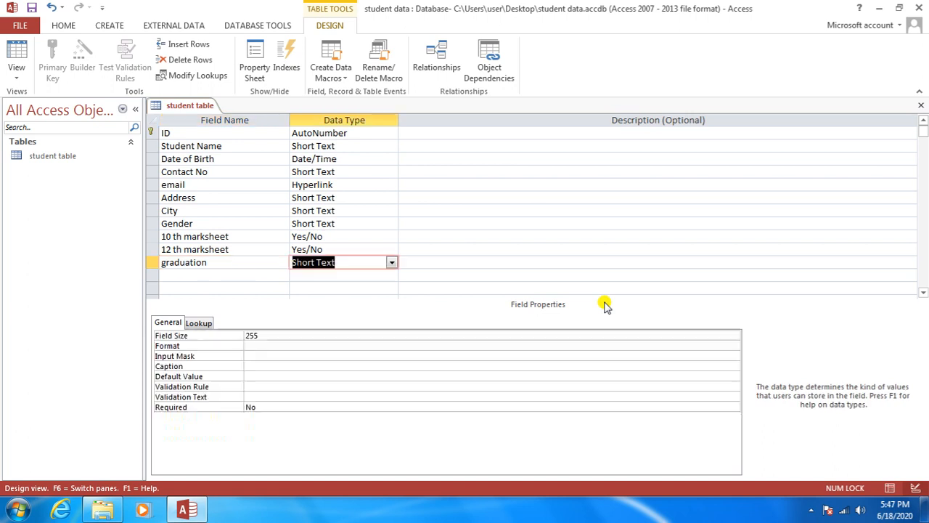
pyautogui.write('y')
pyautogui.press('Return')
pyautogui.press('Return')
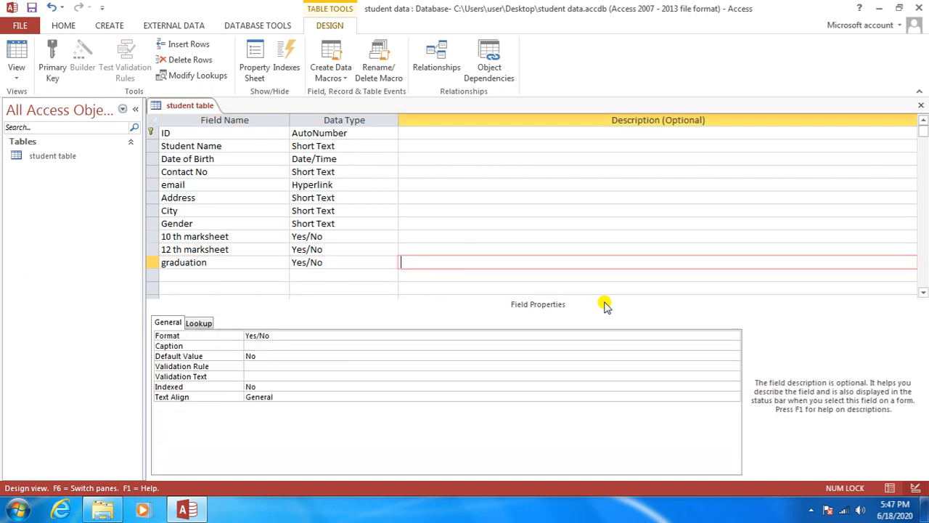
pyautogui.write('post ')
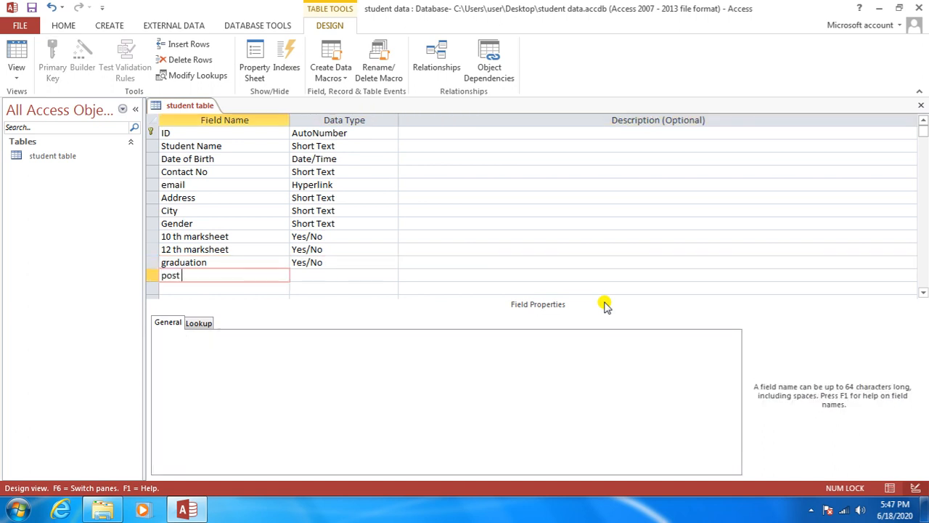
pyautogui.write('graduation')
pyautogui.press('Return')
pyautogui.write('yes/No')
pyautogui.press('Return')
pyautogui.press('Return')
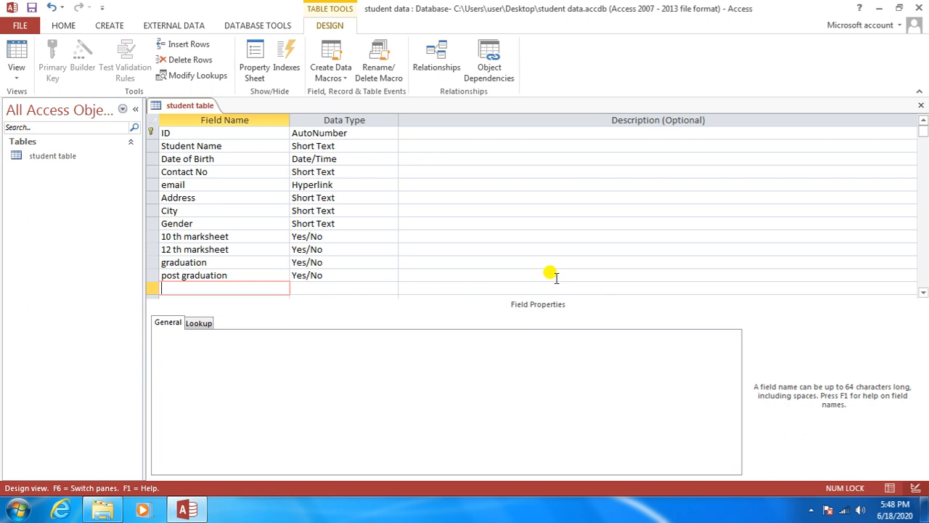
# Step: Name the next field photo and make it an Attachment field
pyautogui.write('photo')
pyautogui.press('Return')
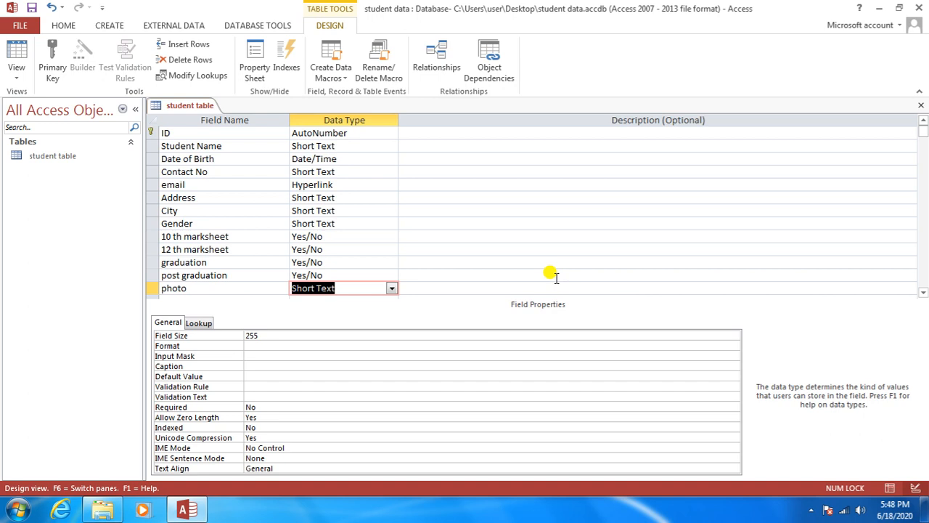
pyautogui.click(391, 289)
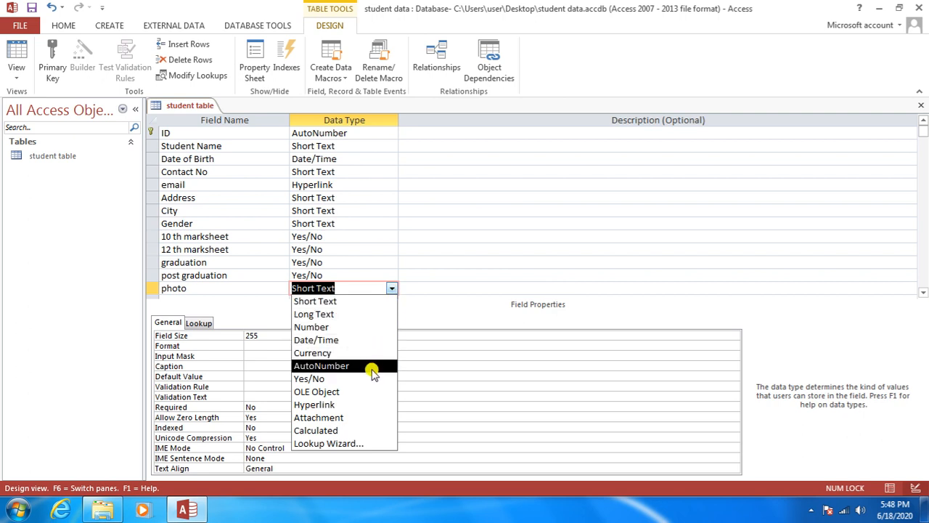
pyautogui.click(366, 419)
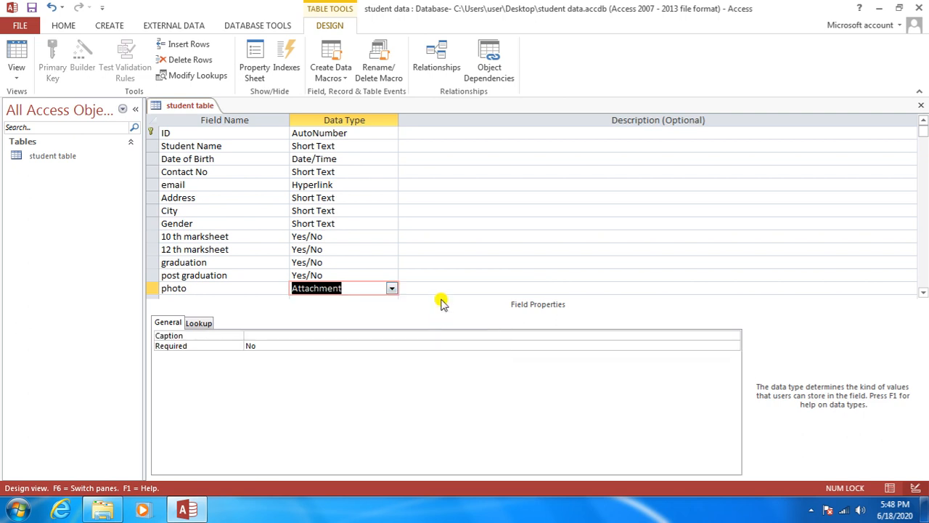
pyautogui.press('Tab')
pyautogui.press('Tab')
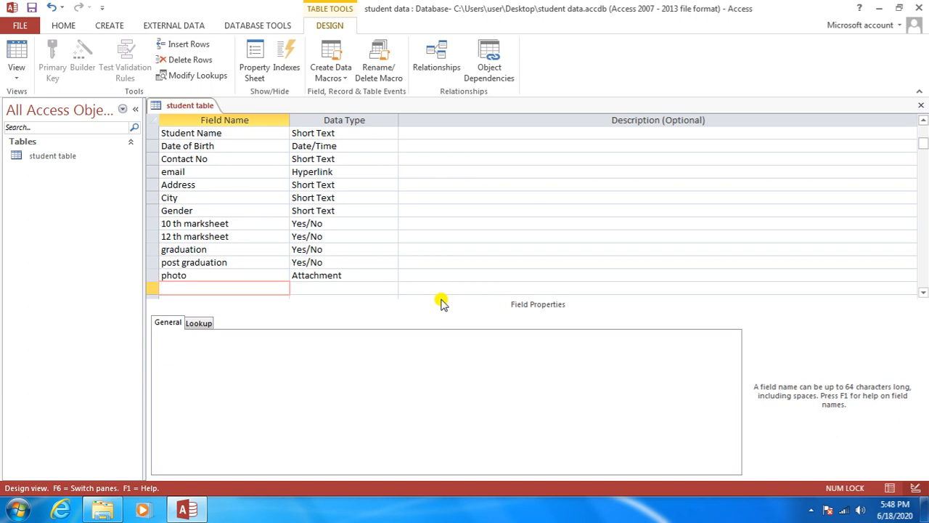
# Step: Add a fees field with the Currency data type
pyautogui.write('fees')
pyautogui.press('Tab')
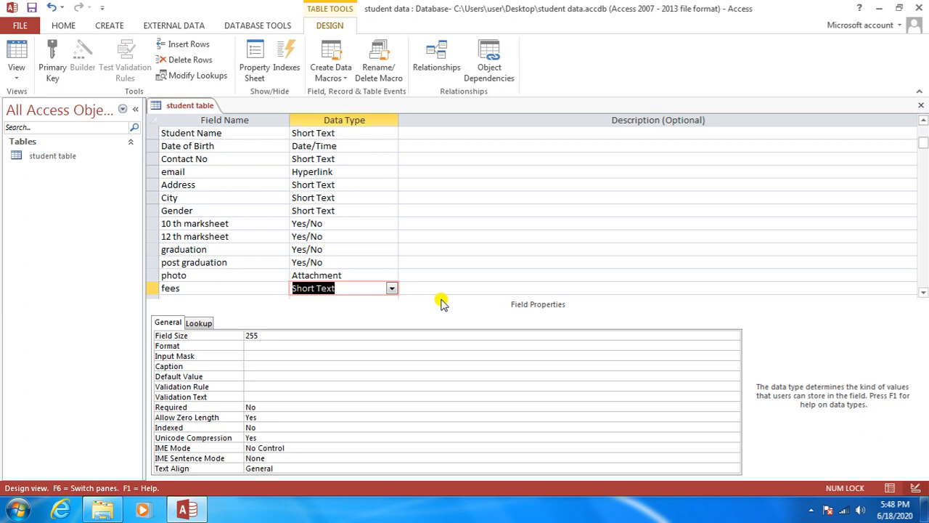
pyautogui.click(390, 289)
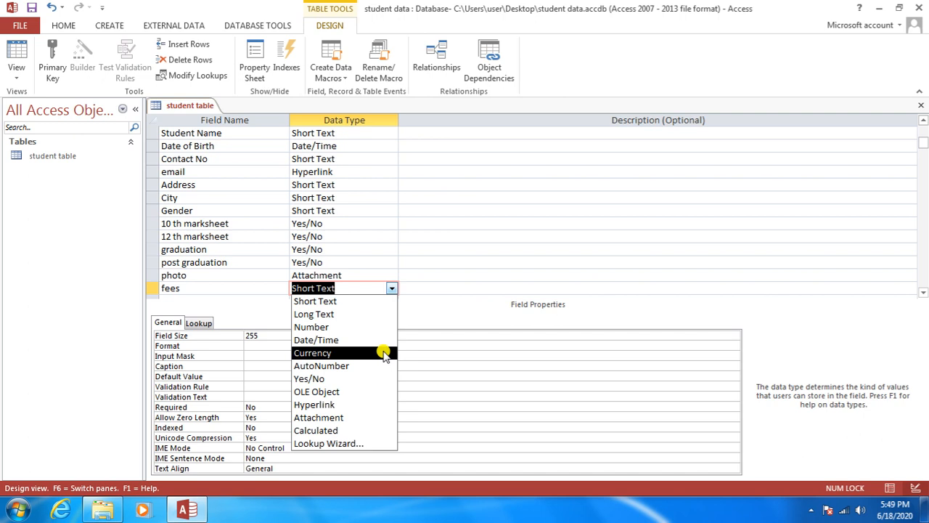
pyautogui.click(383, 353)
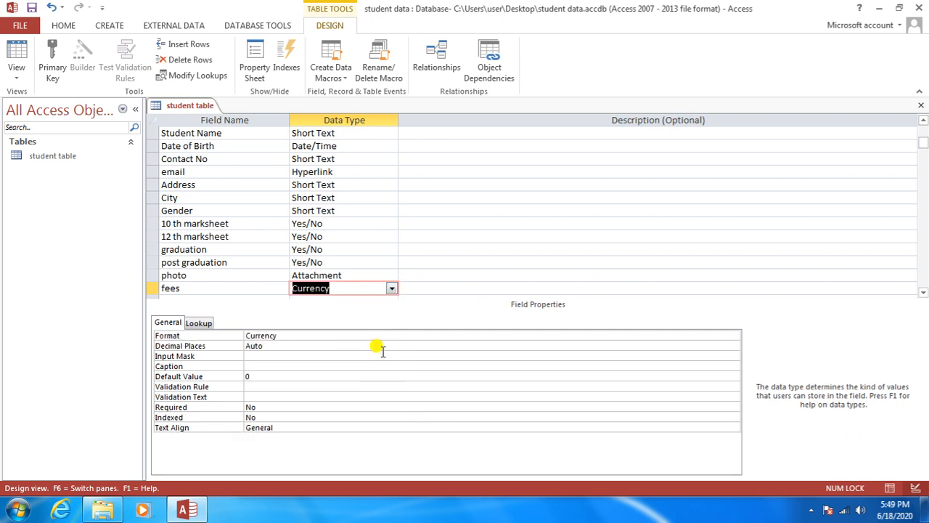
pyautogui.press('Return')
pyautogui.press('Return')
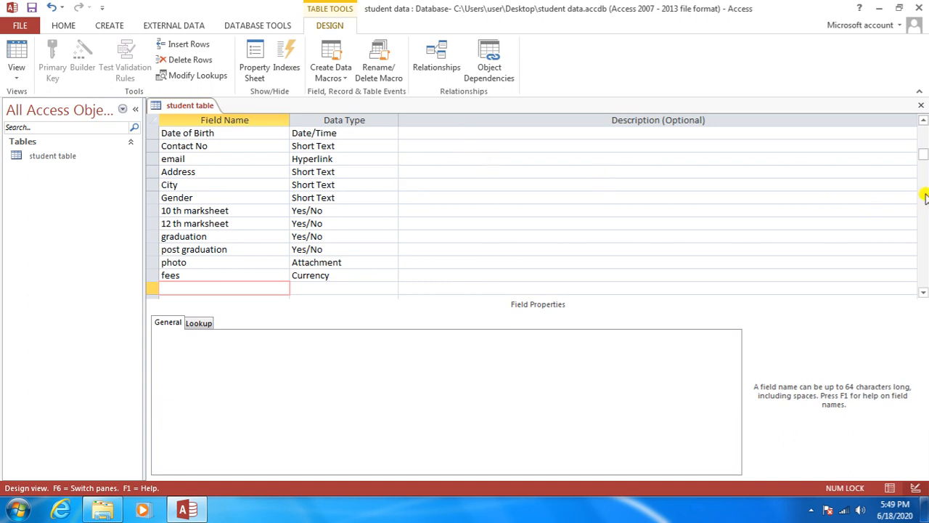
# Step: Save the student table design and bring up the View choices on the Design ribbon
pyautogui.moveTo(923, 154); pyautogui.dragTo(923, 145)
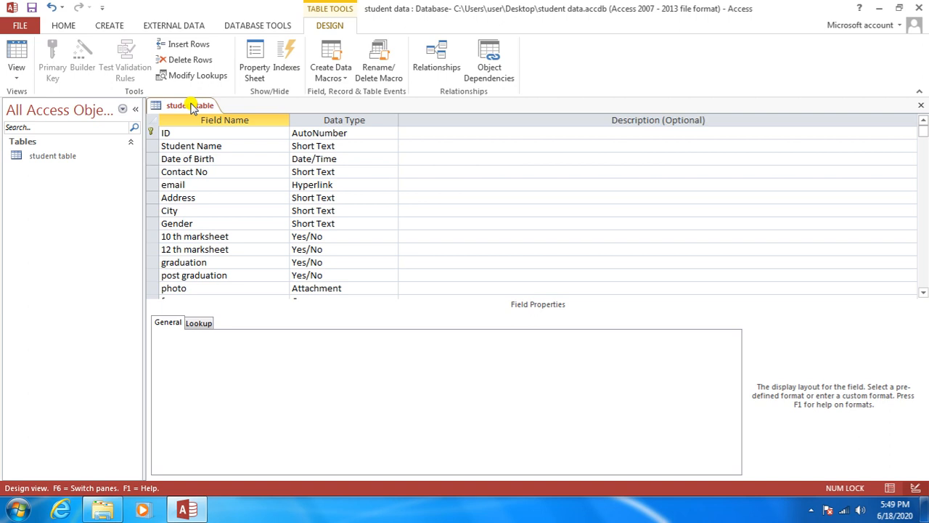
pyautogui.rightClick(192, 106)
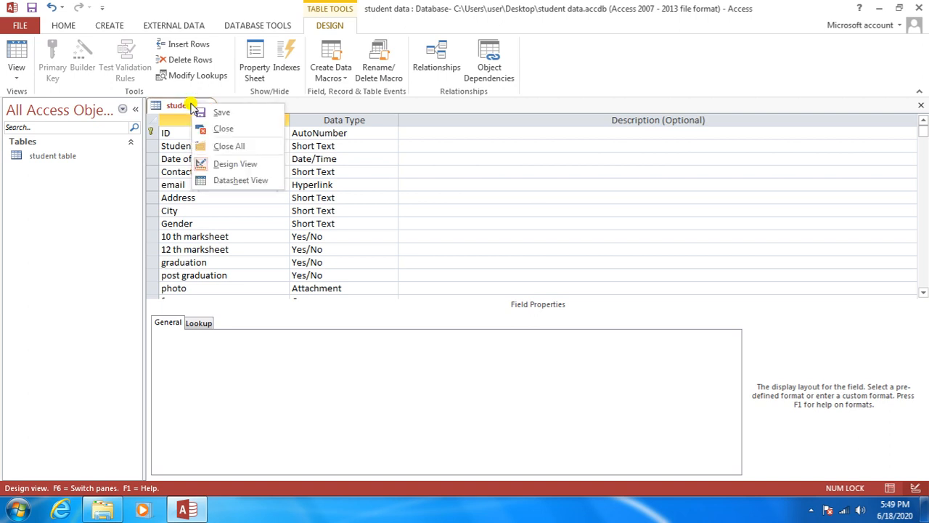
pyautogui.click(205, 114)
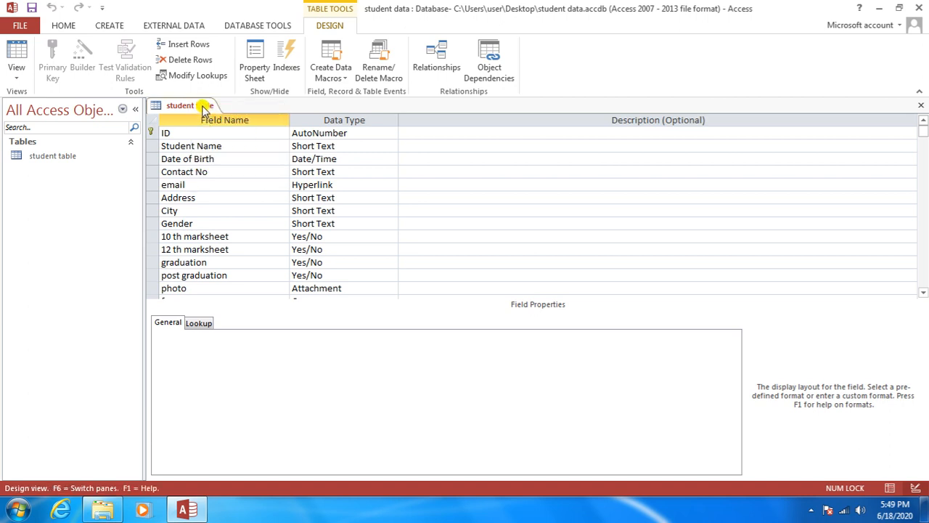
pyautogui.rightClick(204, 107)
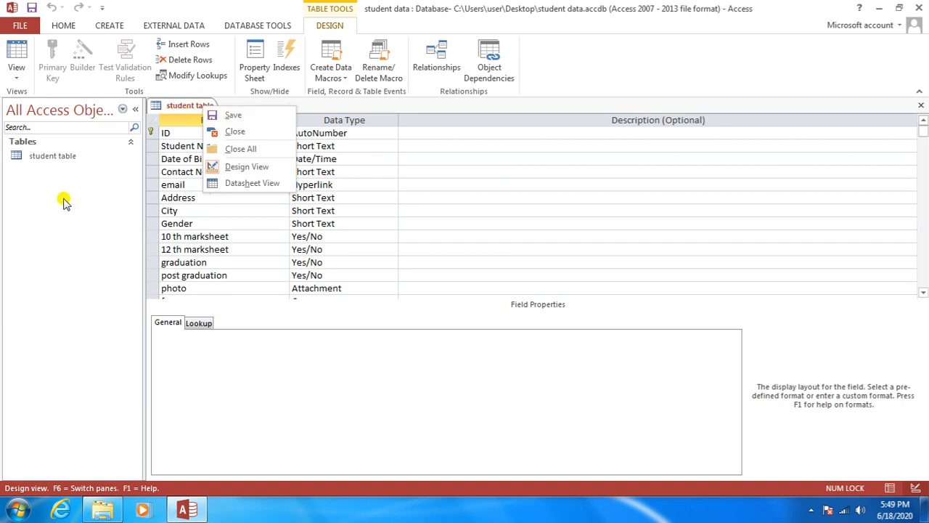
pyautogui.click(621, 65)
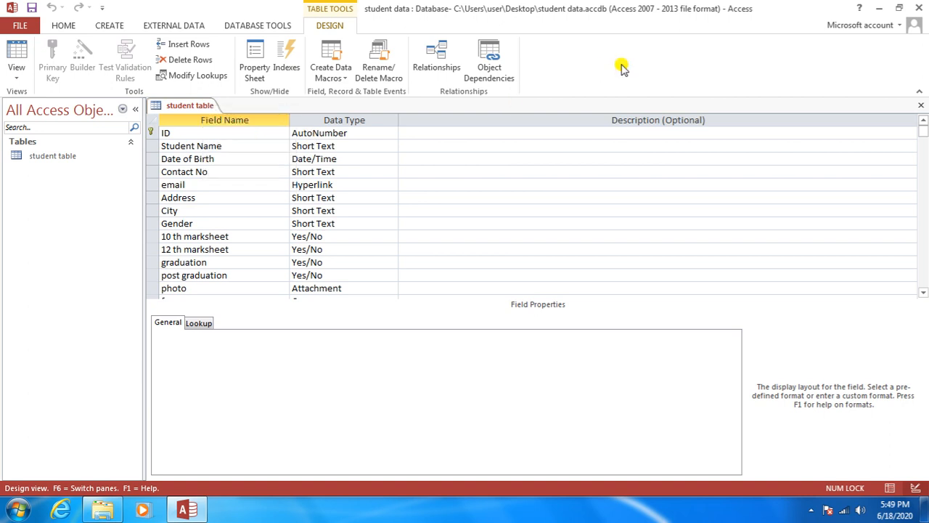
pyautogui.rightClick(194, 112)
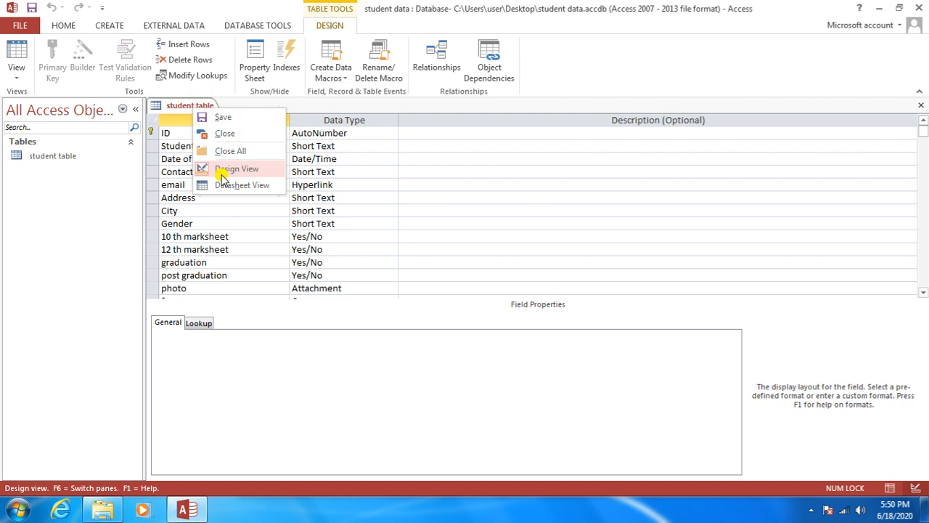
pyautogui.click(18, 79)
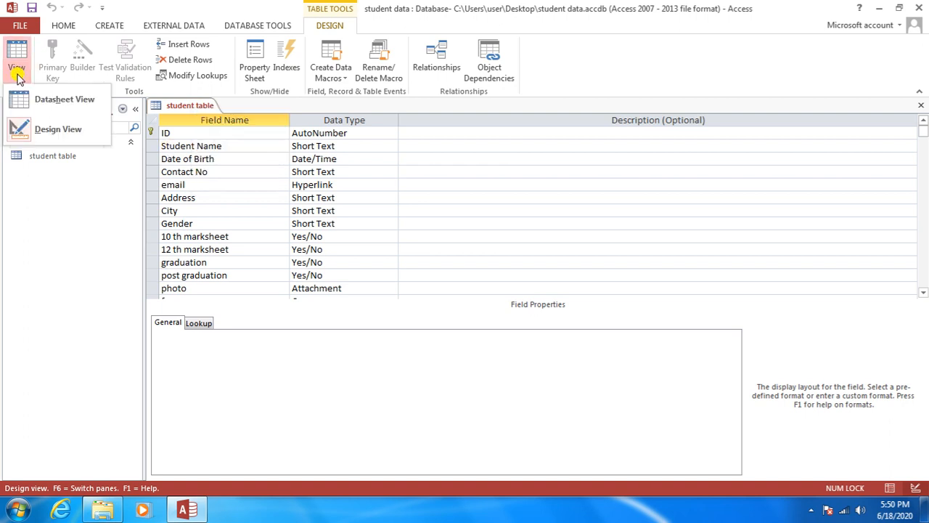
# Step: Show the table in Datasheet View and widen the Student Name and Date of Birth columns
pyautogui.click(59, 102)
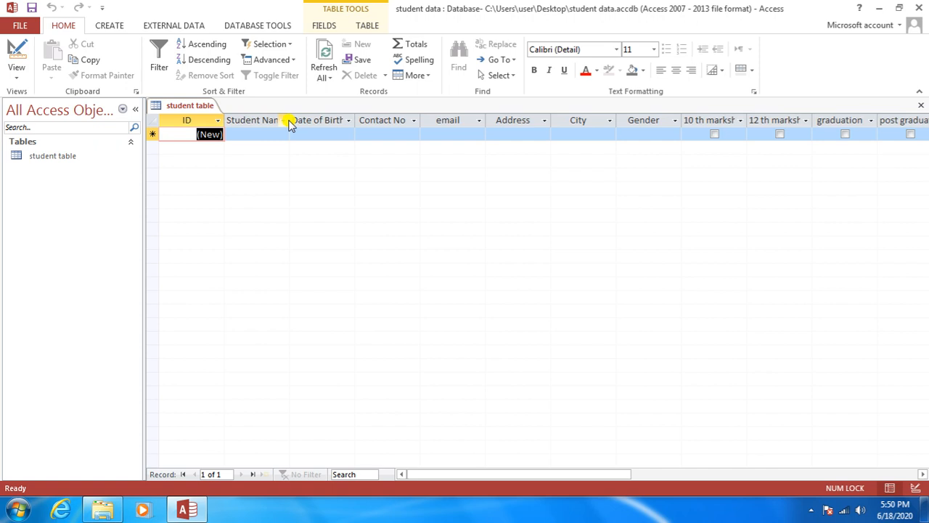
pyautogui.moveTo(288, 122); pyautogui.dragTo(299, 119)
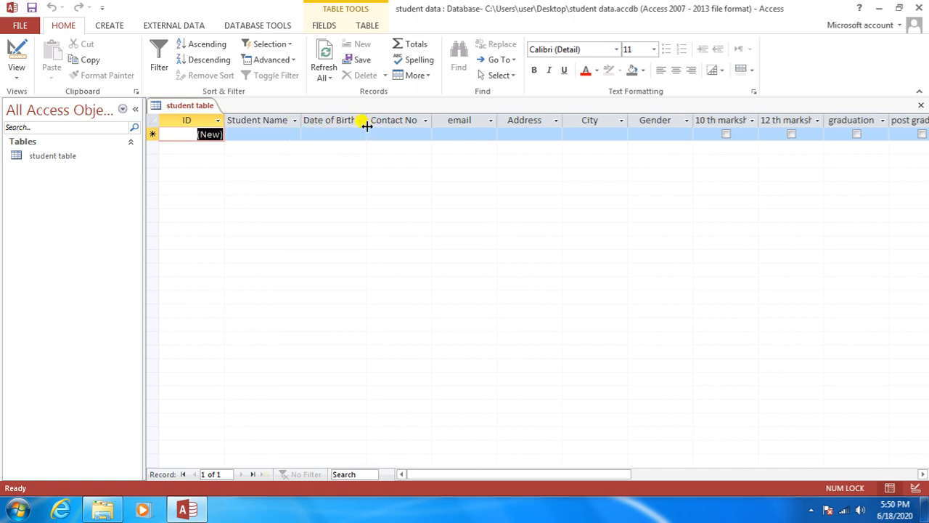
pyautogui.click(306, 116)
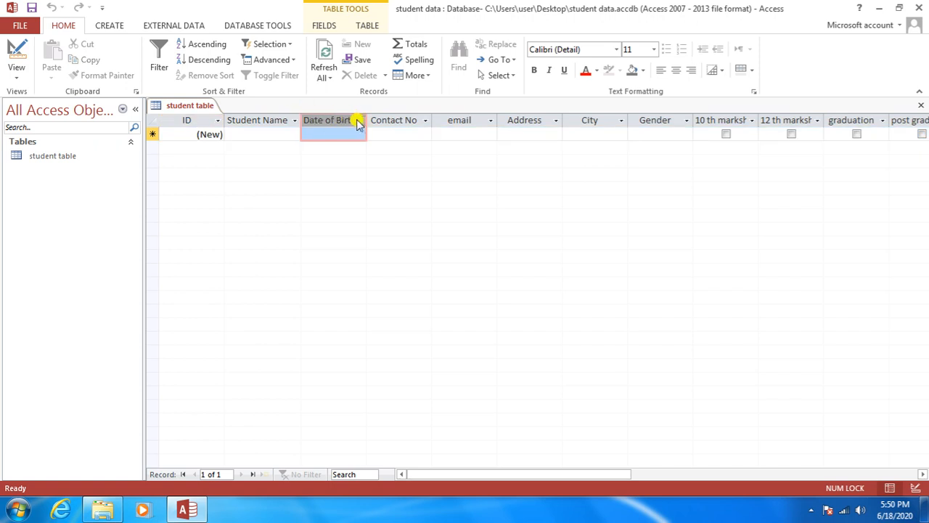
pyautogui.moveTo(367, 120); pyautogui.dragTo(376, 120)
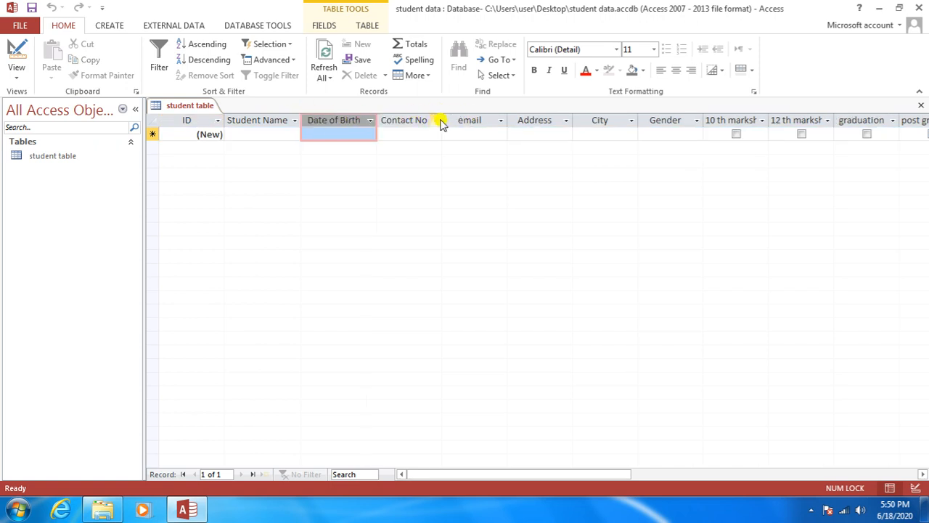
# Step: Widen the Contact No, email and Address columns
pyautogui.click(415, 119)
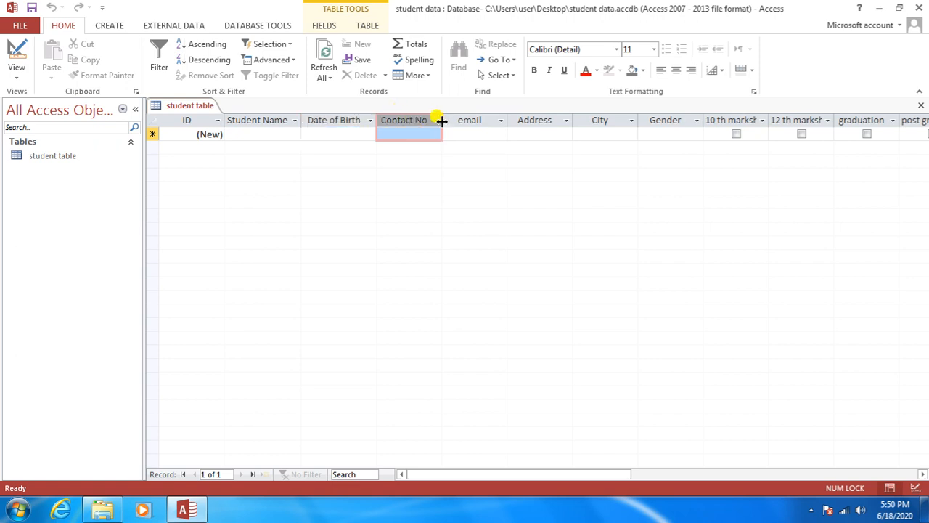
pyautogui.moveTo(442, 121); pyautogui.dragTo(453, 120)
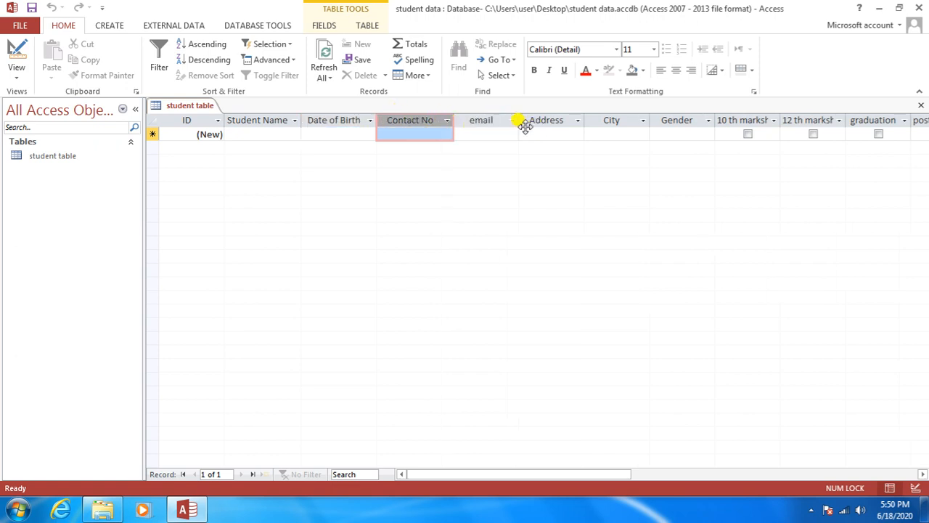
pyautogui.click(516, 119)
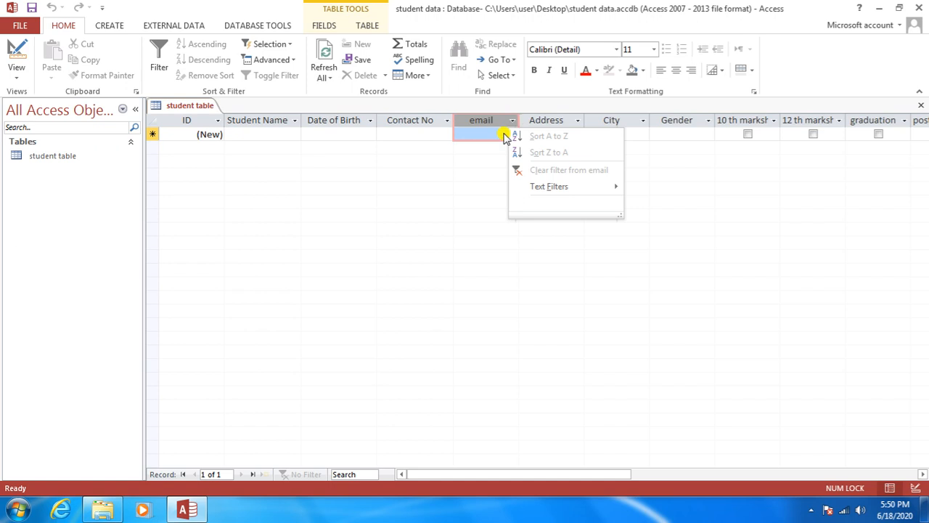
pyautogui.click(438, 167)
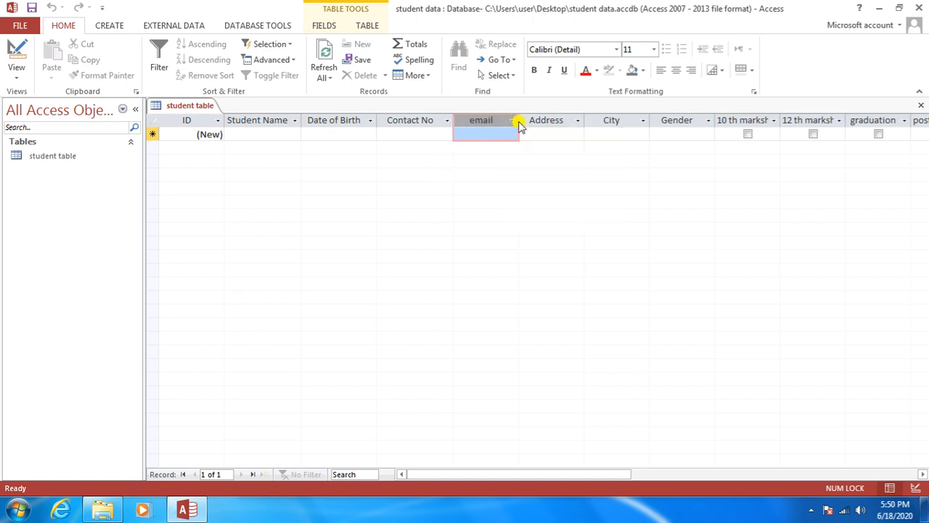
pyautogui.moveTo(594, 120); pyautogui.dragTo(615, 120)
pyautogui.moveTo(556, 475); pyautogui.dragTo(663, 472)
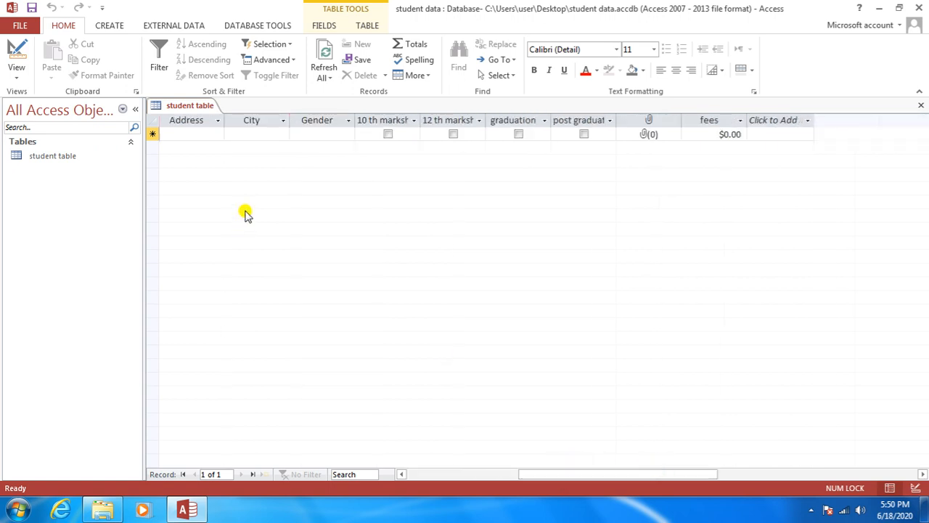
pyautogui.moveTo(223, 120); pyautogui.dragTo(270, 120)
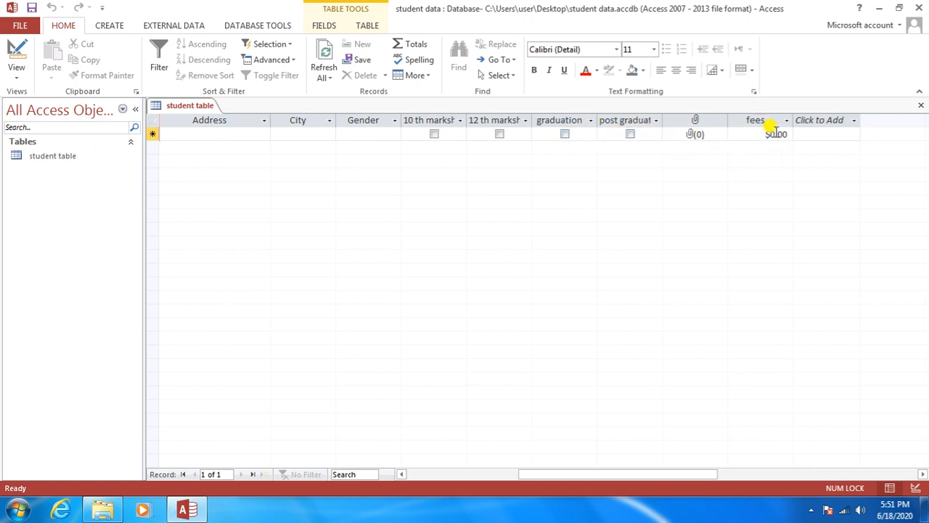
# Step: Return the student table to Design View and select the fees field
pyautogui.rightClick(186, 107)
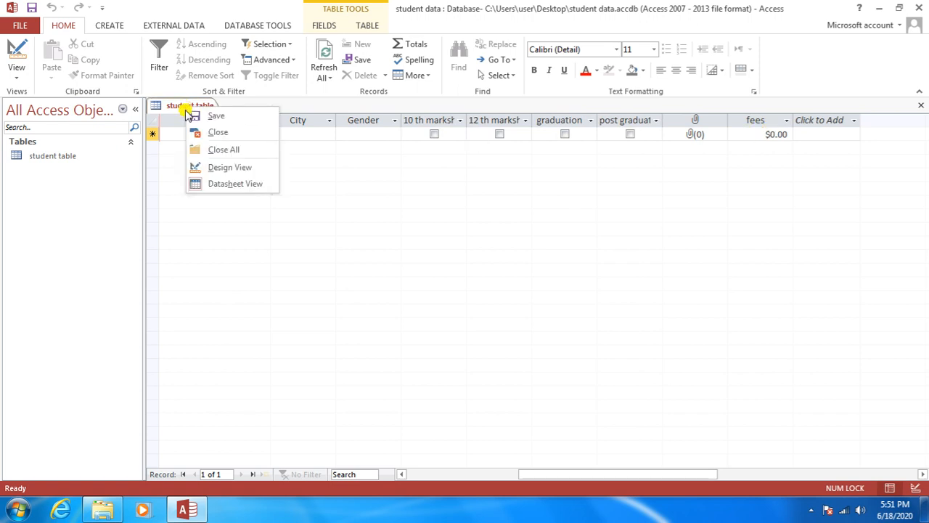
pyautogui.click(199, 171)
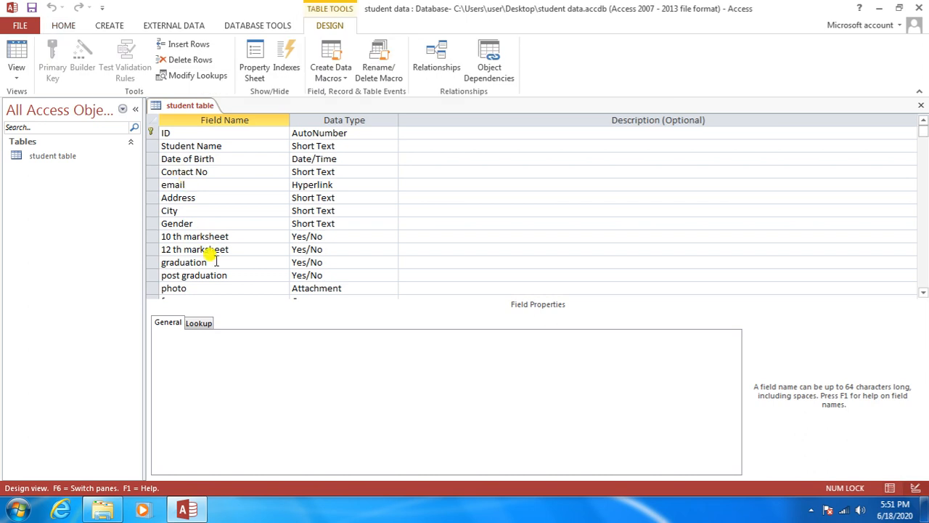
pyautogui.moveTo(924, 134); pyautogui.dragTo(924, 174)
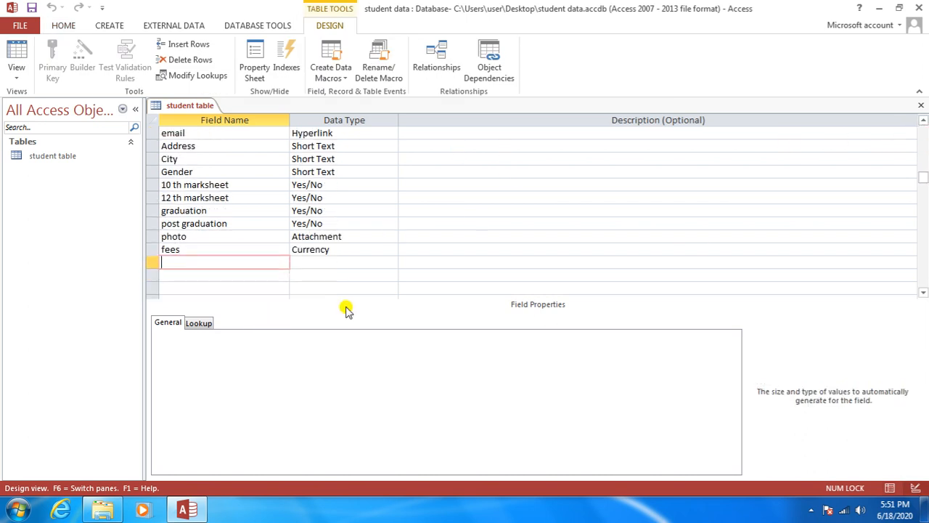
pyautogui.click(198, 248)
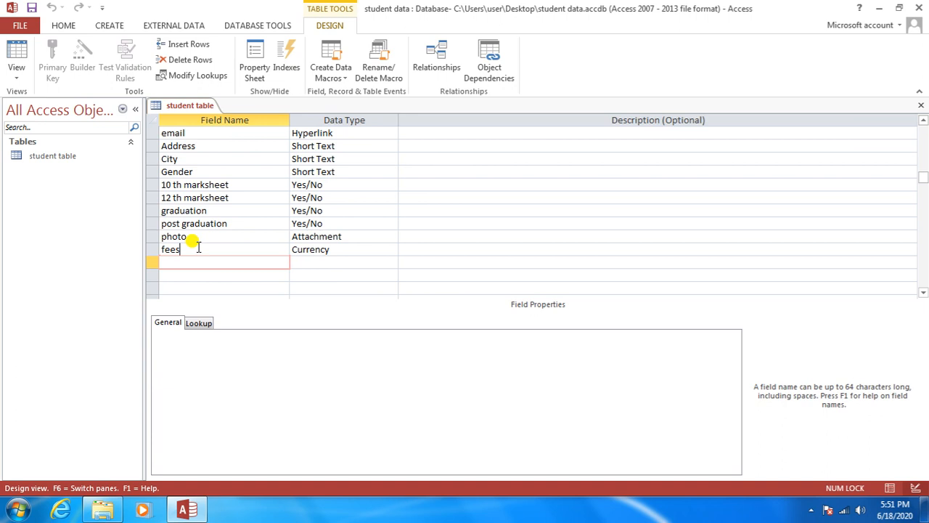
pyautogui.click(335, 247)
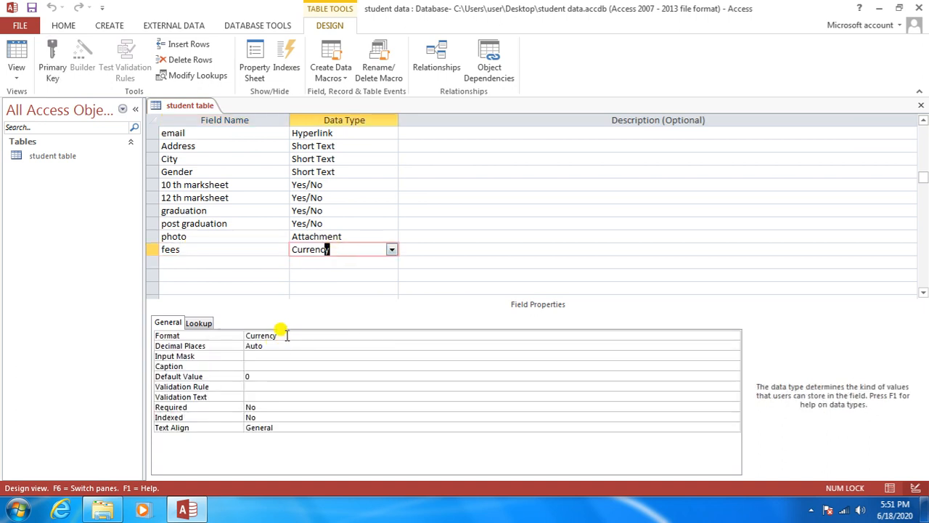
# Step: Set the fees Format to General Number with 2 decimal places
pyautogui.click(287, 335)
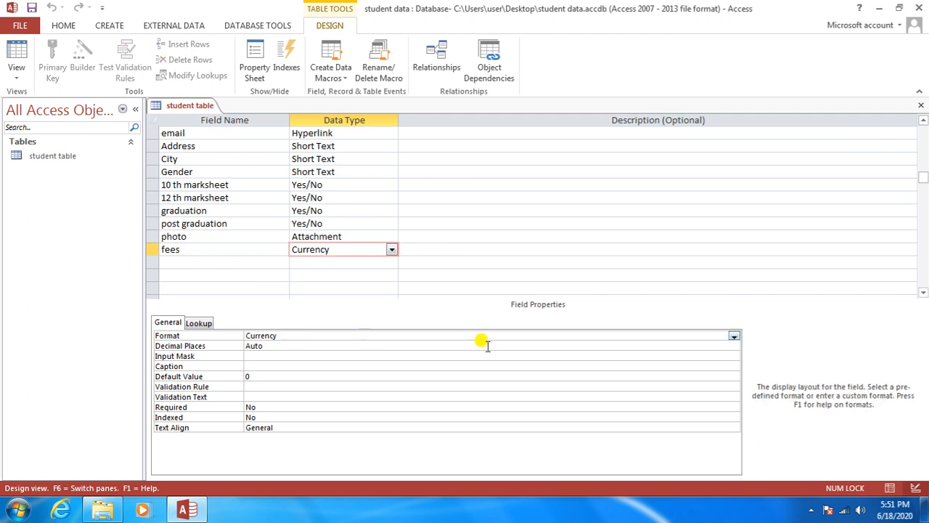
pyautogui.click(734, 337)
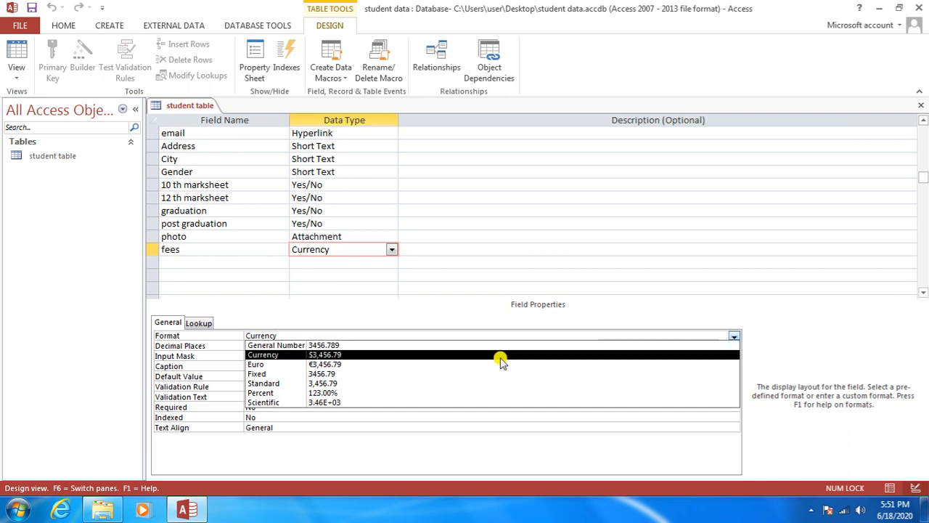
pyautogui.click(418, 344)
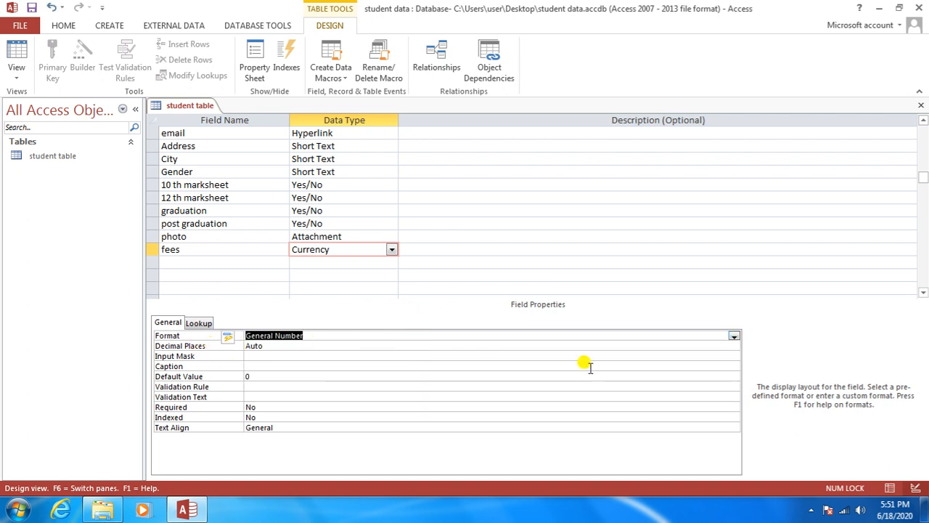
pyautogui.click(708, 347)
pyautogui.click(733, 347)
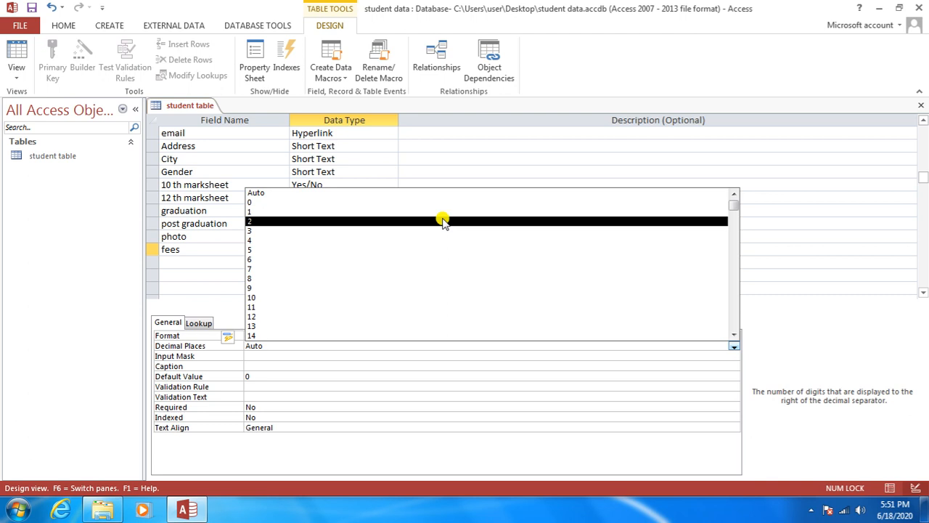
pyautogui.click(443, 221)
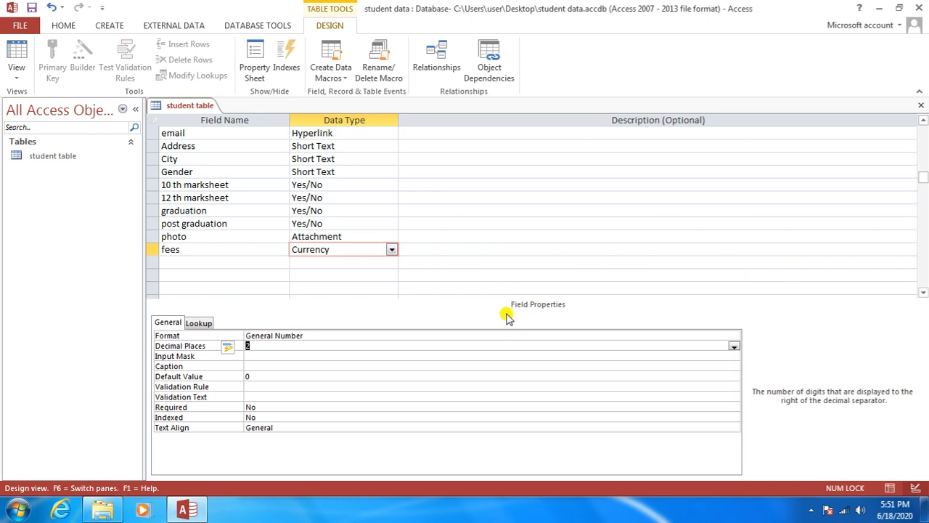
# Step: Switch the student table to Datasheet View and scroll across its columns
pyautogui.rightClick(193, 106)
pyautogui.click(487, 259)
pyautogui.click(360, 249)
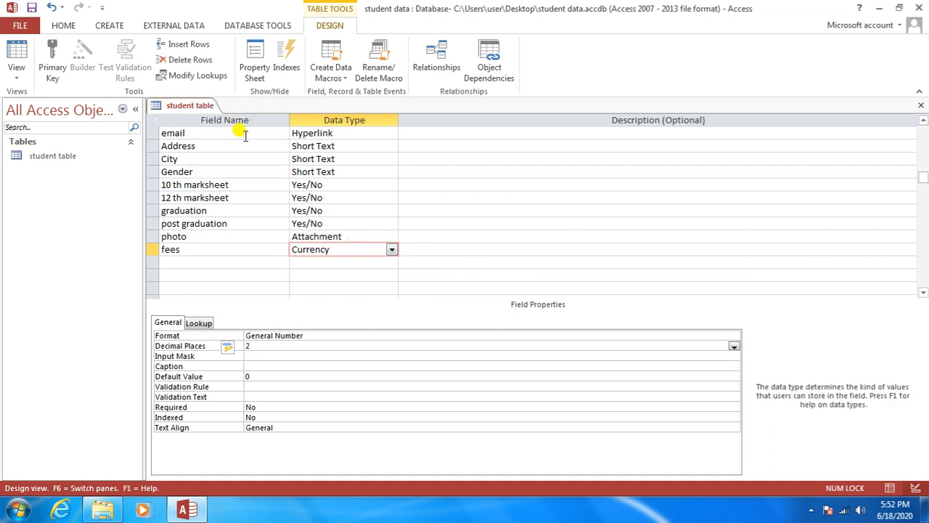
pyautogui.rightClick(202, 106)
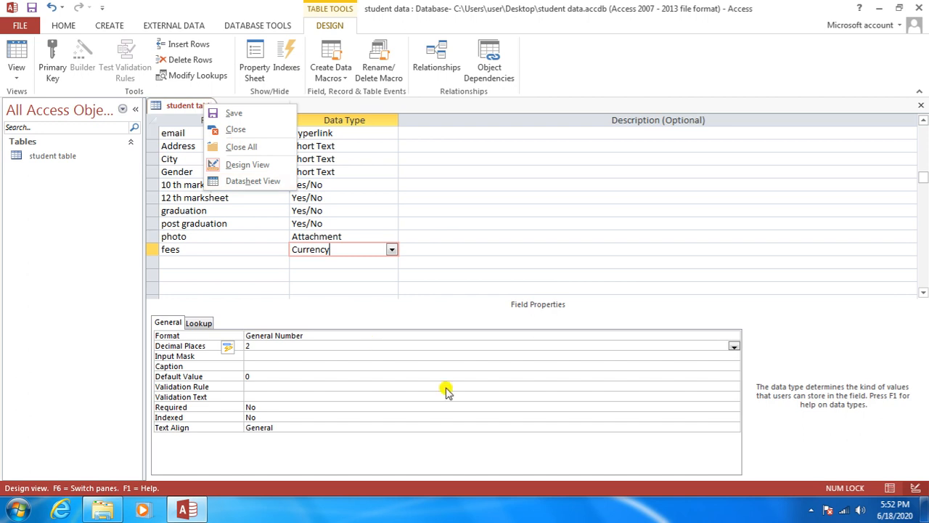
pyautogui.click(580, 311)
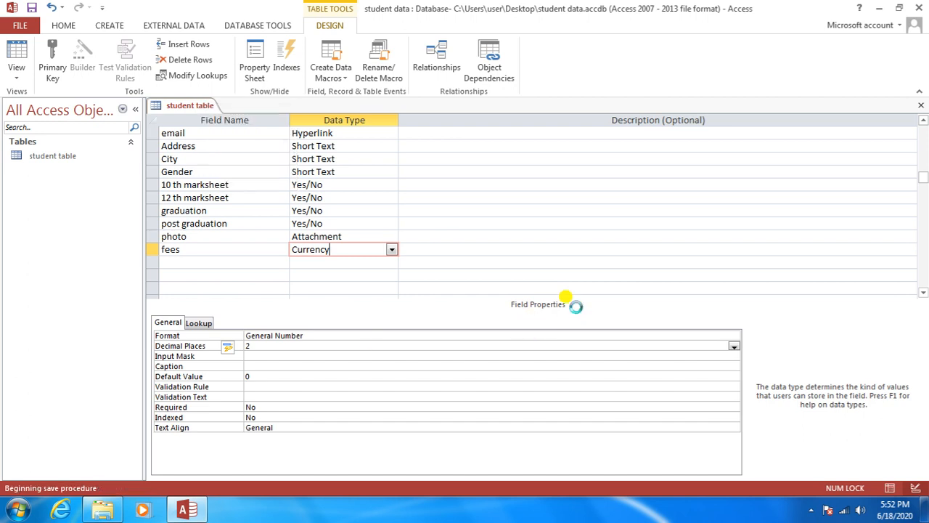
pyautogui.rightClick(203, 107)
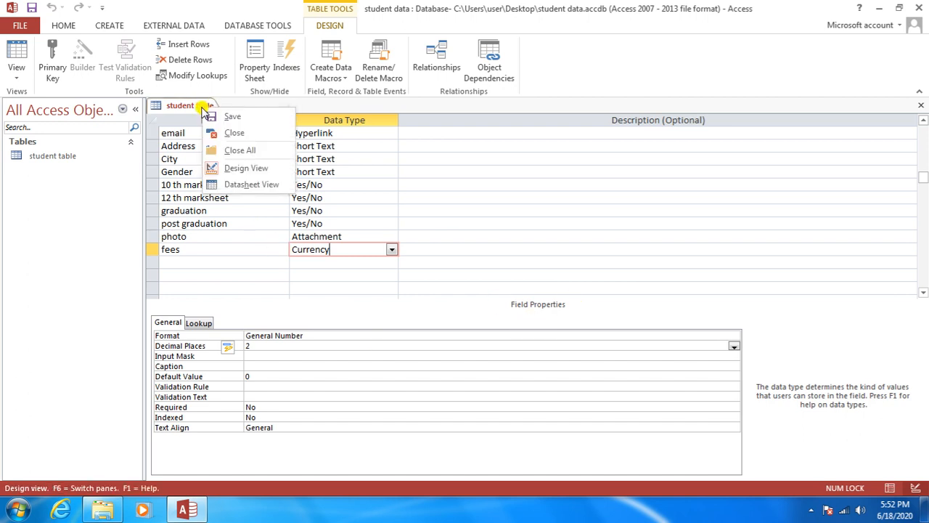
pyautogui.click(235, 184)
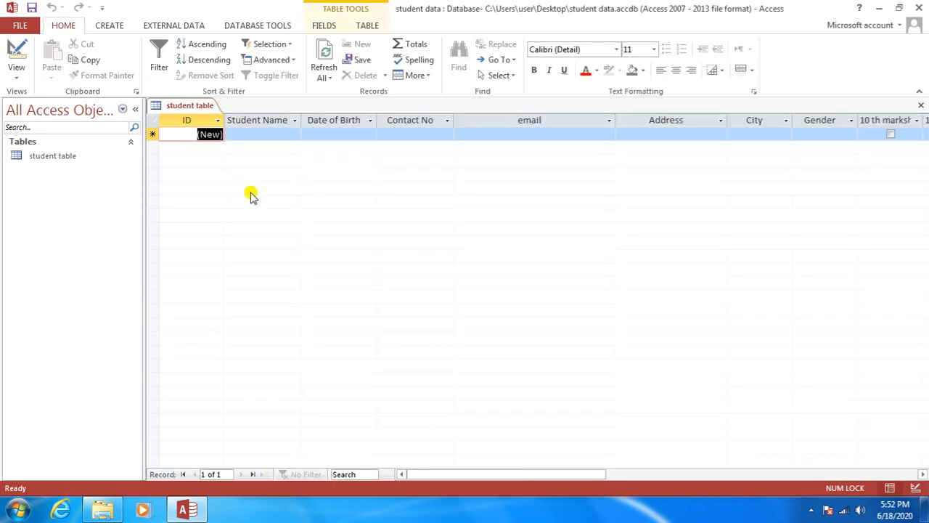
pyautogui.moveTo(487, 474); pyautogui.dragTo(716, 470)
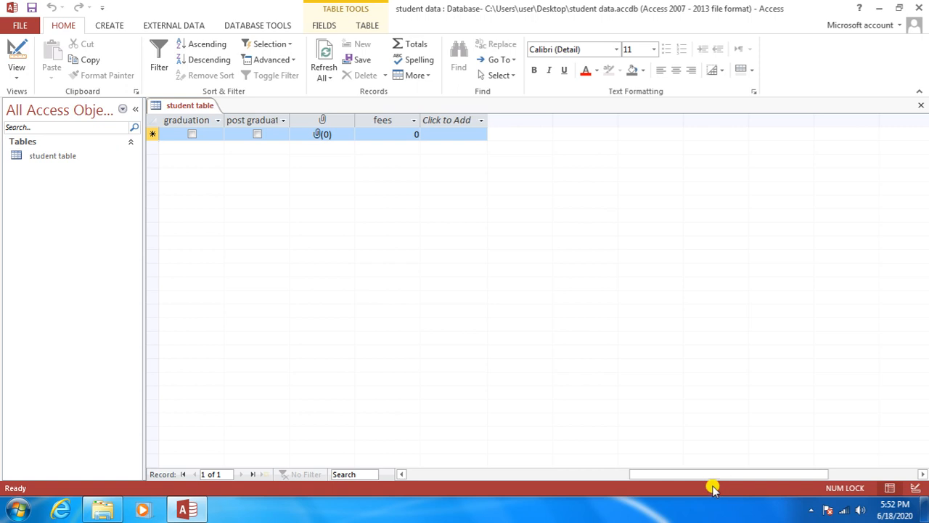
pyautogui.moveTo(711, 472); pyautogui.dragTo(494, 471)
# Step: Enter the first student's name, date of birth, contact number and e-mail address
pyautogui.click(253, 132)
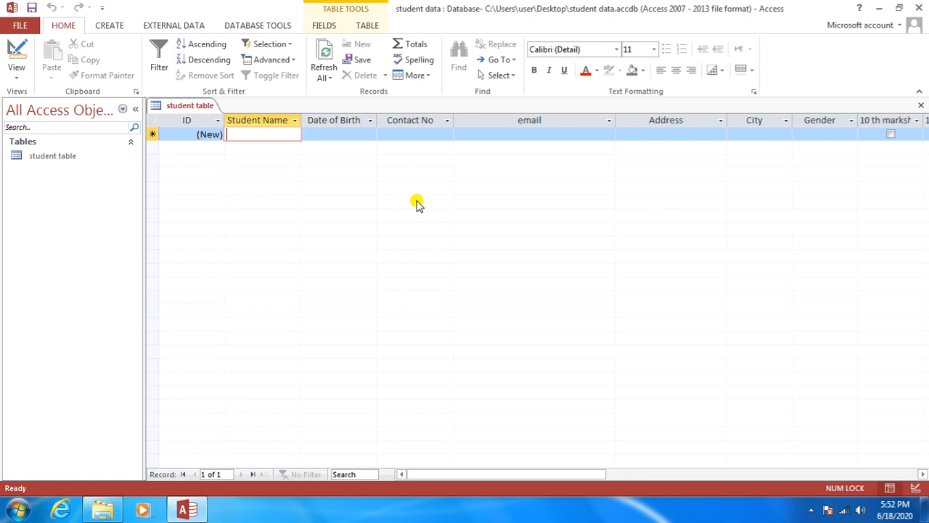
pyautogui.write('Mahendra')
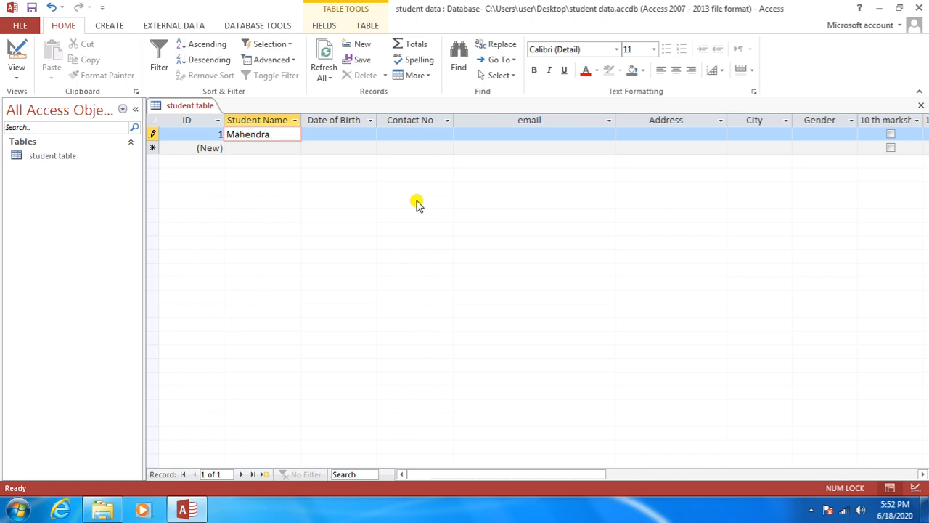
pyautogui.press('Tab')
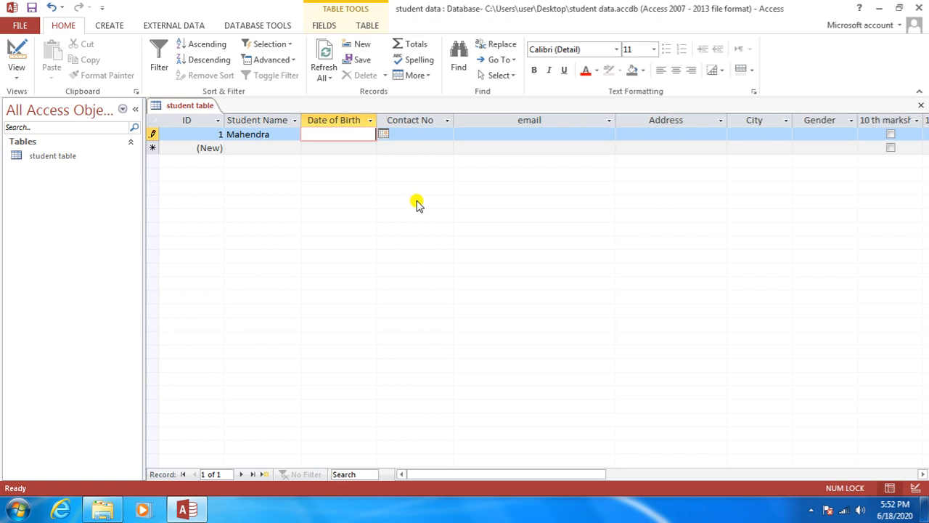
pyautogui.write('02/02/1988')
pyautogui.press('Tab')
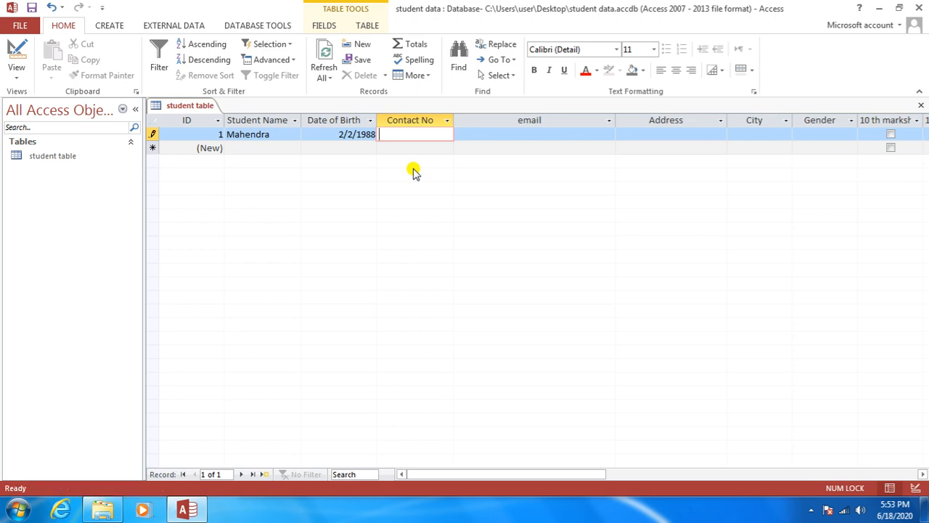
pyautogui.press('Tab')
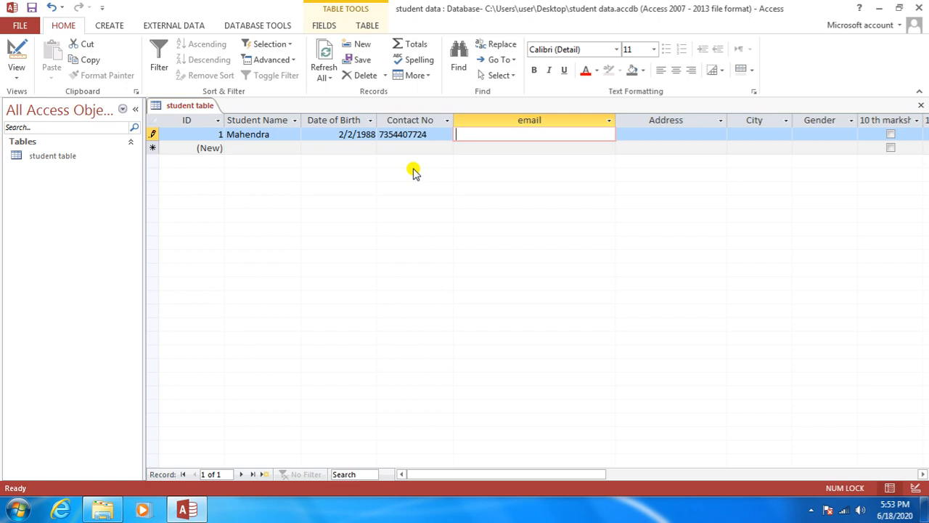
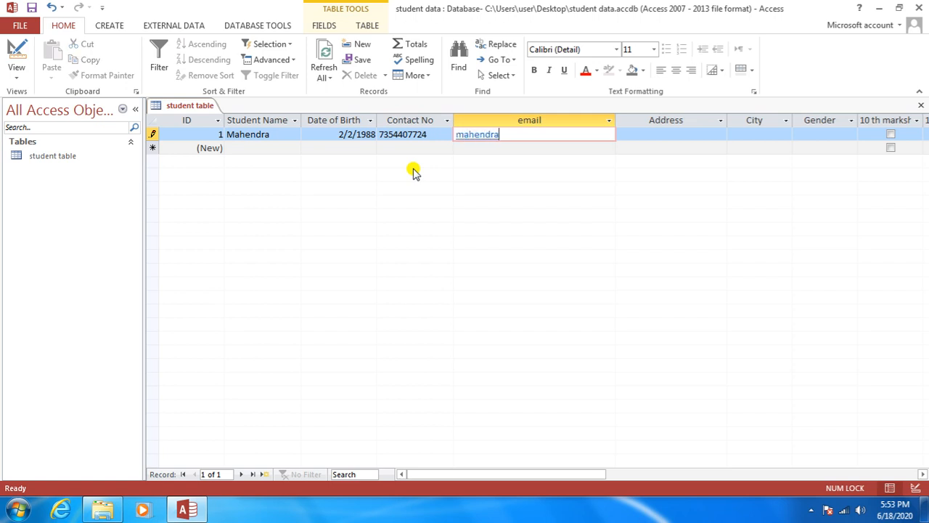
pyautogui.press('Tab')
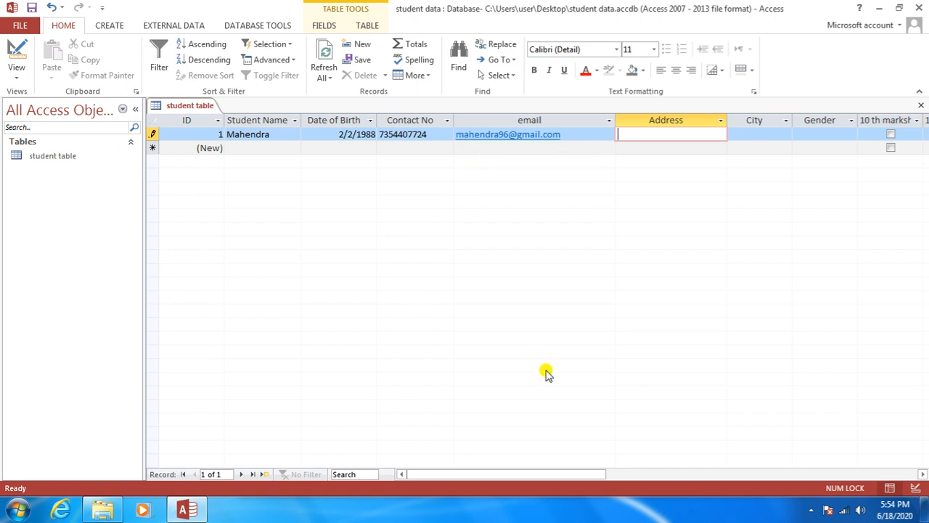
# Step: Enter the first student's address, then choose Damoh for City and Male for Gender
pyautogui.moveTo(480, 470); pyautogui.dragTo(548, 474)
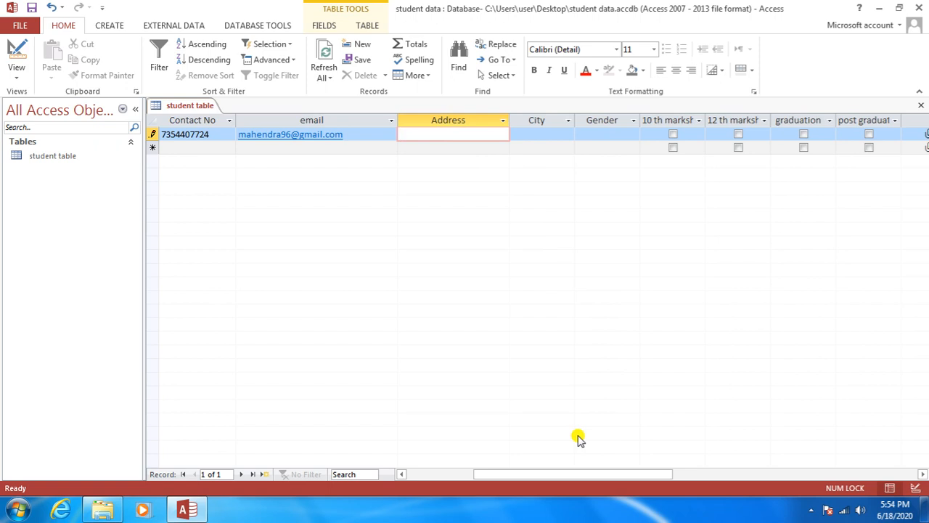
pyautogui.write('Maganj Ward no. 1')
pyautogui.press('Tab')
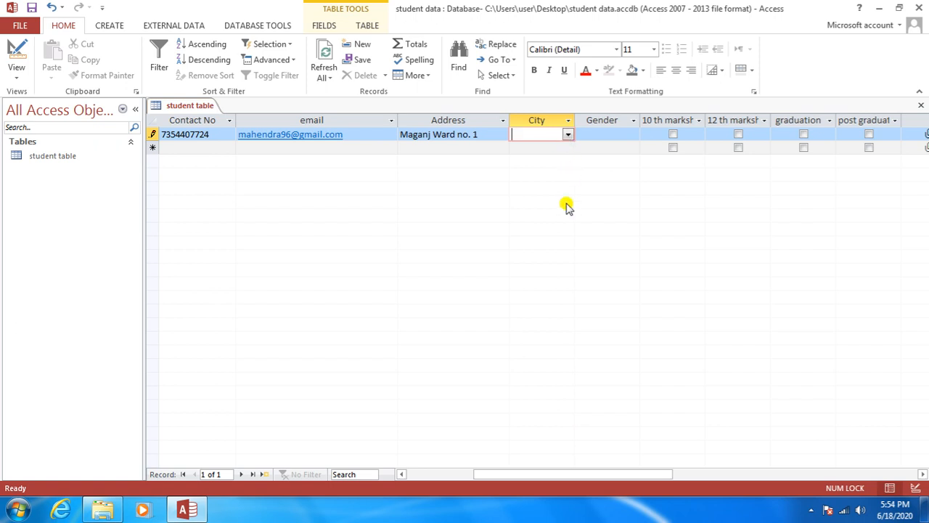
pyautogui.click(567, 135)
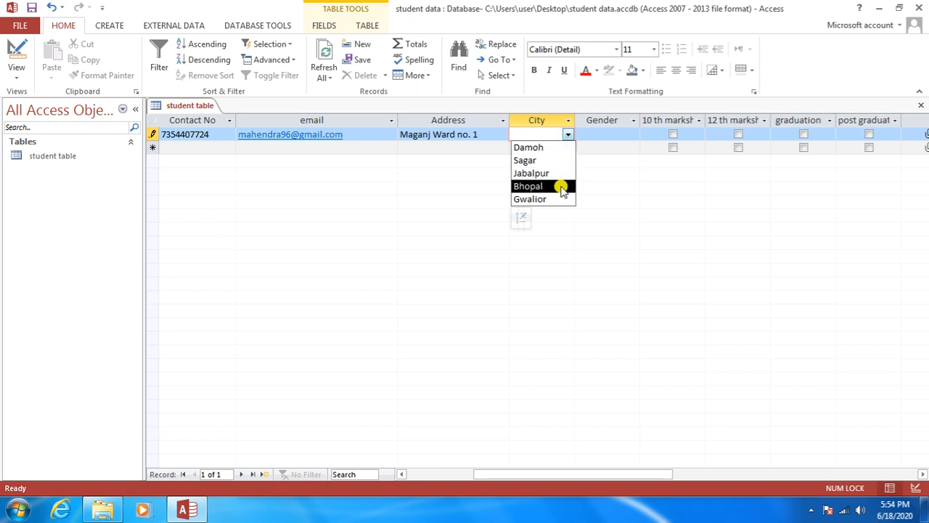
pyautogui.click(551, 147)
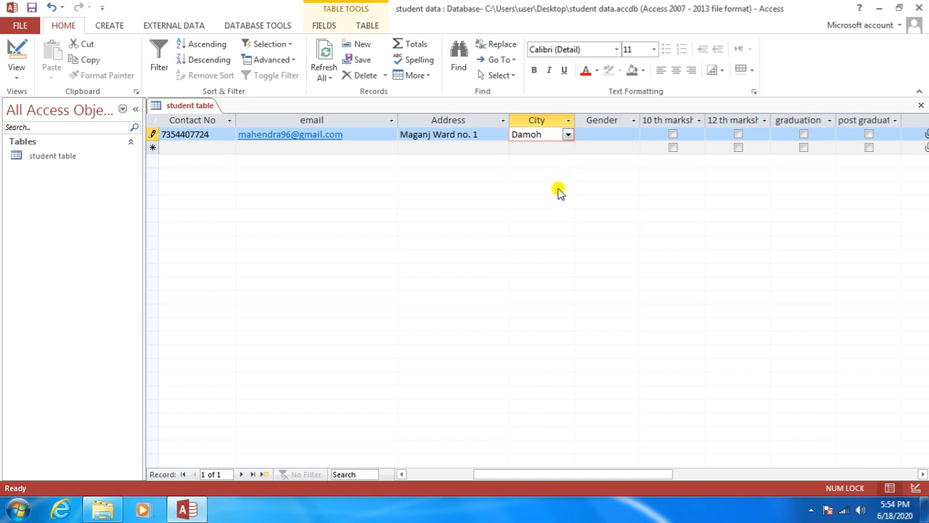
pyautogui.press('Tab')
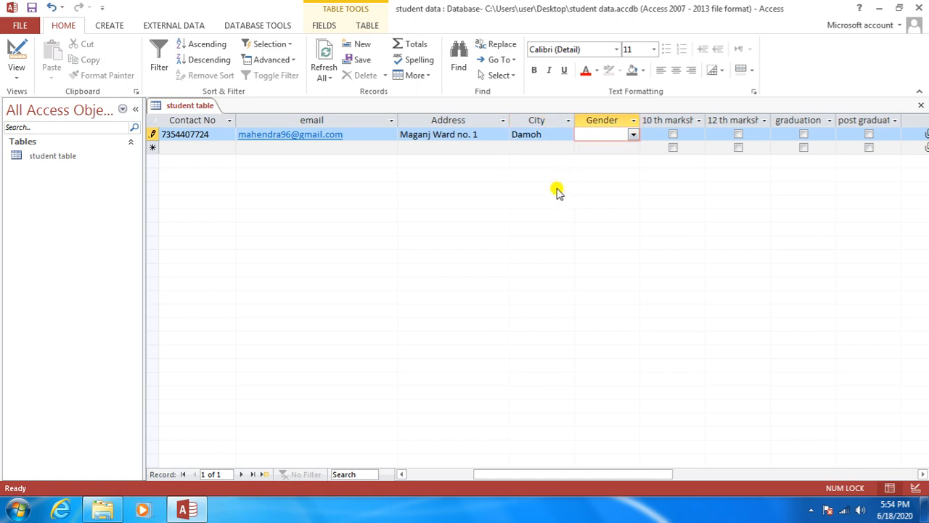
pyautogui.click(633, 135)
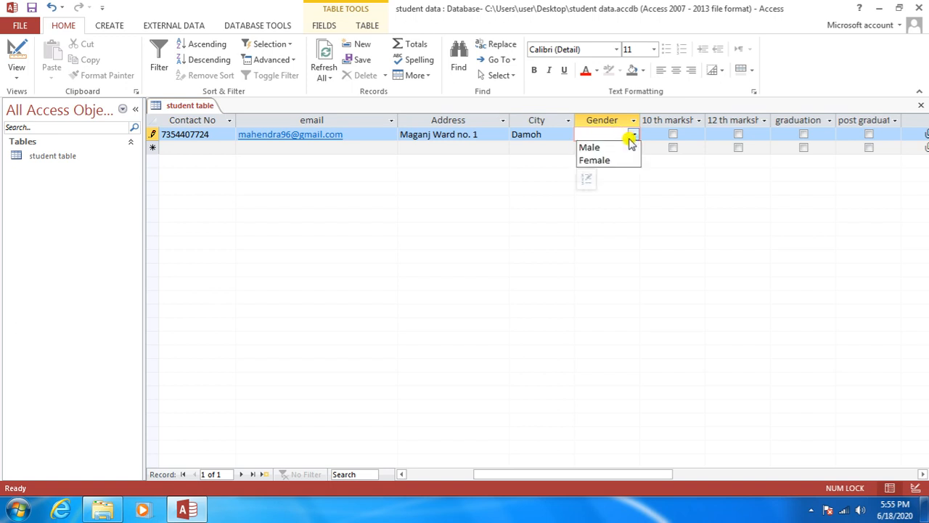
pyautogui.click(625, 145)
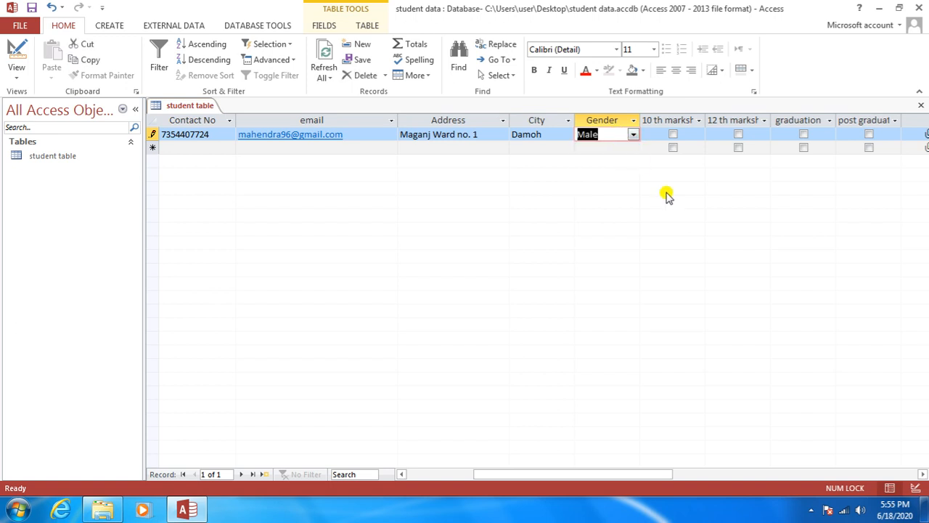
# Step: Tick the 10 th marksheet, 12 th marksheet and graduation boxes
pyautogui.press('Tab')
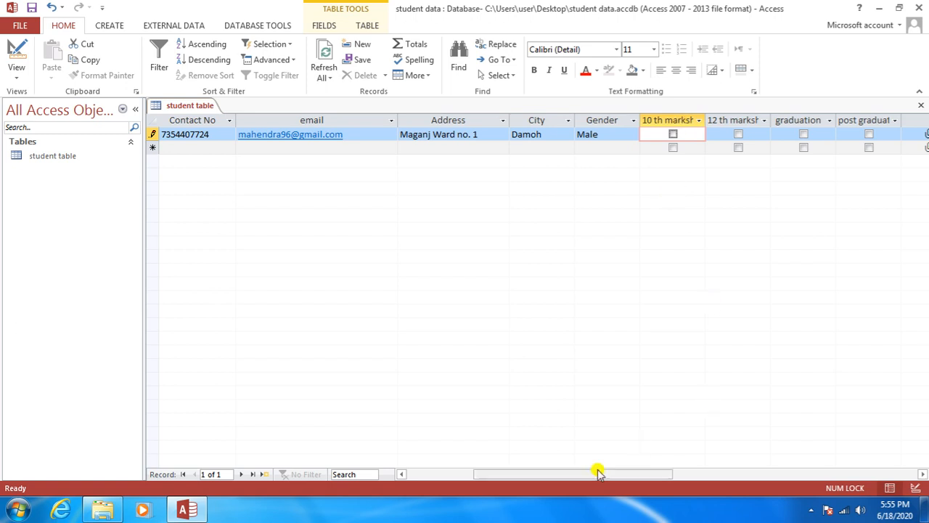
pyautogui.moveTo(581, 472); pyautogui.dragTo(660, 471)
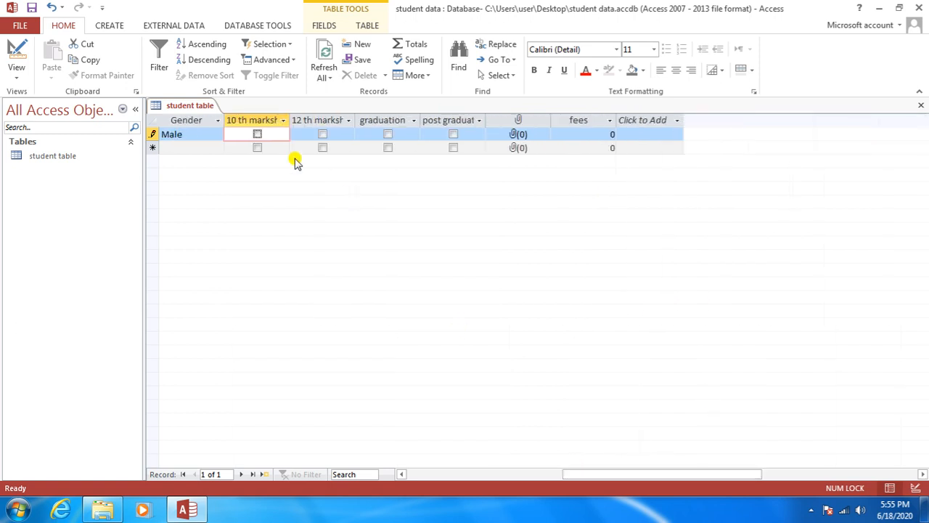
pyautogui.click(258, 135)
pyautogui.press('Tab')
pyautogui.click(324, 135)
pyautogui.click(386, 135)
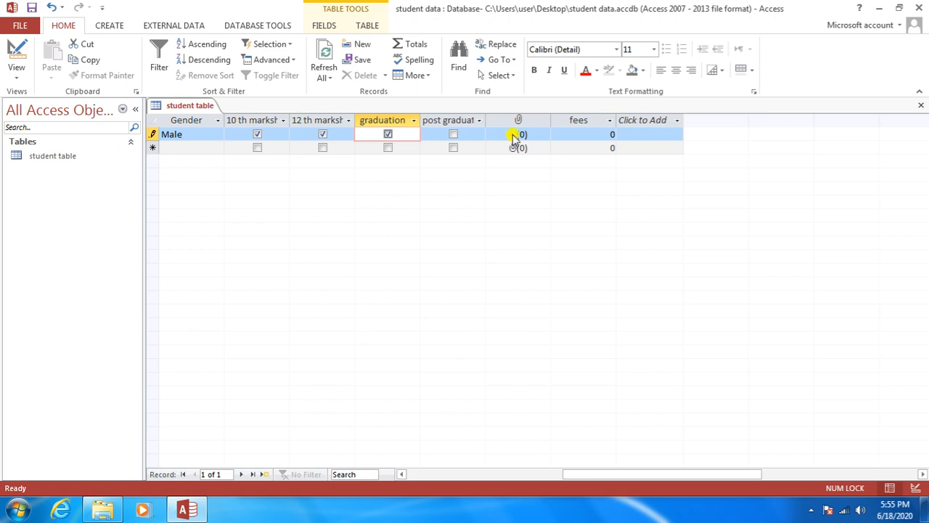
# Step: Attach Desert.jpg from Sample Pictures to the first student's attachment field
pyautogui.doubleClick(513, 134)
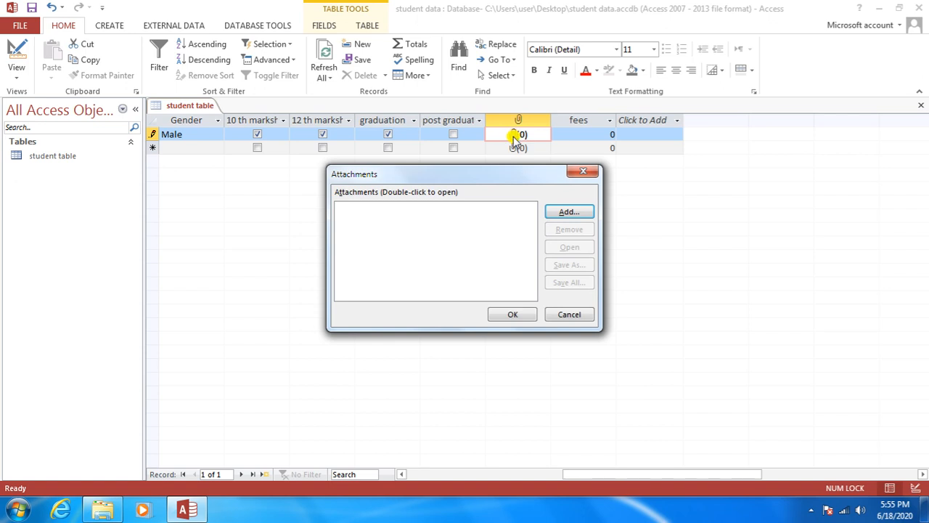
pyautogui.click(564, 216)
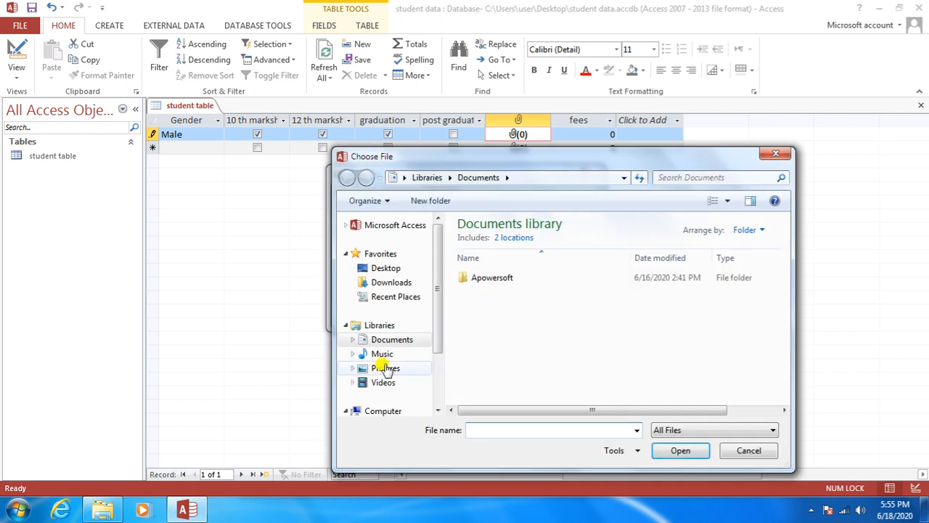
pyautogui.click(386, 369)
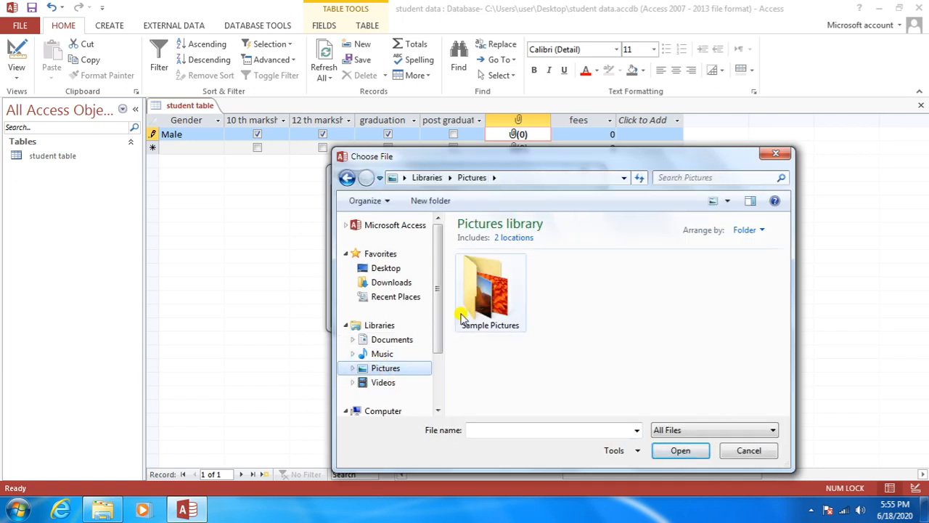
pyautogui.doubleClick(475, 305)
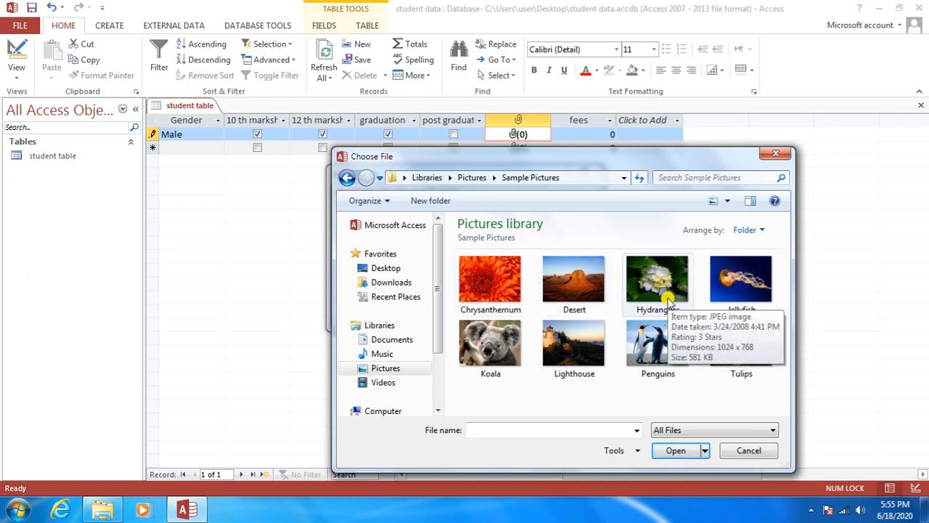
pyautogui.click(578, 285)
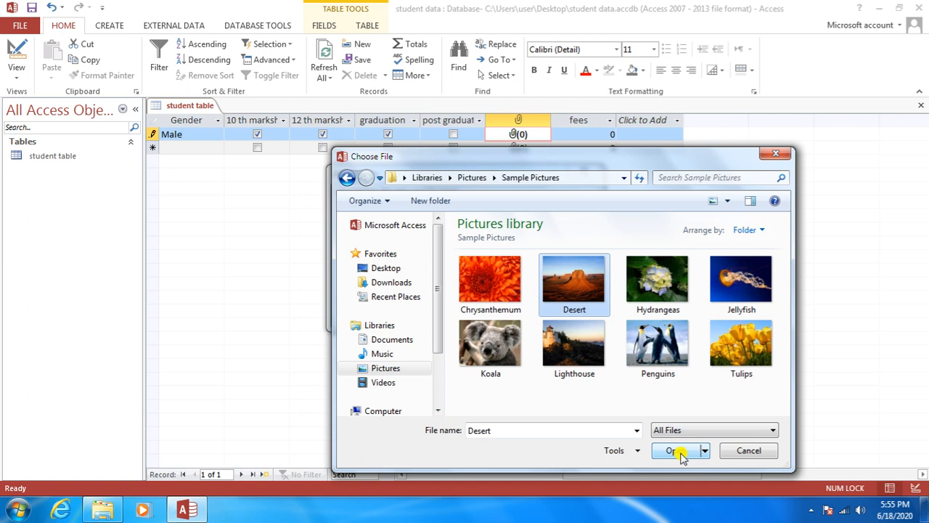
pyautogui.click(677, 450)
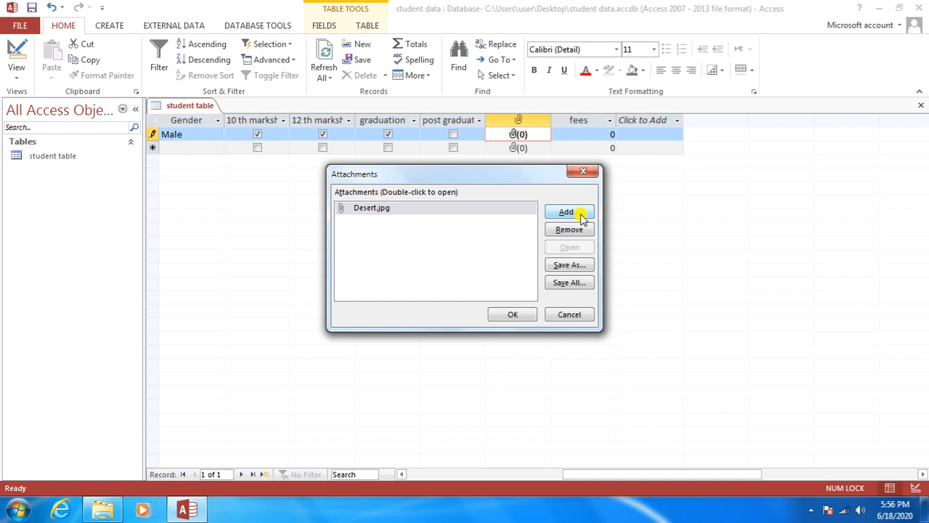
pyautogui.click(513, 314)
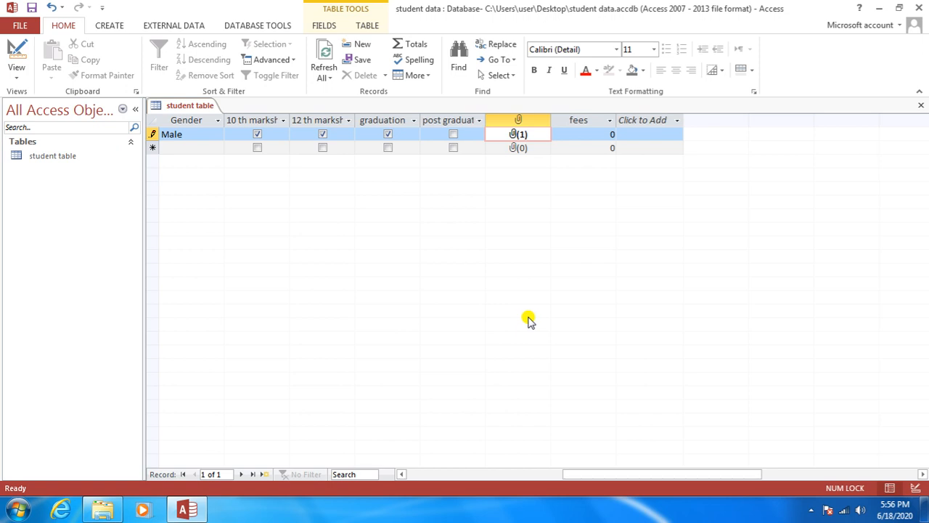
# Step: Enter 5000 as the first student's fees and commit the record
pyautogui.press('Tab')
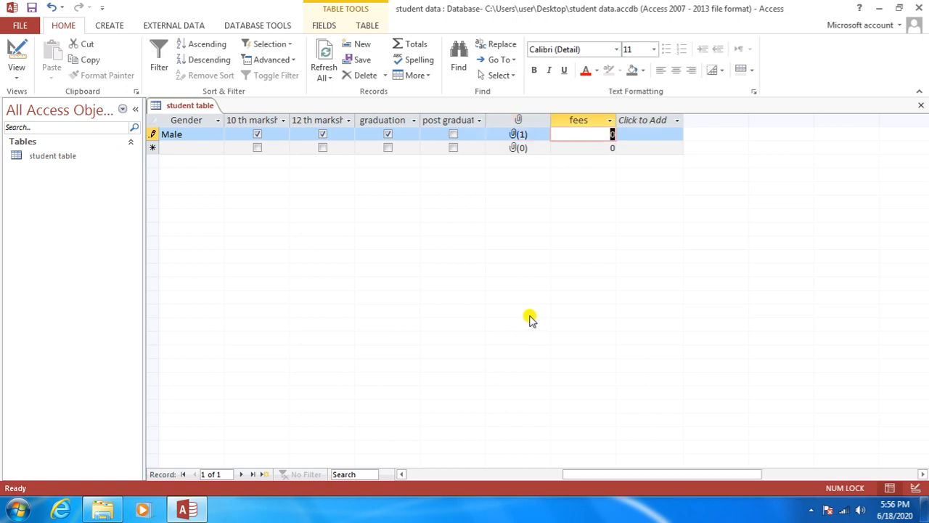
pyautogui.write('5000')
pyautogui.press('Tab')
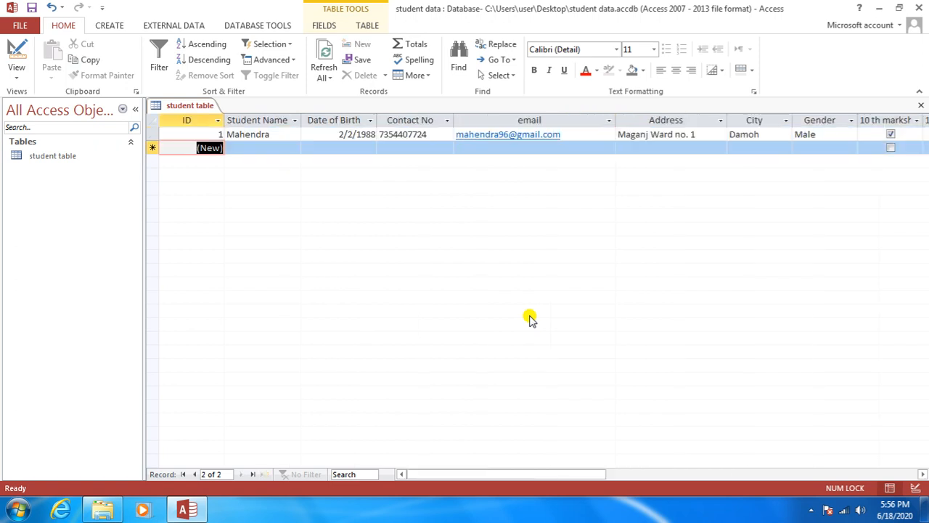
# Step: Enter the second student's name, birth date 01/02/1992 and contact number
pyautogui.press('Tab')
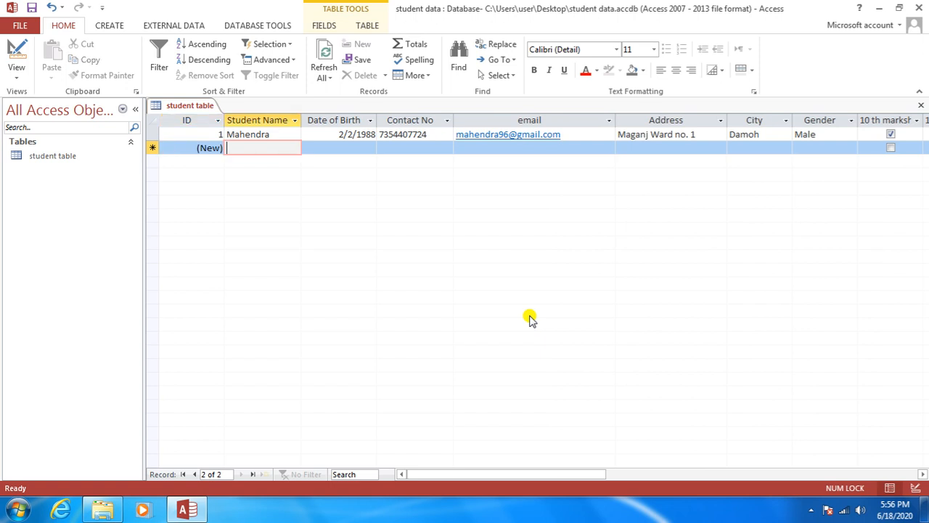
pyautogui.write('Pooja')
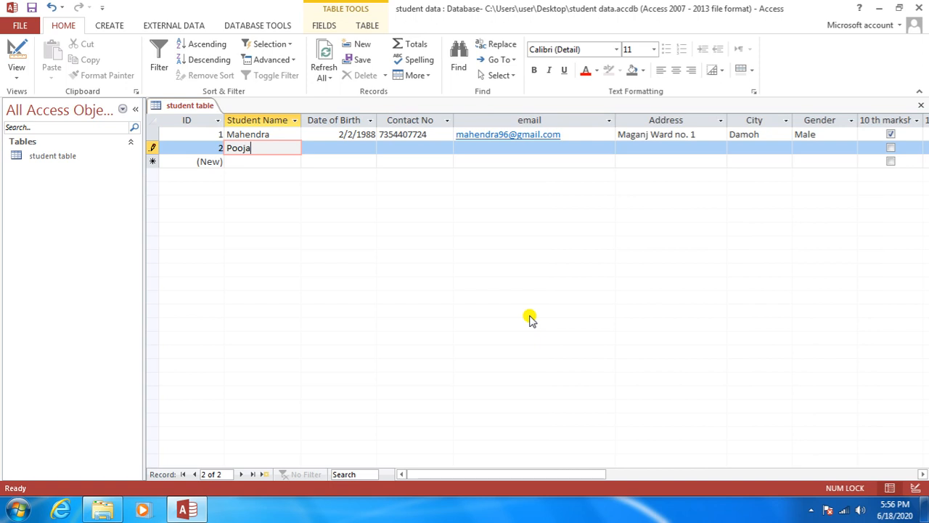
pyautogui.press('Tab')
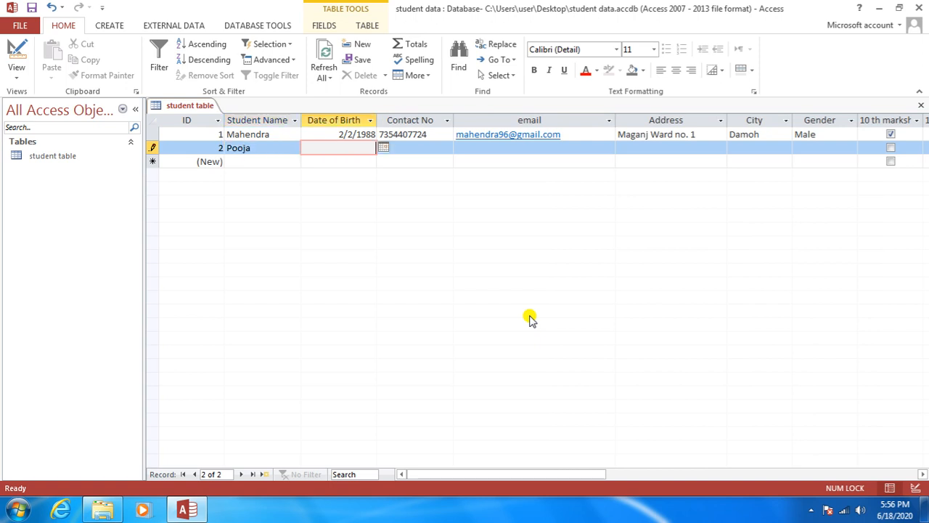
pyautogui.write('01/02/1992')
pyautogui.press('Tab')
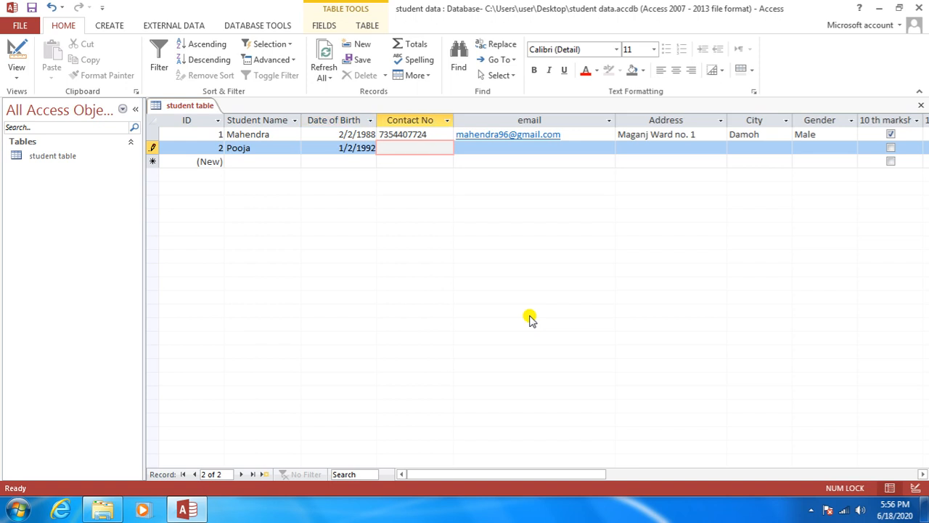
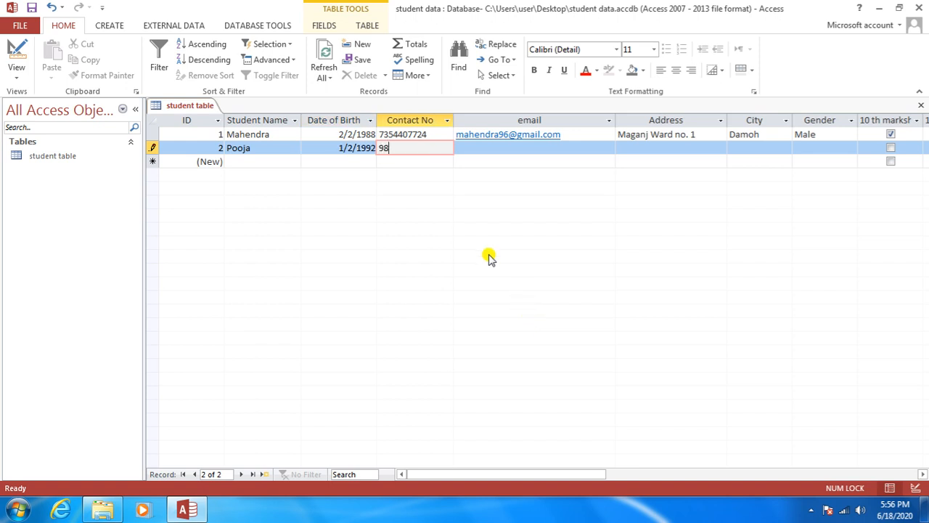
# Step: Fill in the second student's e-mail address and street address
pyautogui.press('Tab')
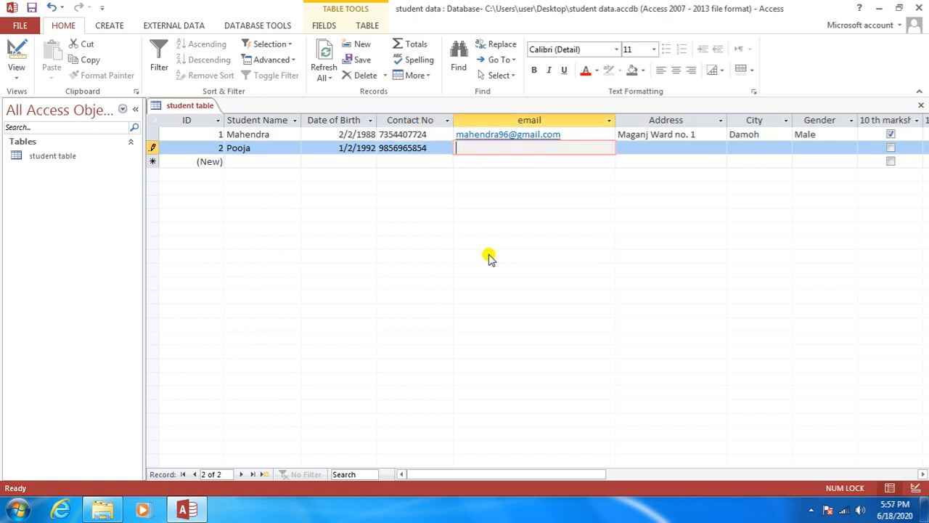
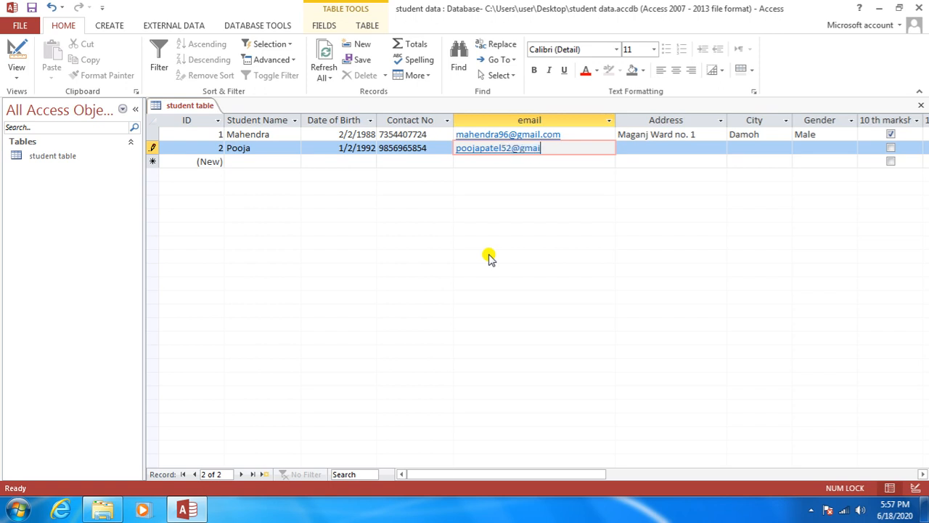
pyautogui.press('Tab')
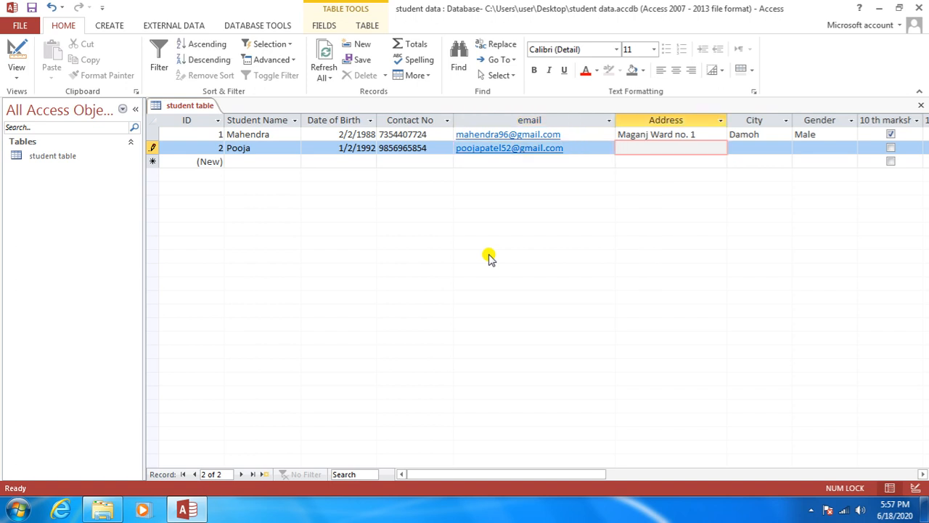
pyautogui.write('MP Nagar Zone 1')
pyautogui.press('Tab')
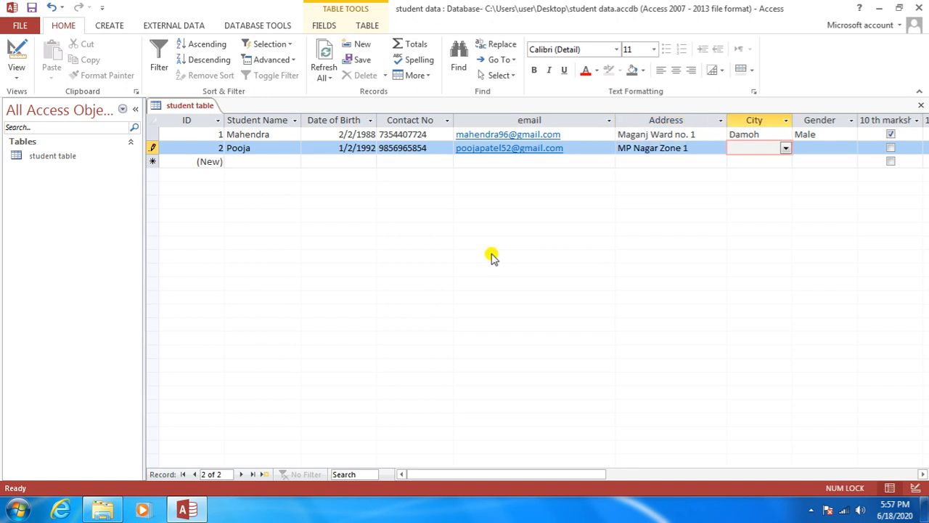
# Step: Choose Bhopal as the city and Female as the gender for the second student
pyautogui.moveTo(544, 485); pyautogui.dragTo(580, 474)
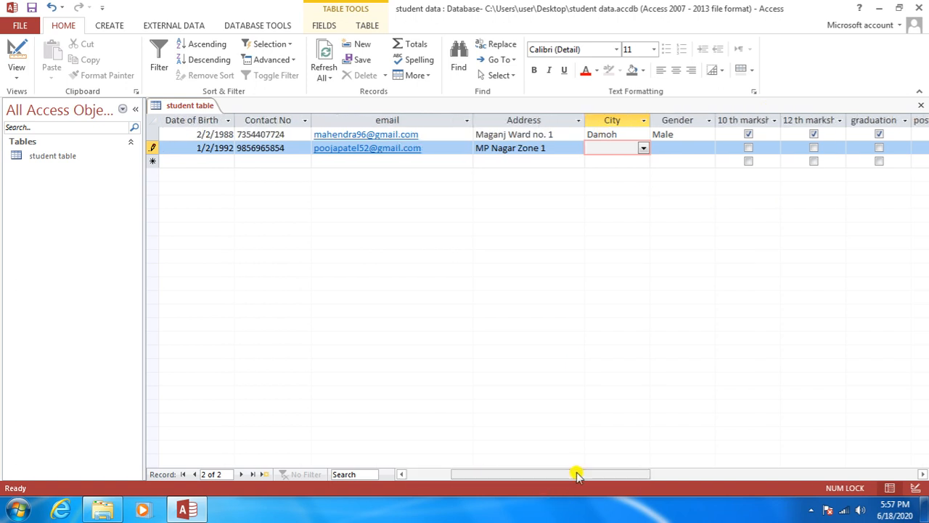
pyautogui.click(642, 148)
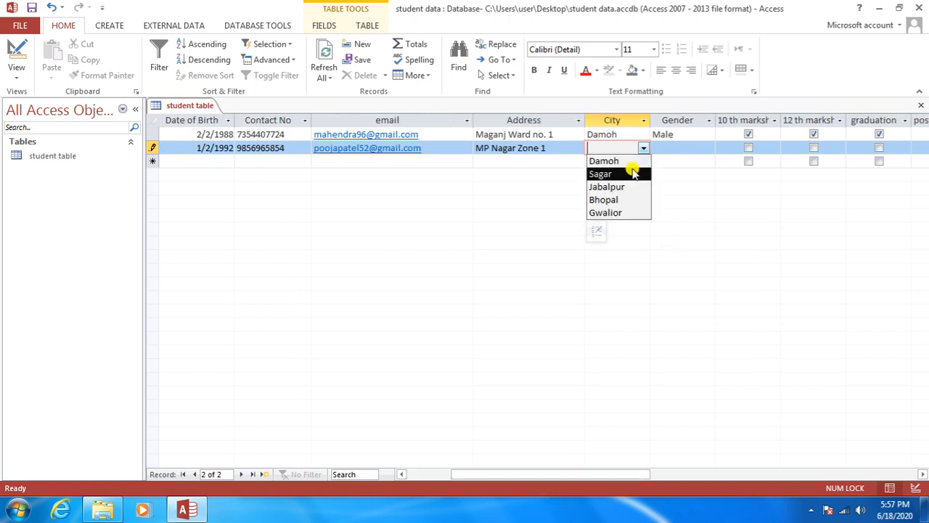
pyautogui.click(625, 201)
pyautogui.click(686, 149)
pyautogui.click(708, 149)
pyautogui.click(696, 174)
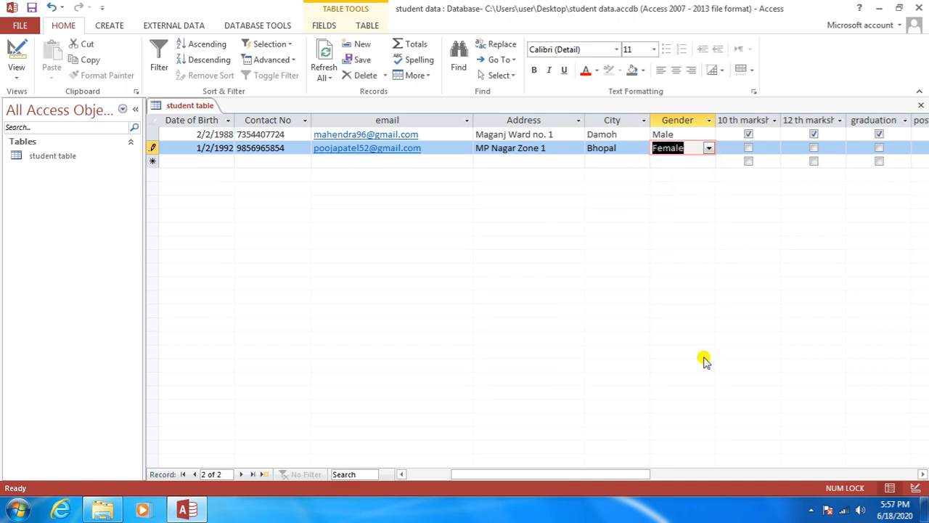
# Step: Tick the 10th, 12th, graduation and post graduation checkboxes
pyautogui.moveTo(599, 473); pyautogui.dragTo(680, 469)
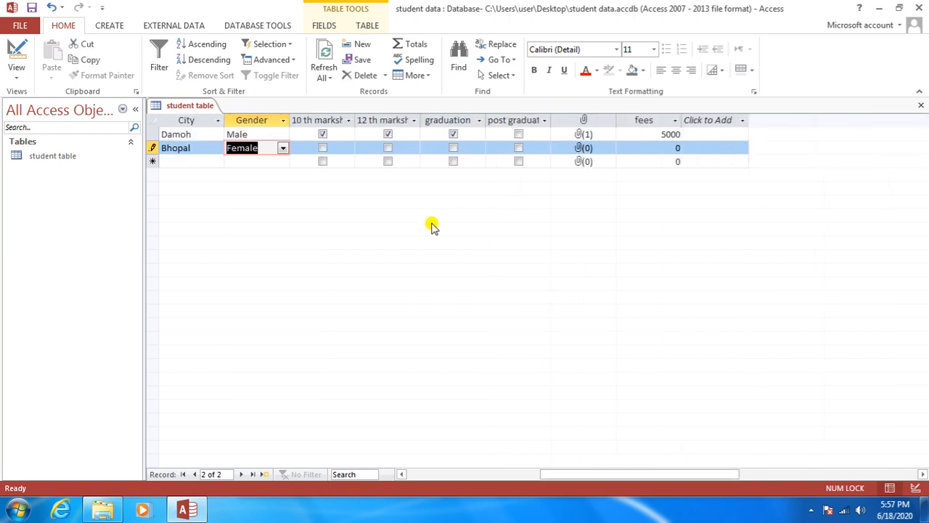
pyautogui.click(323, 148)
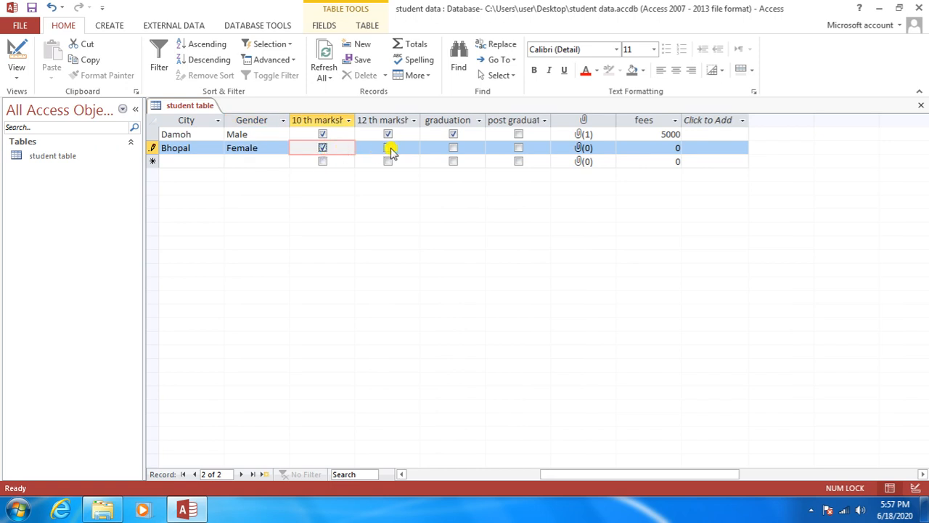
pyautogui.click(388, 148)
pyautogui.click(453, 148)
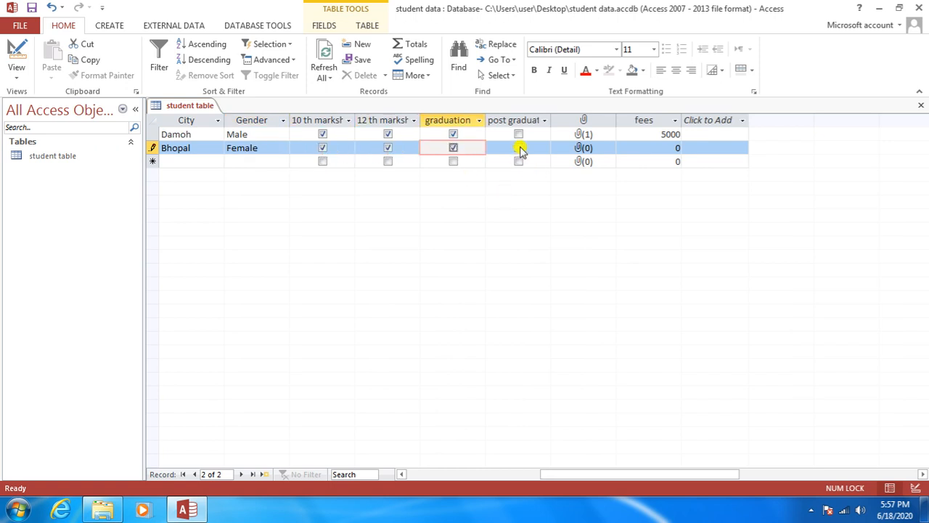
pyautogui.click(518, 148)
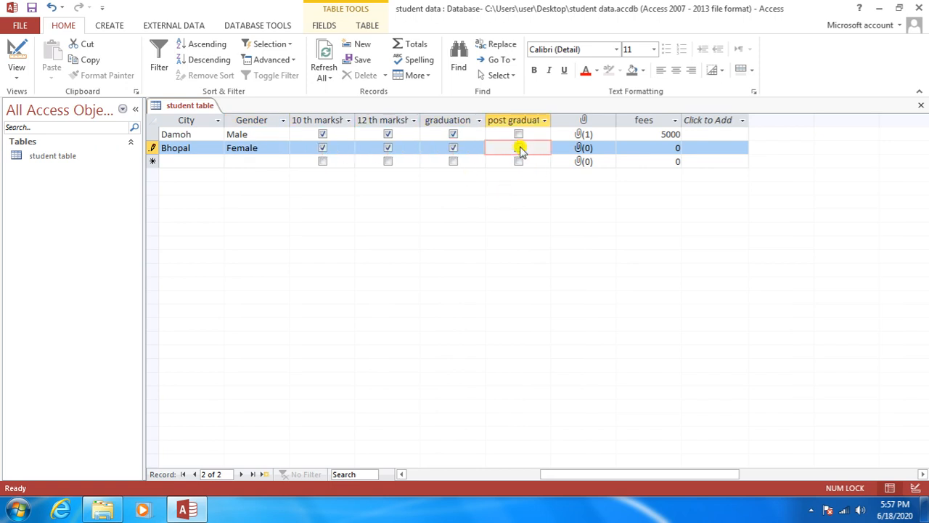
# Step: Attach Jellyfish.jpg to the second student's attachment field and confirm the list
pyautogui.doubleClick(580, 148)
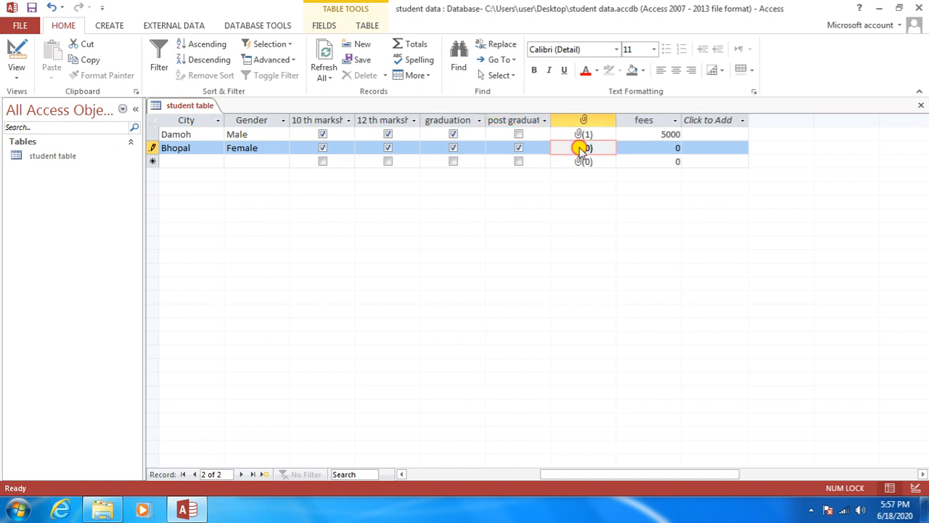
pyautogui.click(567, 212)
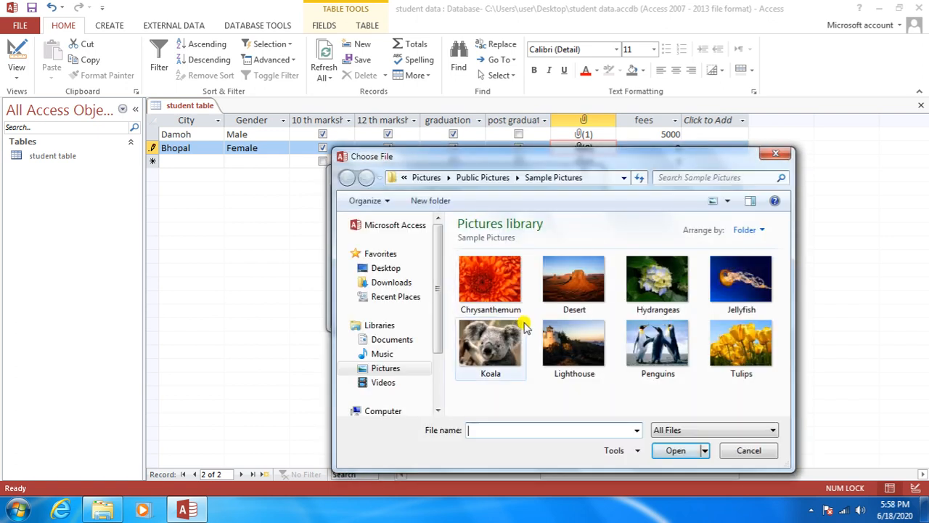
pyautogui.moveTo(524, 326)
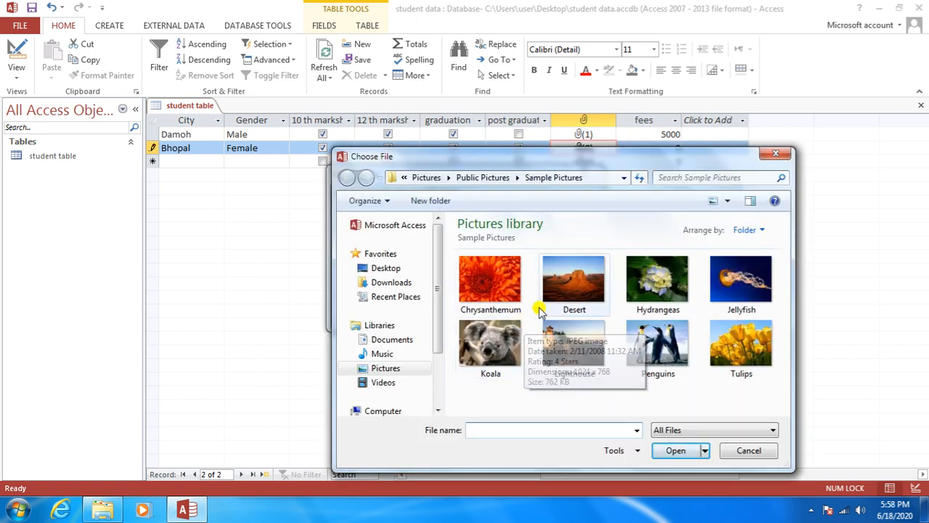
pyautogui.moveTo(656, 290)
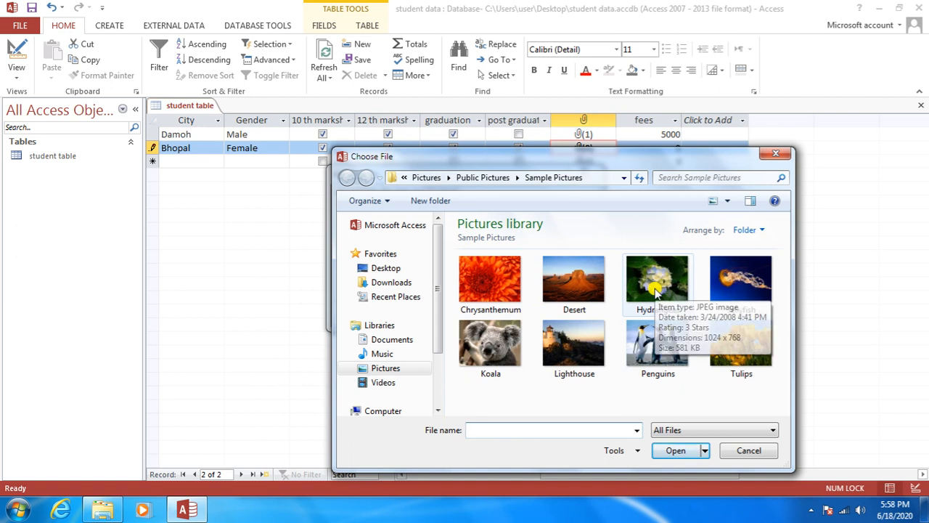
pyautogui.click(728, 281)
pyautogui.click(675, 450)
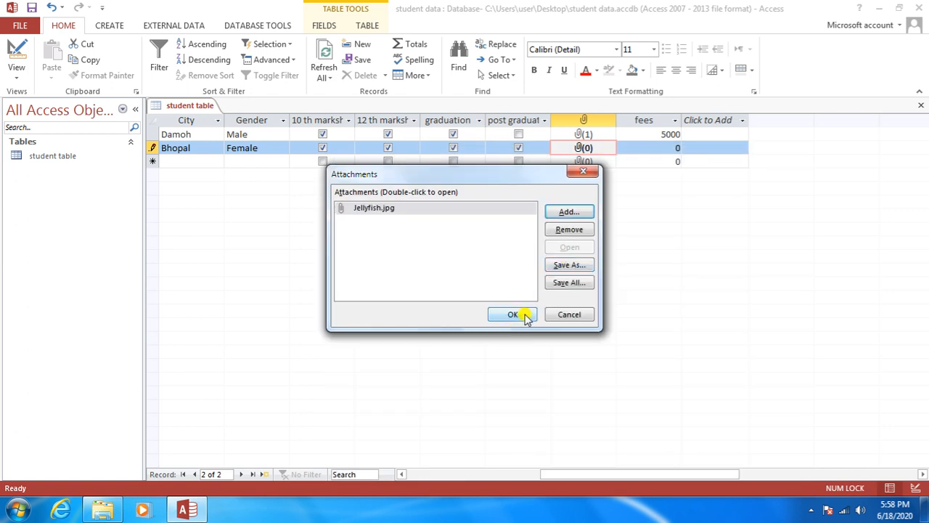
pyautogui.click(512, 314)
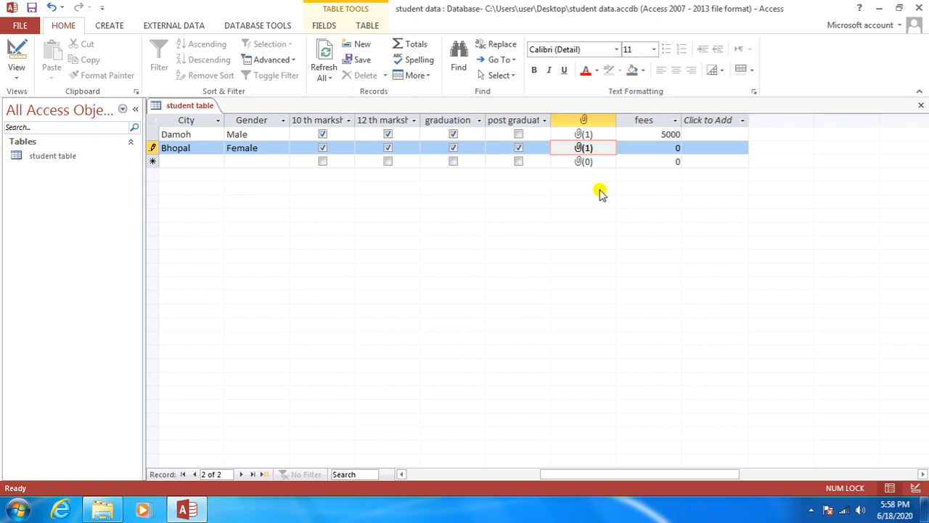
# Step: Enter 6000 as the Bhopal student's fees and commit the record
pyautogui.press('Tab')
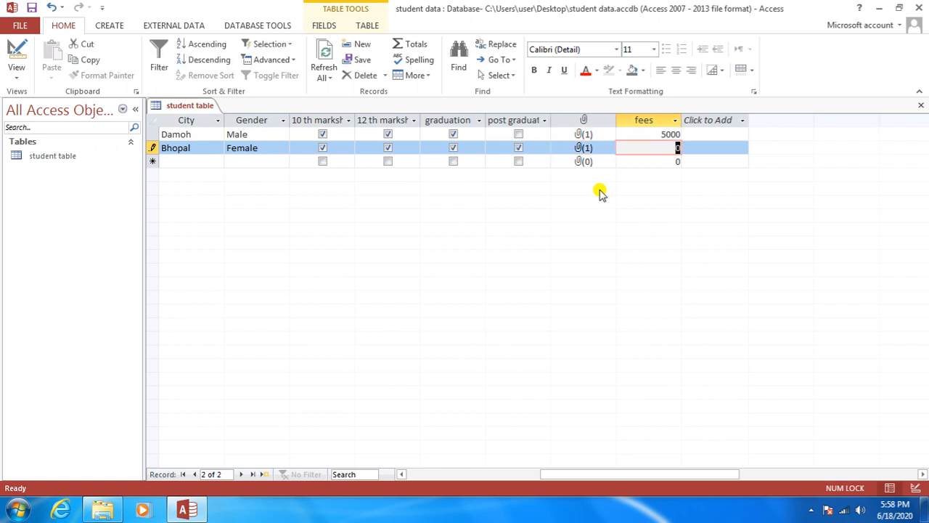
pyautogui.write('6000')
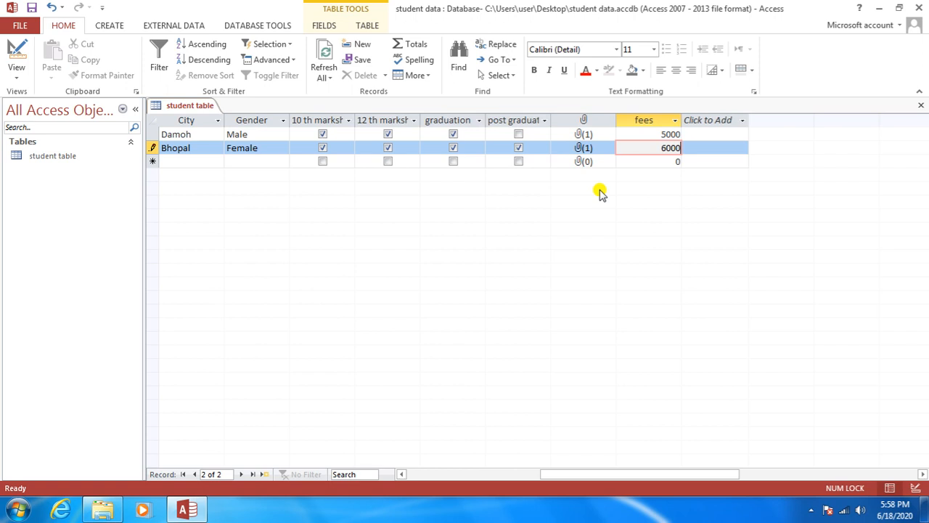
pyautogui.press('Tab')
pyautogui.press('Tab')
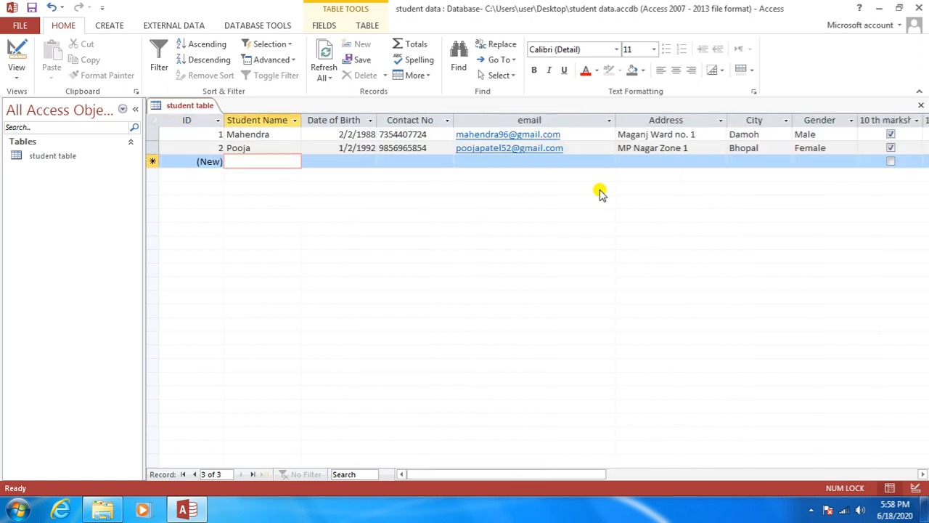
# Step: Enter the third student's name, birth date 21/08/1996, phone number, email and address
pyautogui.write('A')
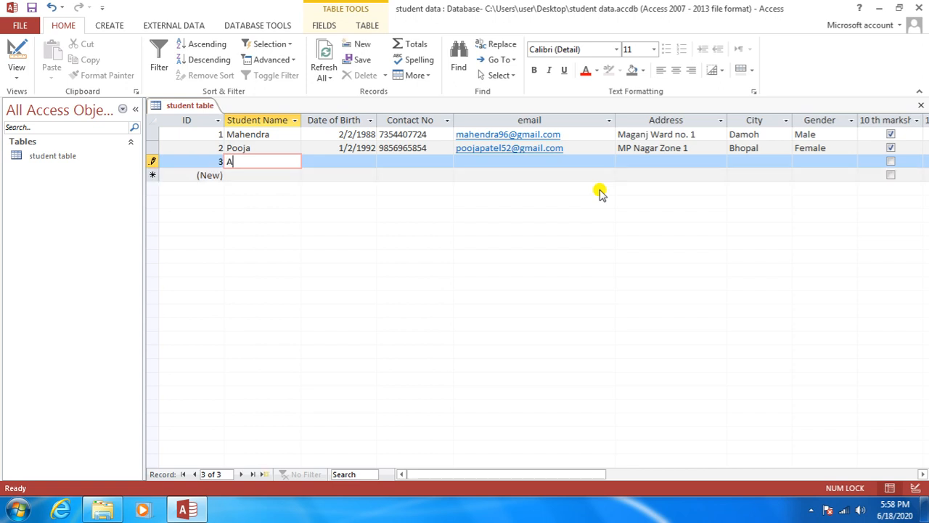
pyautogui.write('nita')
pyautogui.press('Tab')
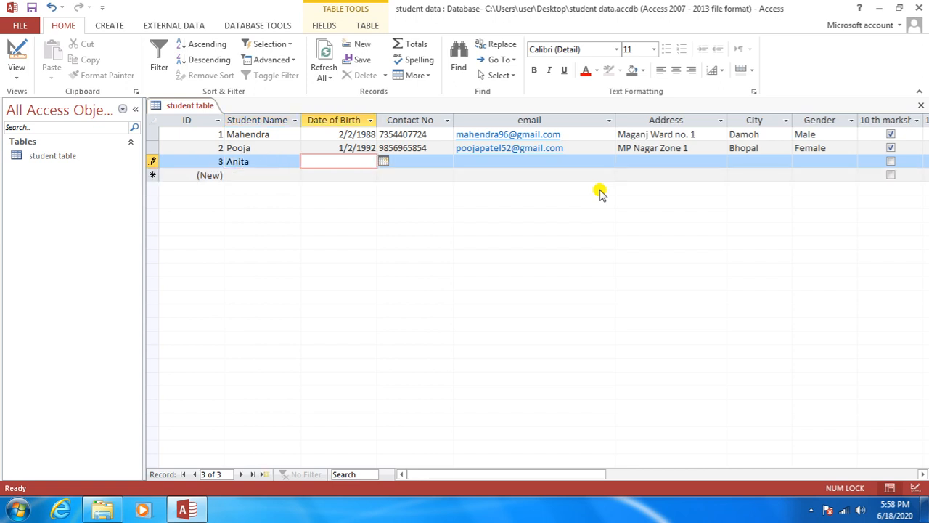
pyautogui.write('21/08/1996')
pyautogui.press('Tab')
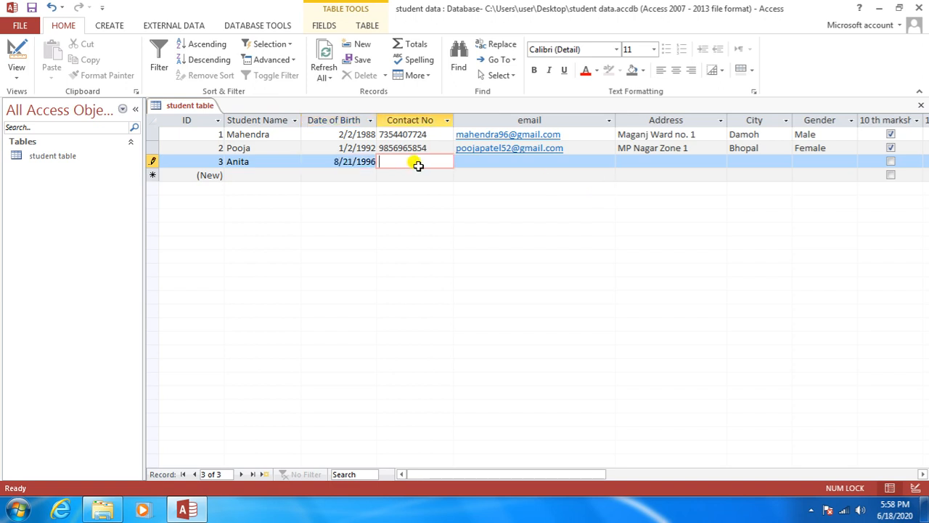
pyautogui.press('Tab')
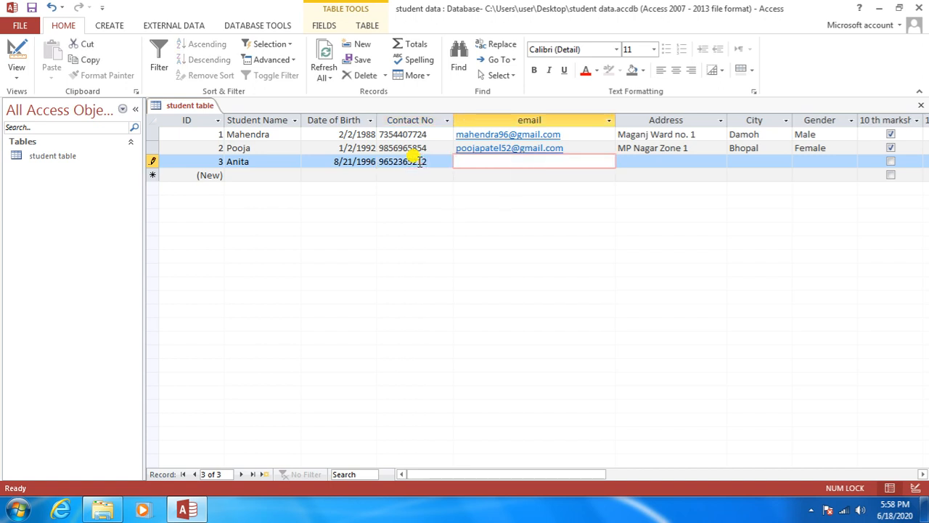
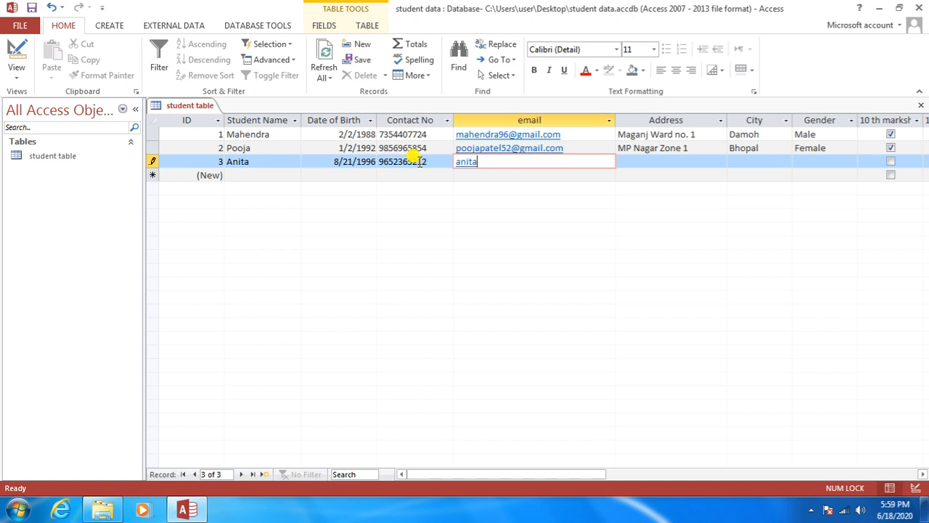
pyautogui.press('Tab')
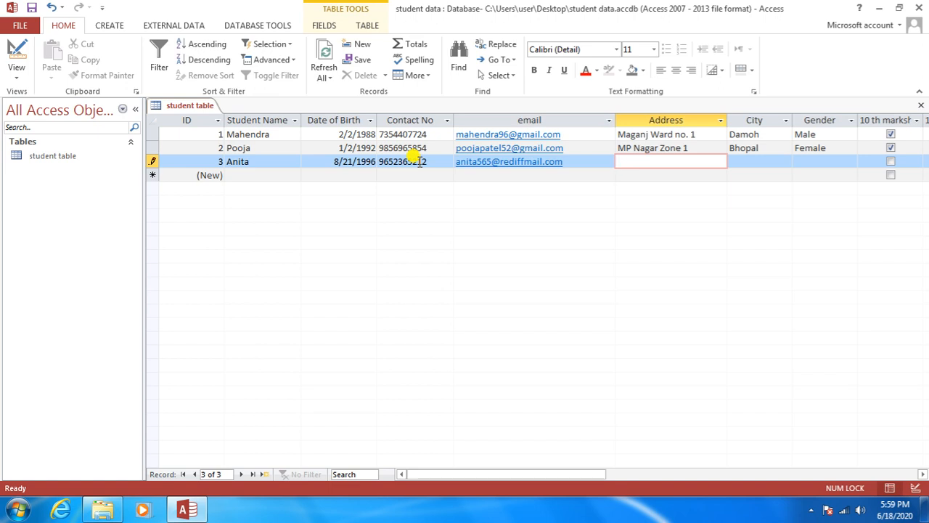
pyautogui.write('Naya Bazar')
pyautogui.press('Tab')
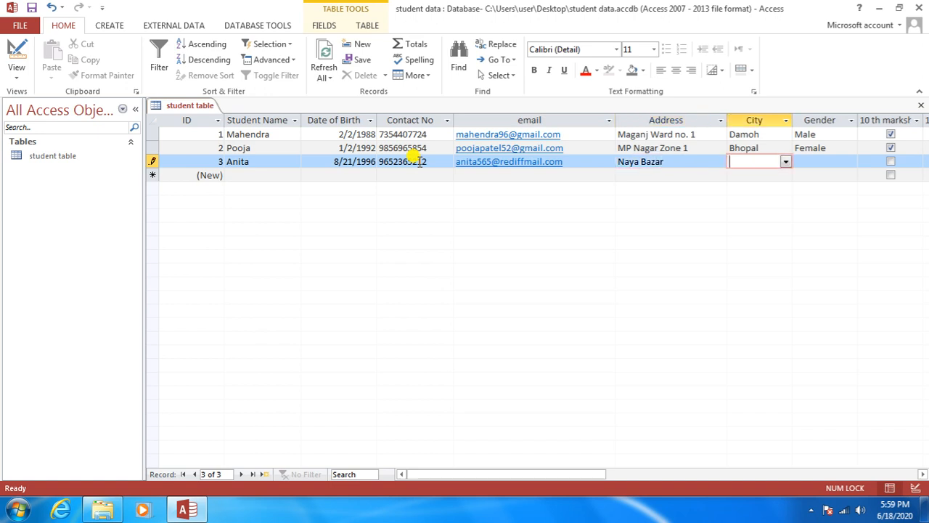
# Step: Choose Gwalior as the city and Female as the gender
pyautogui.click(785, 162)
pyautogui.click(762, 226)
pyautogui.moveTo(539, 474); pyautogui.dragTo(649, 472)
pyautogui.click(541, 161)
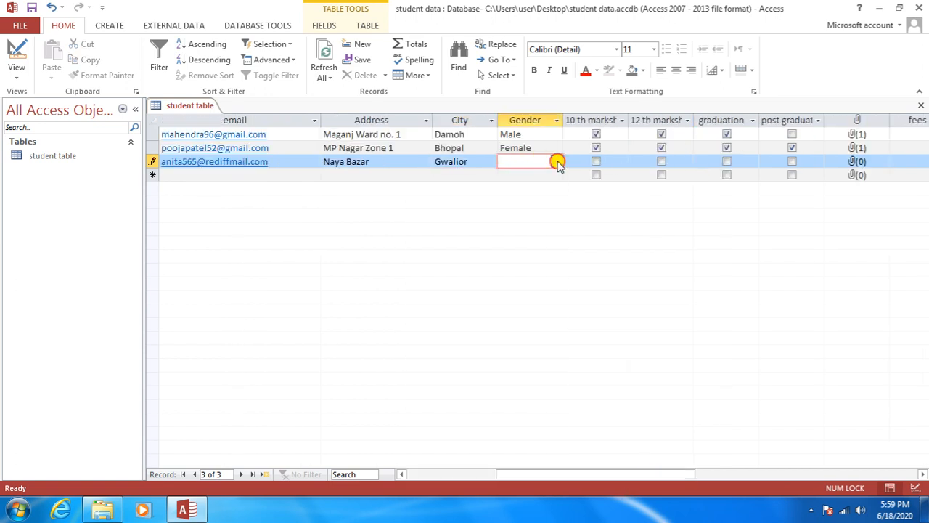
pyautogui.click(556, 161)
pyautogui.click(537, 188)
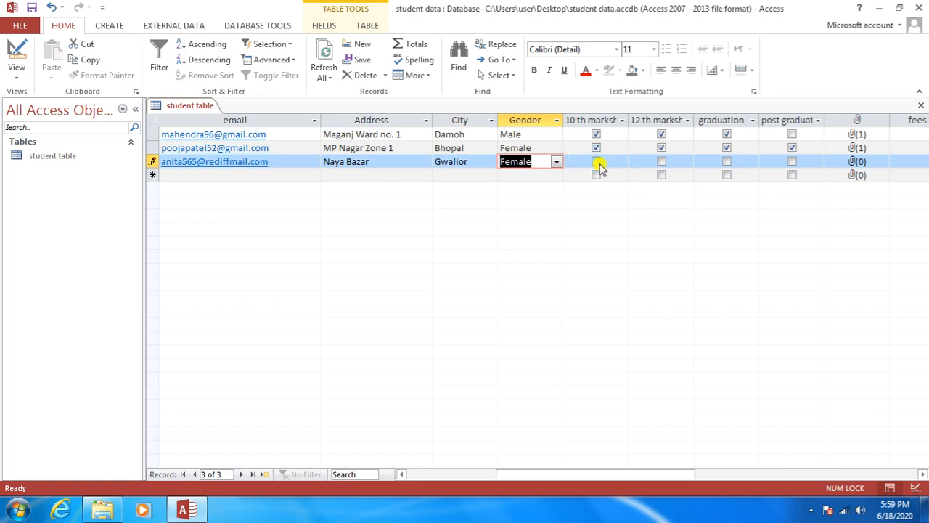
pyautogui.moveTo(623, 470); pyautogui.dragTo(639, 473)
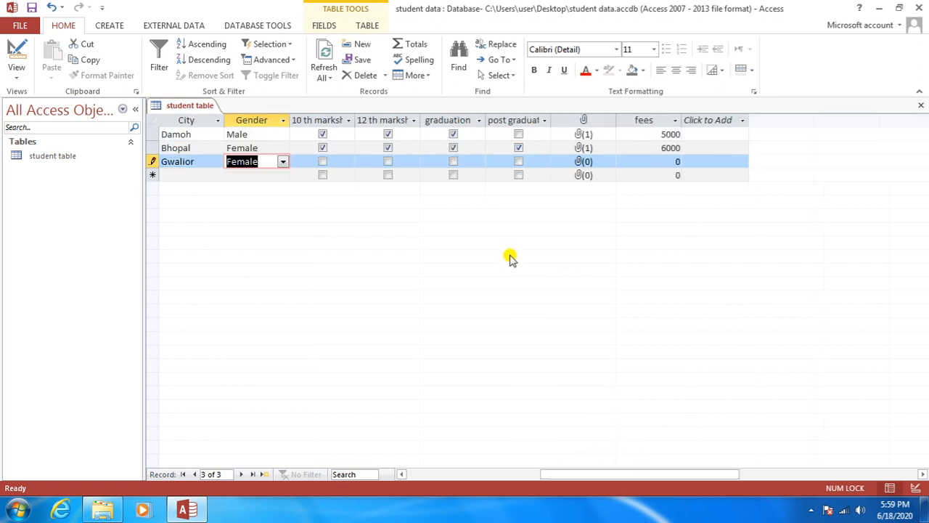
# Step: Tick the 10th, 12th, graduation and post graduation checkboxes
pyautogui.click(322, 162)
pyautogui.click(387, 161)
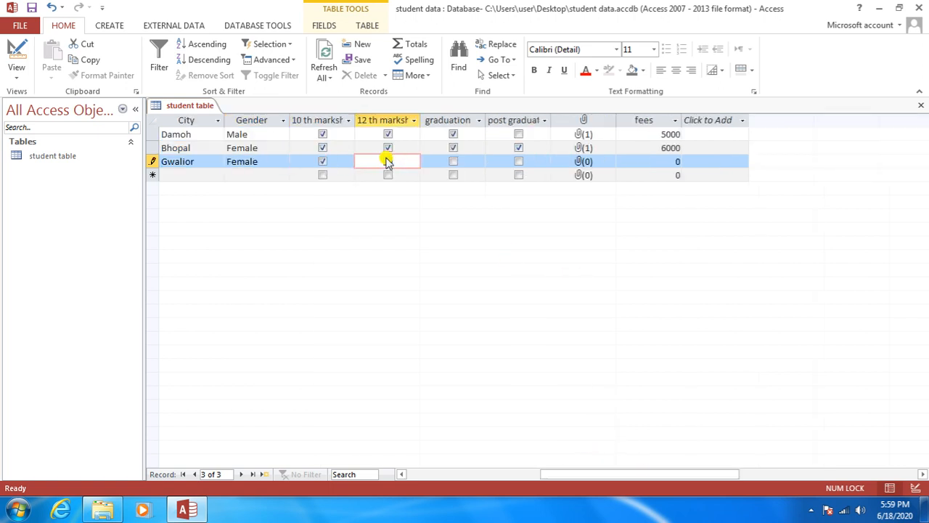
pyautogui.click(453, 161)
pyautogui.click(516, 161)
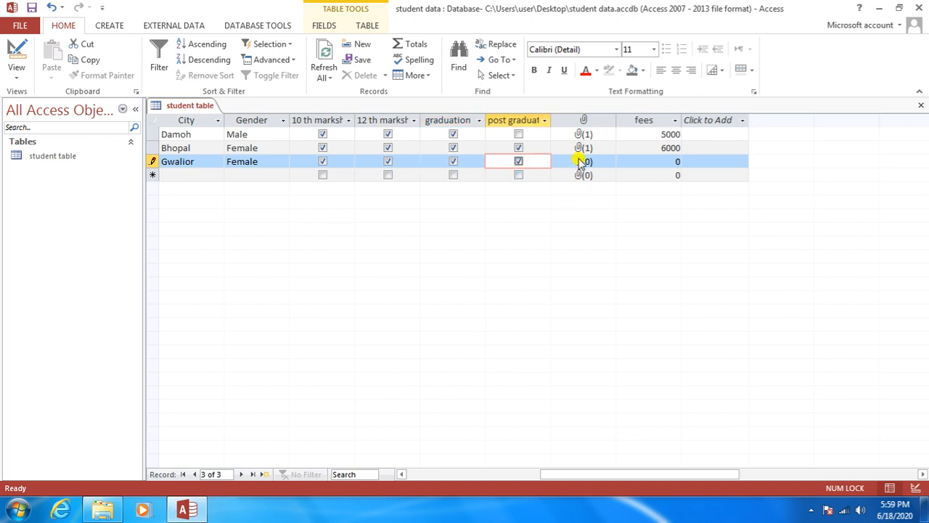
# Step: Attach the Chrysanthemum picture to the Gwalior student's attachment field
pyautogui.doubleClick(580, 162)
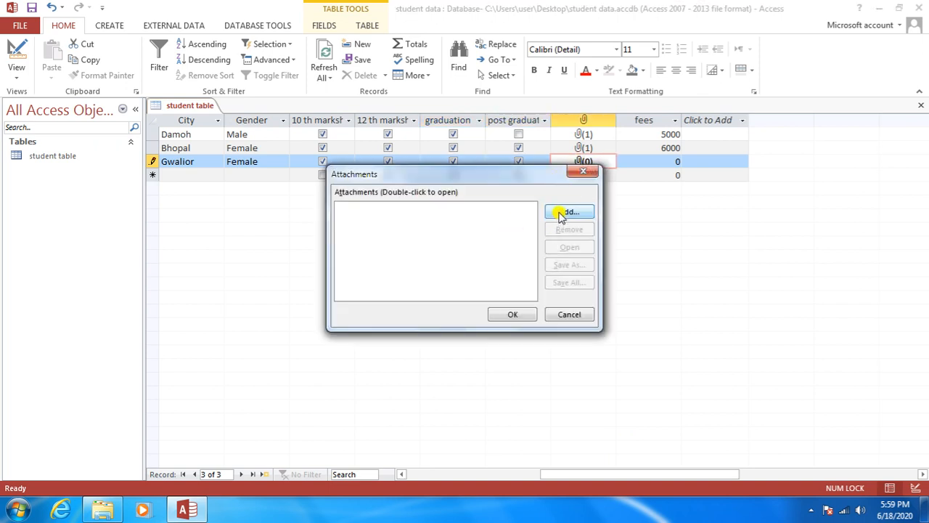
pyautogui.click(569, 212)
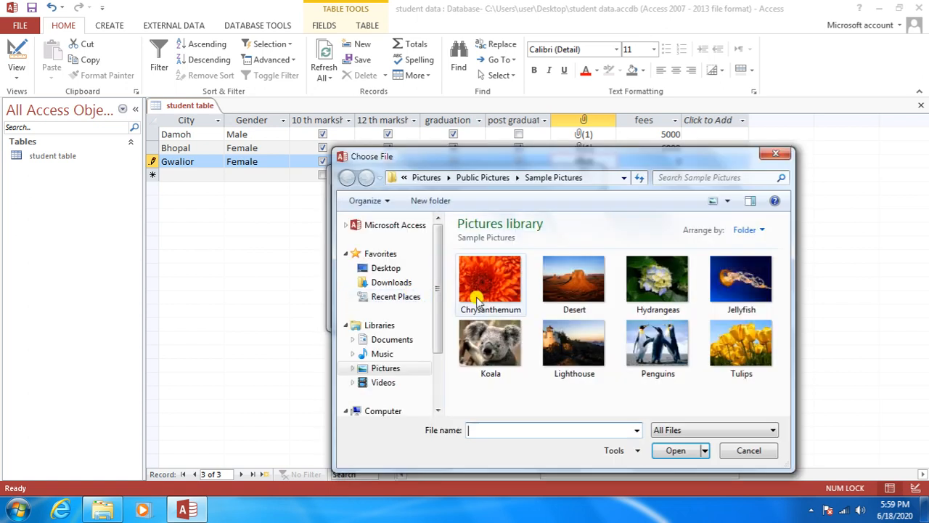
pyautogui.click(496, 282)
pyautogui.click(664, 450)
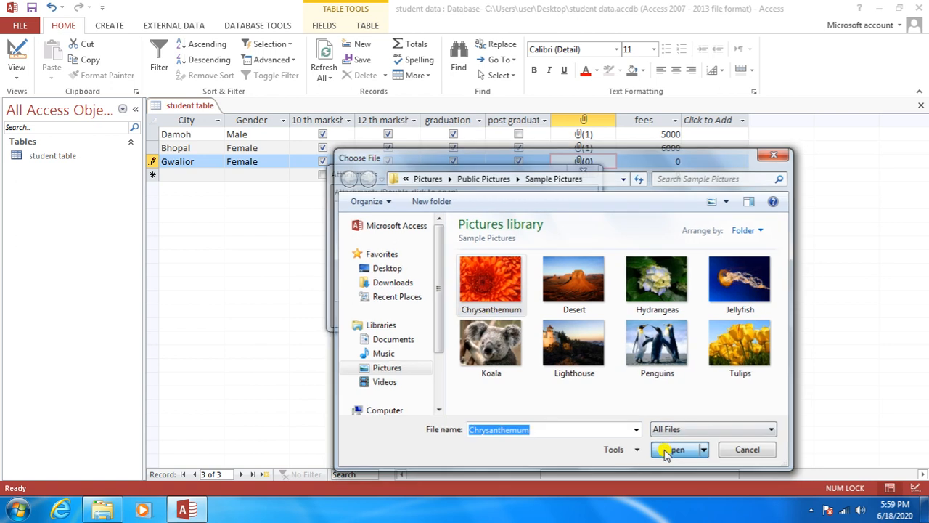
pyautogui.click(512, 315)
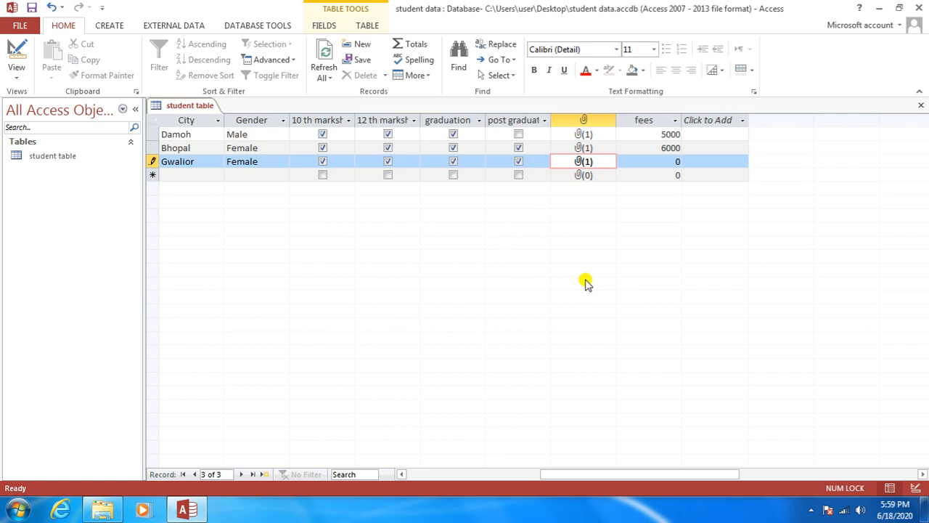
# Step: Set the Gwalior student's fees to 8000 and commit the record
pyautogui.press('Tab')
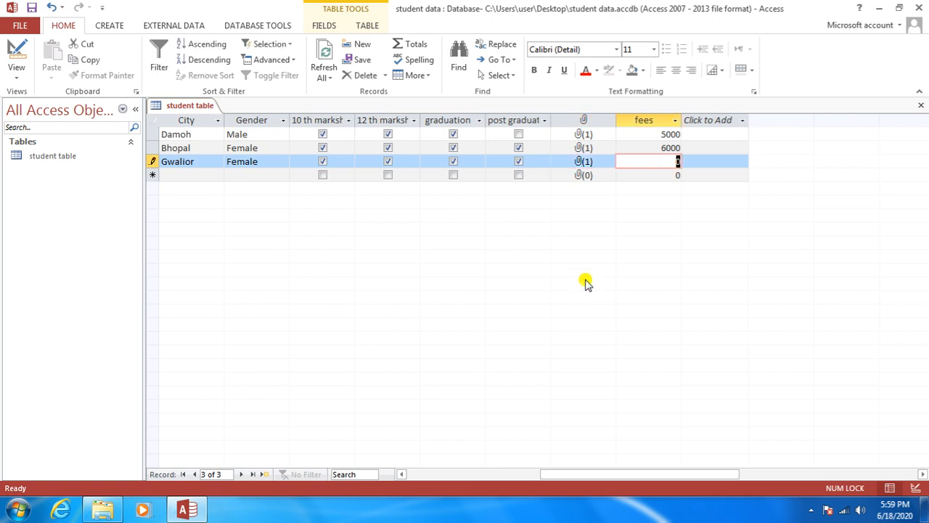
pyautogui.write('8000')
pyautogui.press('Tab')
pyautogui.press('Tab')
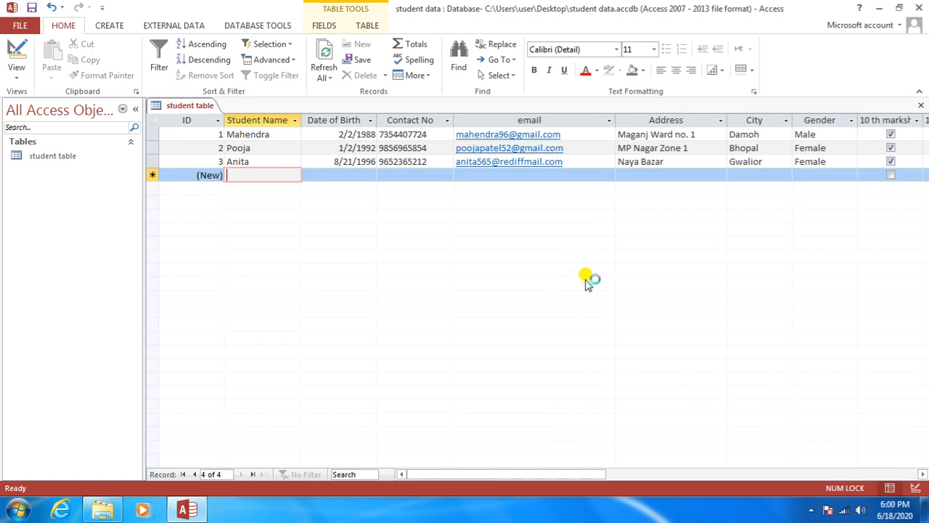
# Step: Enter the fourth student's name, birth date 25/5/2001, phone number, email and address
pyautogui.write('Ashu')
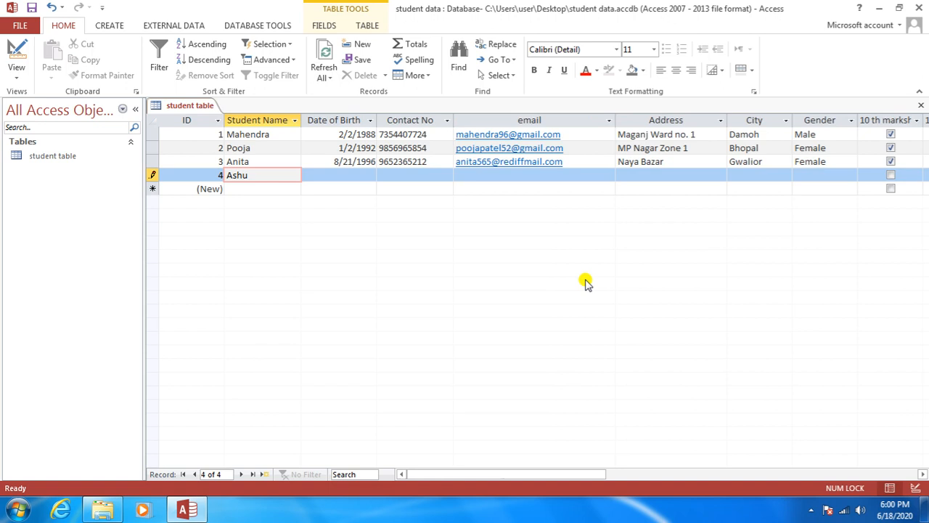
pyautogui.press('Tab')
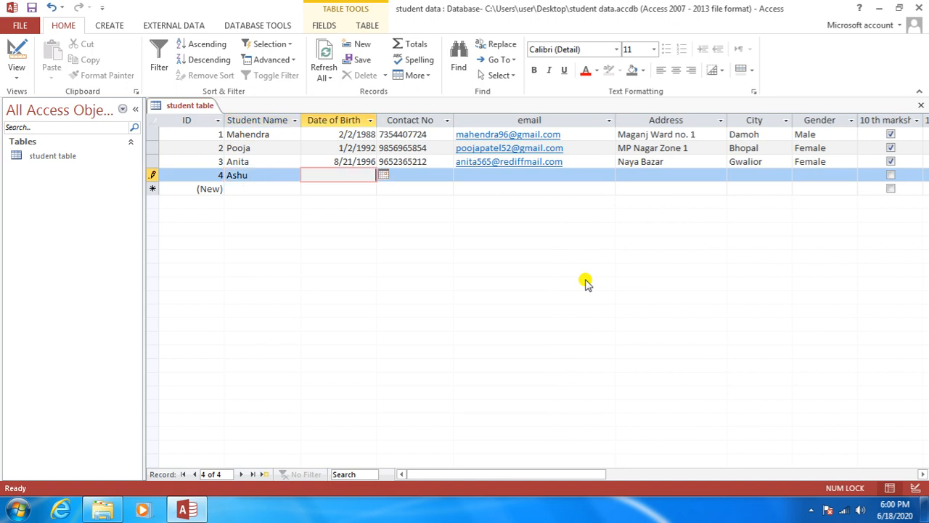
pyautogui.write('25/5/2001')
pyautogui.press('Tab')
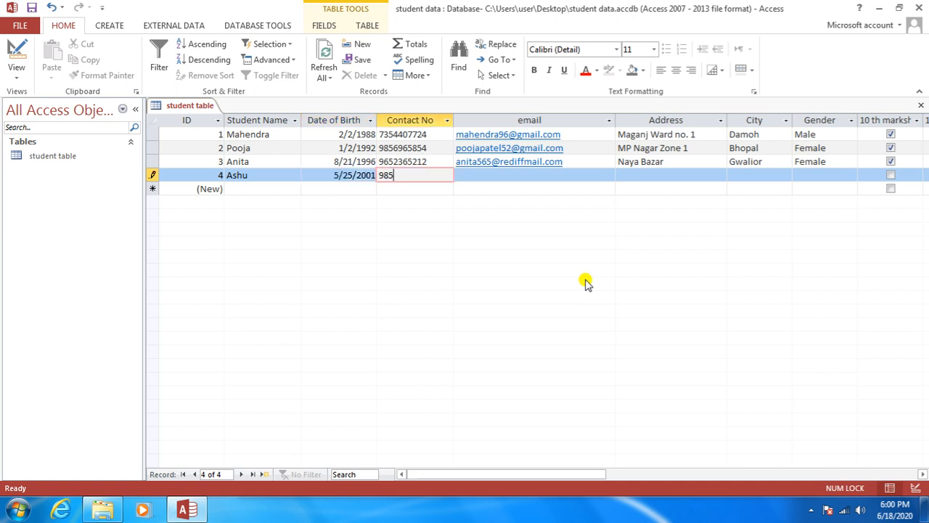
pyautogui.press('Tab')
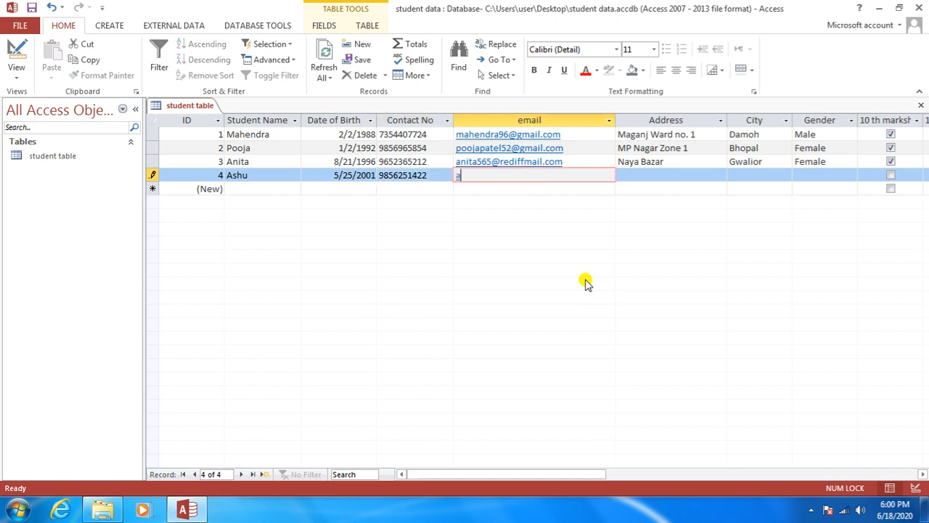
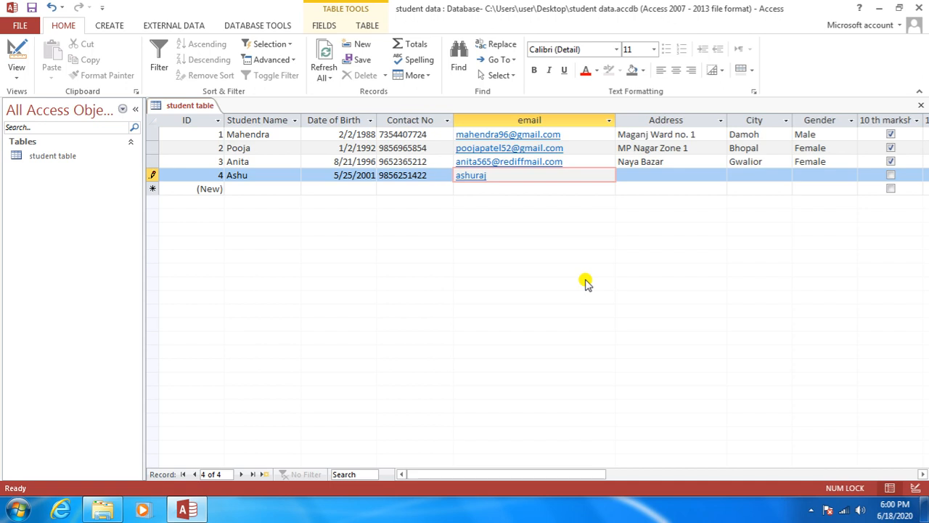
pyautogui.press('Tab')
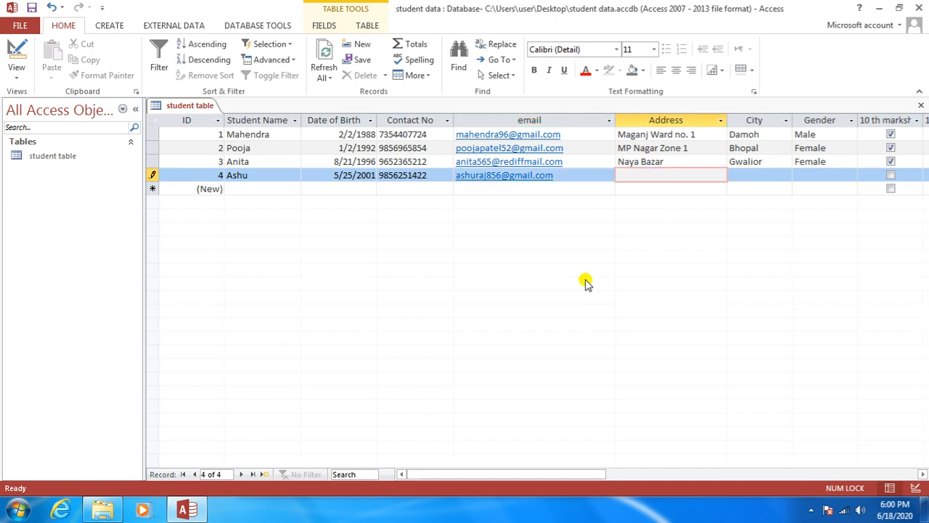
pyautogui.write('Vijay Nagar')
pyautogui.press('Tab')
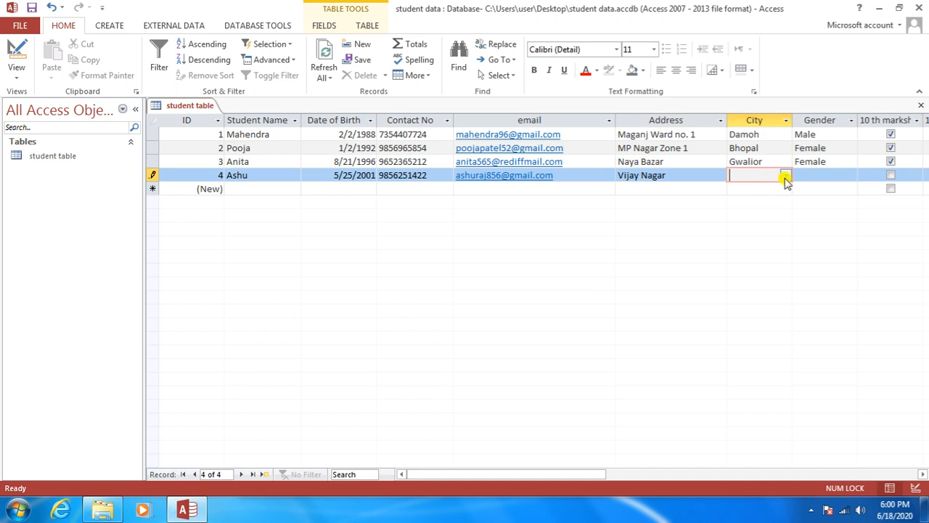
# Step: Choose Sagar as the city and Male as the gender
pyautogui.click(786, 176)
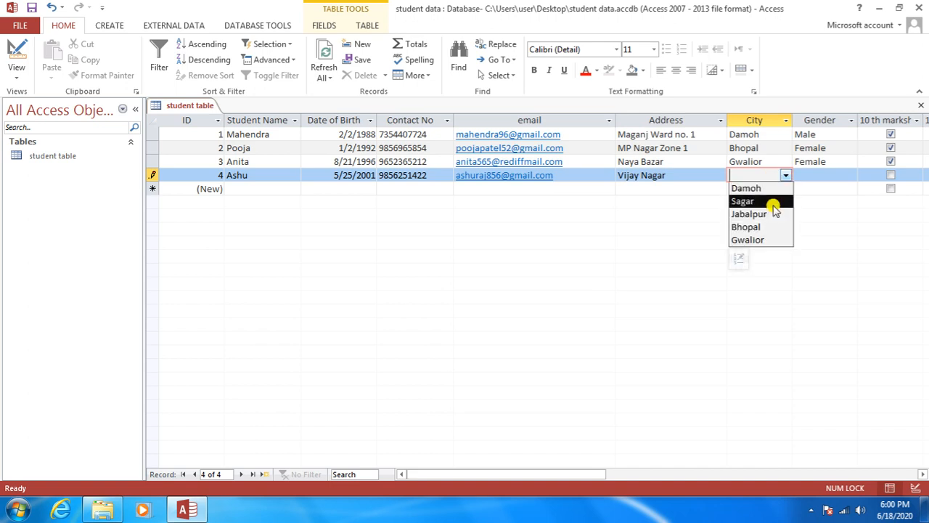
pyautogui.click(774, 203)
pyautogui.click(807, 176)
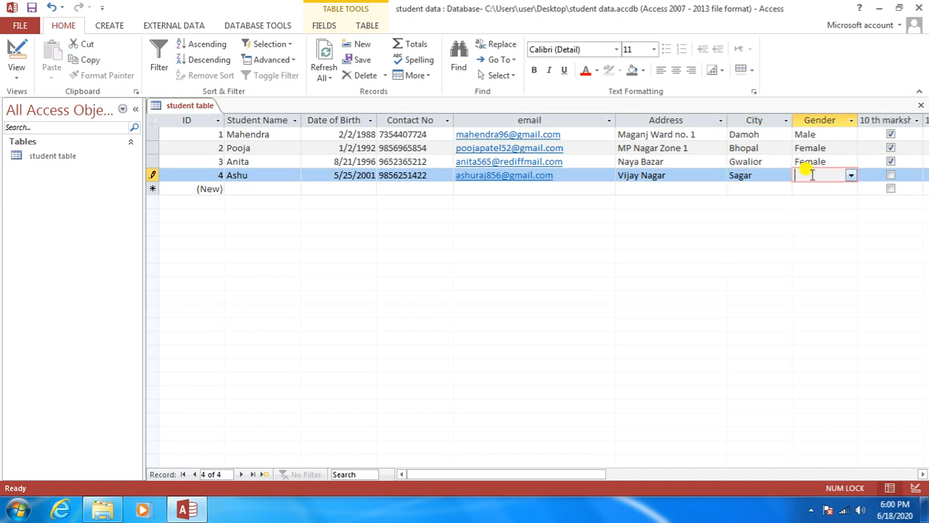
pyautogui.click(850, 175)
pyautogui.click(814, 187)
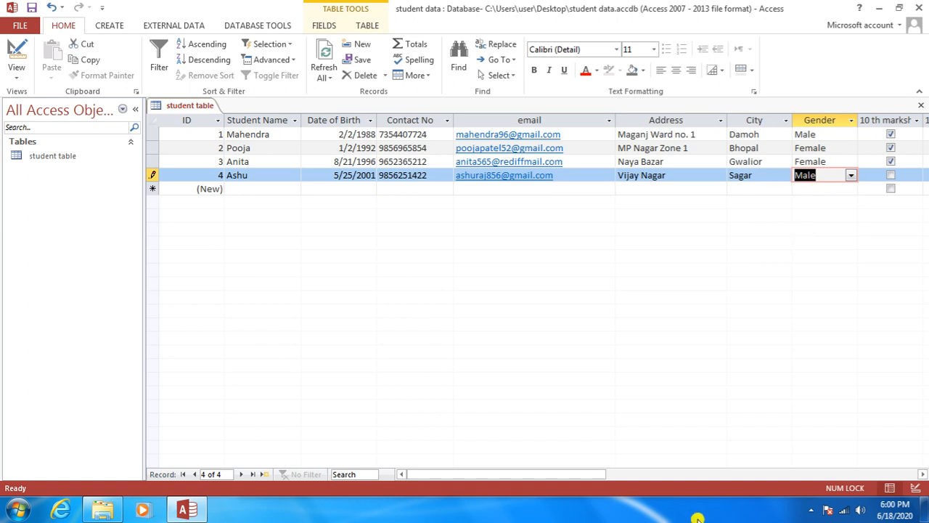
pyautogui.moveTo(558, 478); pyautogui.dragTo(622, 473)
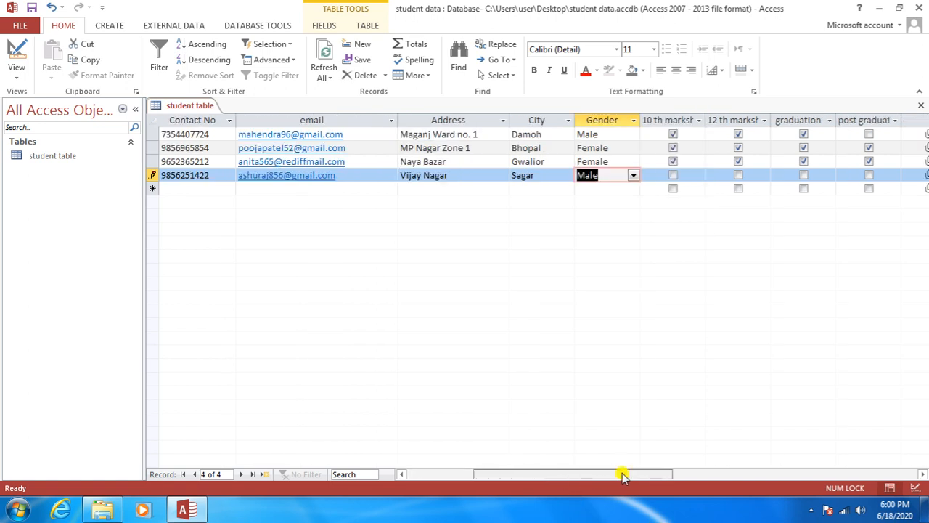
# Step: Tick all four qualification checkboxes for the fourth student
pyautogui.click(673, 176)
pyautogui.click(738, 175)
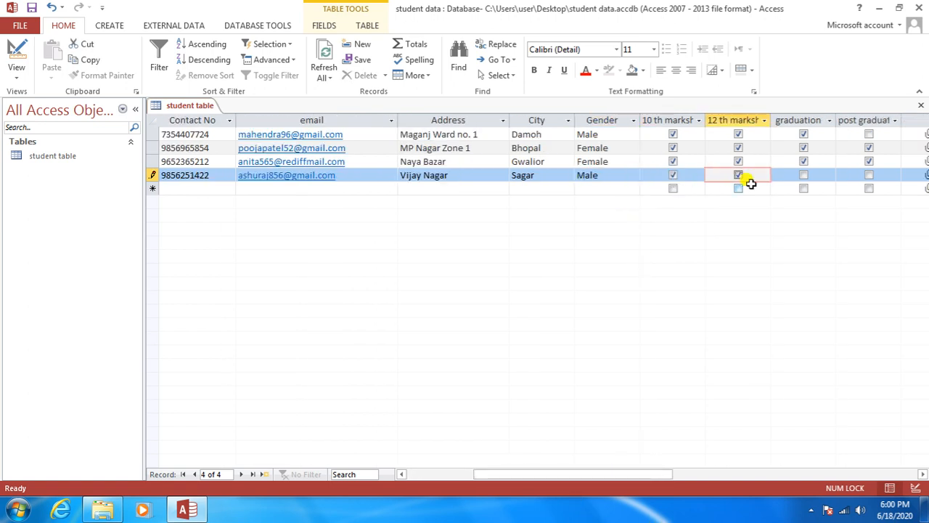
pyautogui.click(802, 176)
pyautogui.click(869, 175)
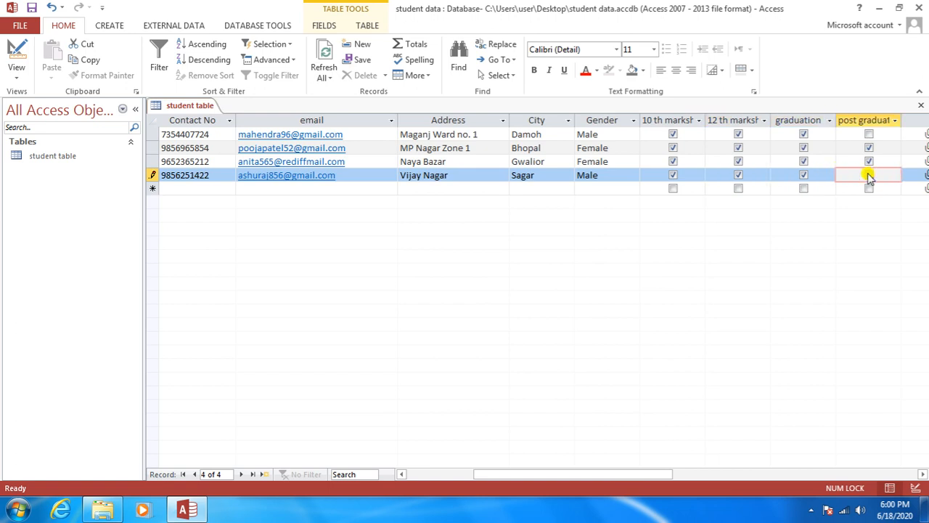
pyautogui.moveTo(559, 474); pyautogui.dragTo(629, 475)
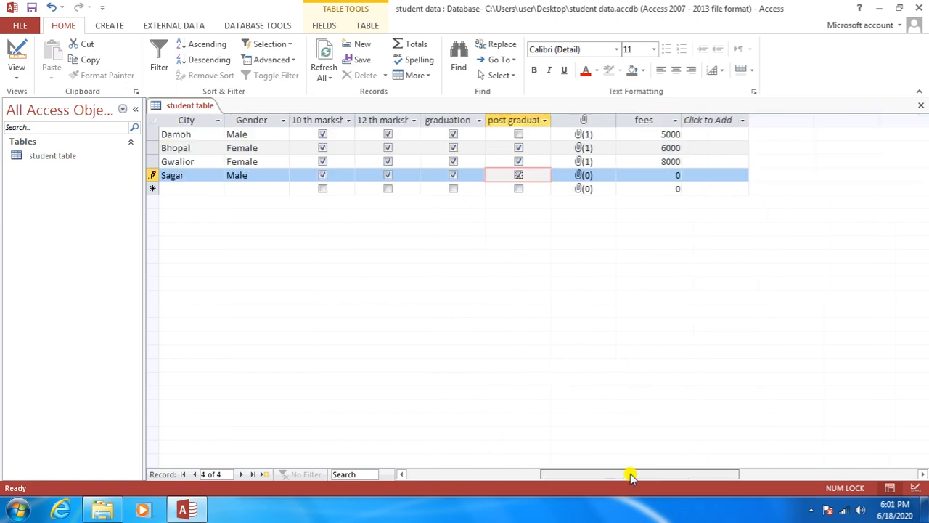
# Step: Attach Lighthouse.jpg to the fourth student's attachment field
pyautogui.doubleClick(584, 174)
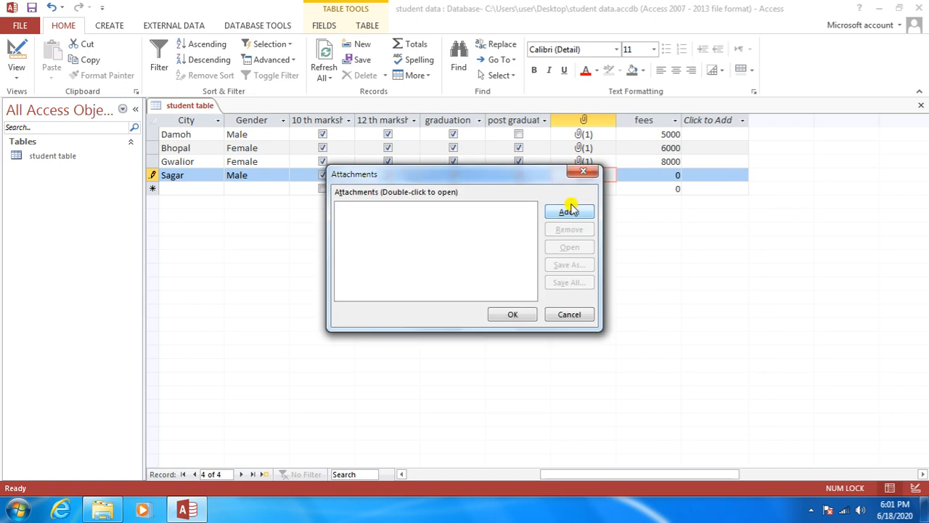
pyautogui.click(569, 212)
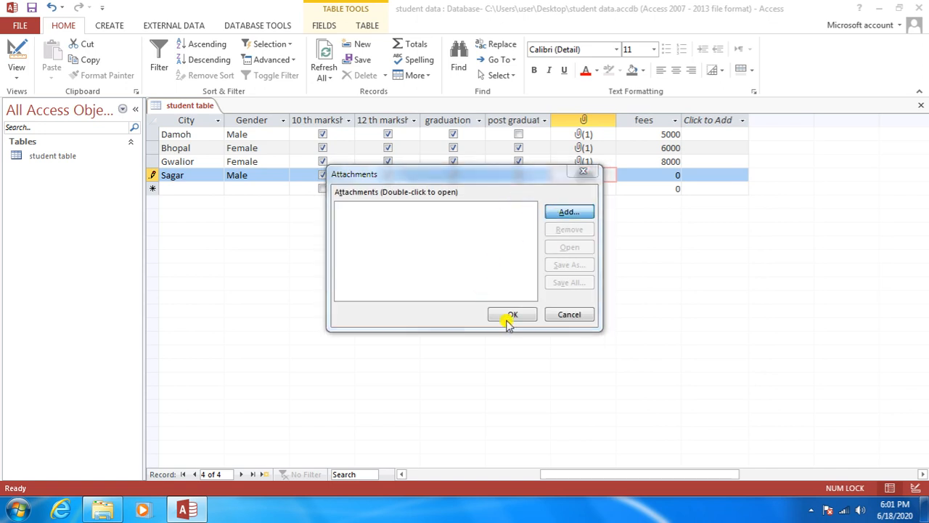
pyautogui.click(555, 372)
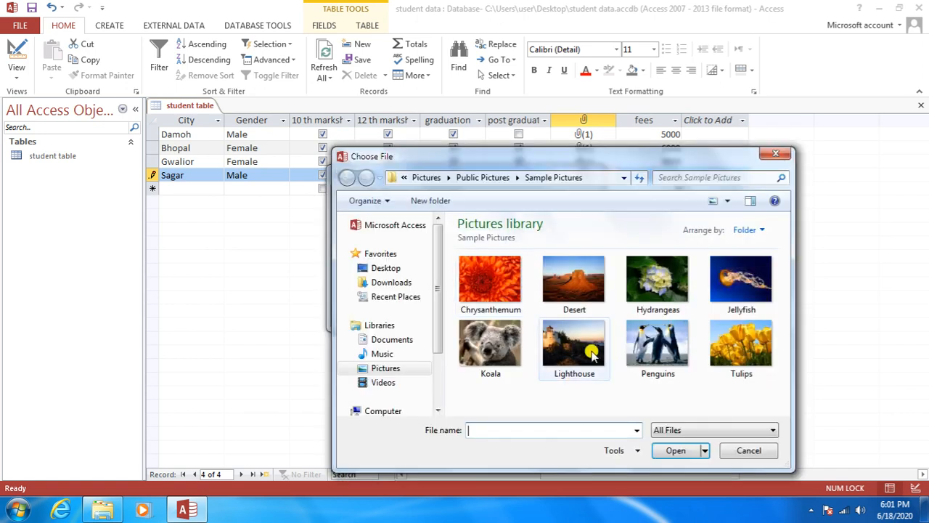
pyautogui.click(676, 450)
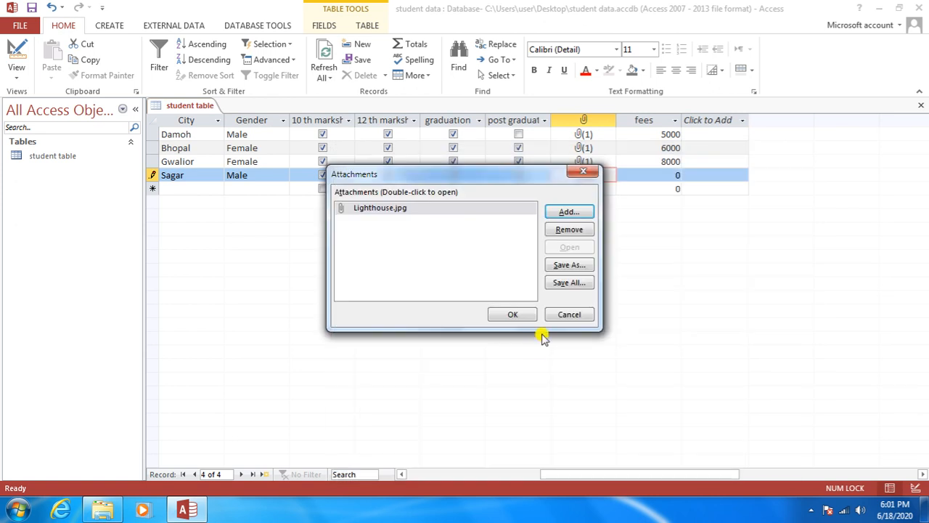
pyautogui.click(520, 319)
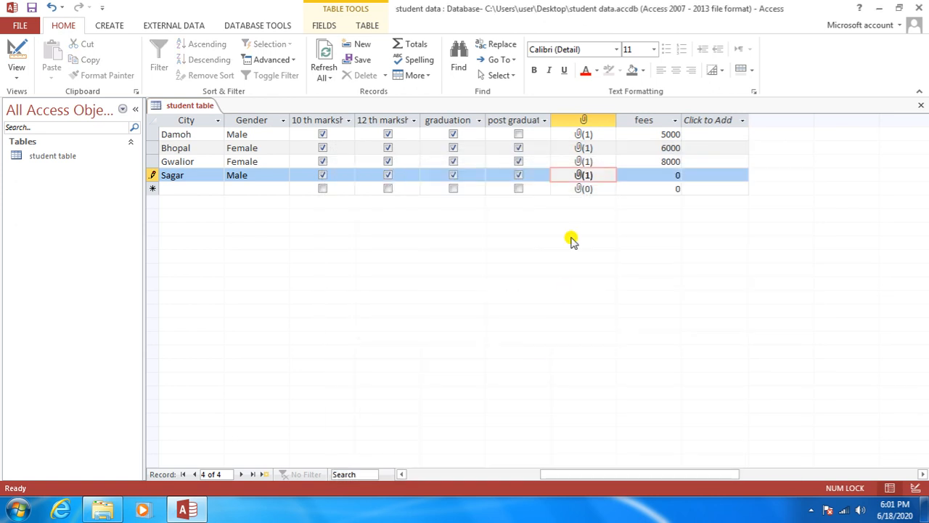
# Step: Set the fourth student's fees to 3000 and save the record
pyautogui.press('Tab')
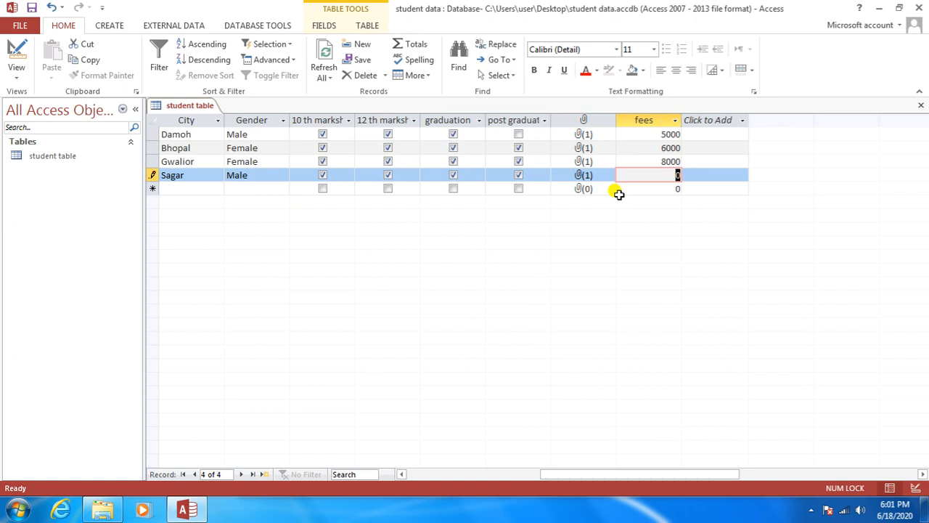
pyautogui.write('3000')
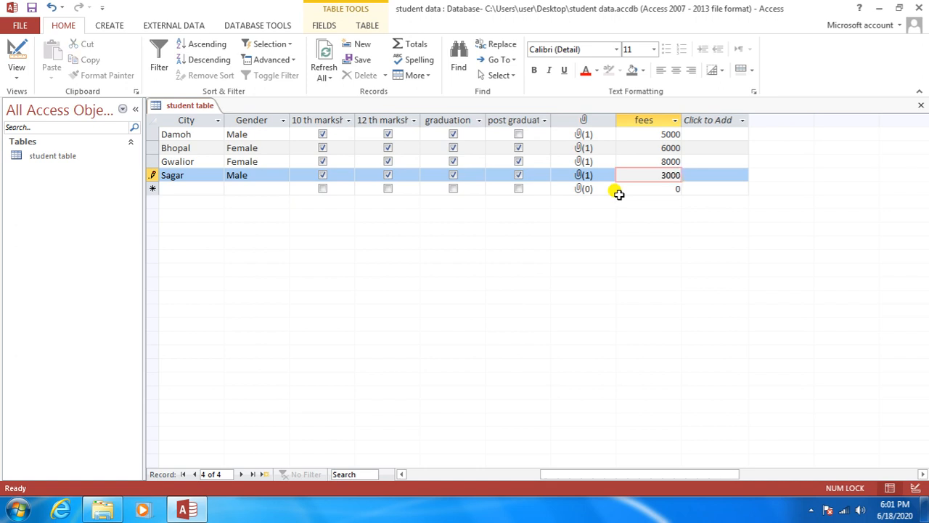
pyautogui.press('Tab')
pyautogui.press('Tab')
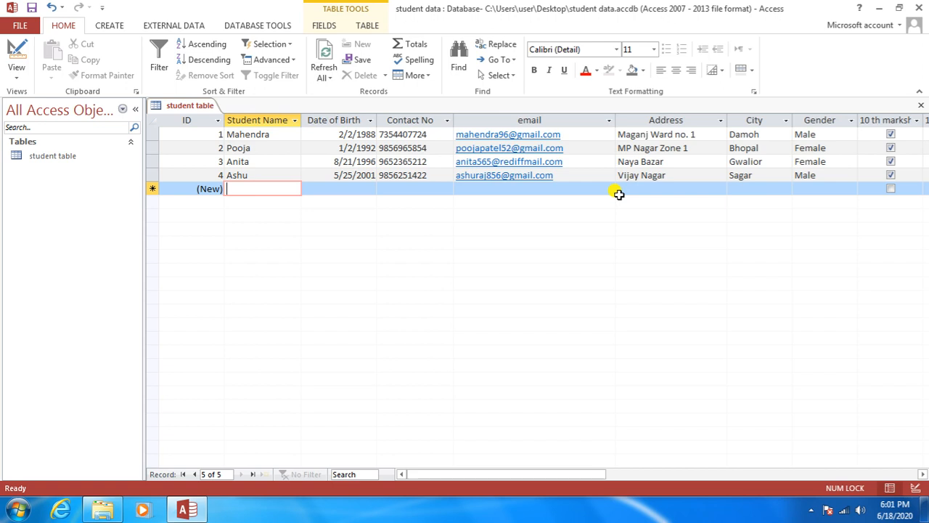
# Step: Enter the fifth student's name, birth date 6/02/1993, phone number, email and address
pyautogui.write('Sachin')
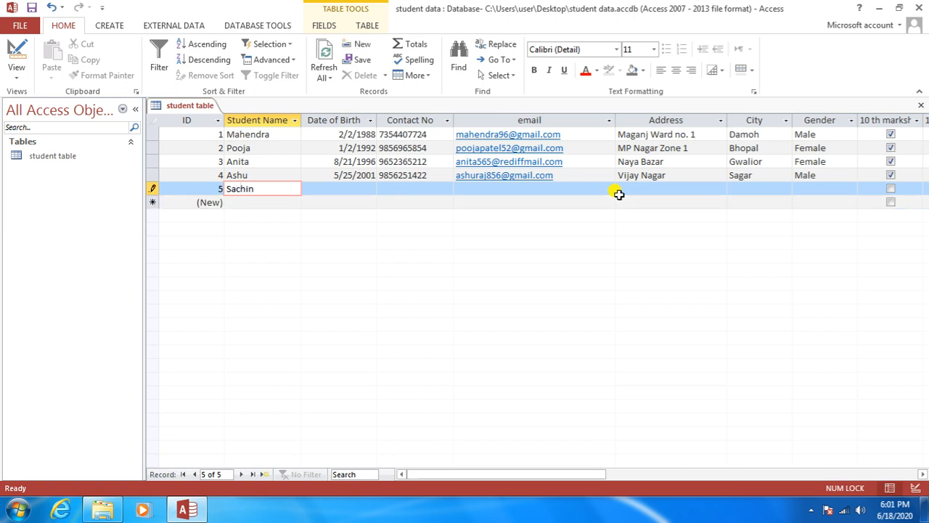
pyautogui.press('Tab')
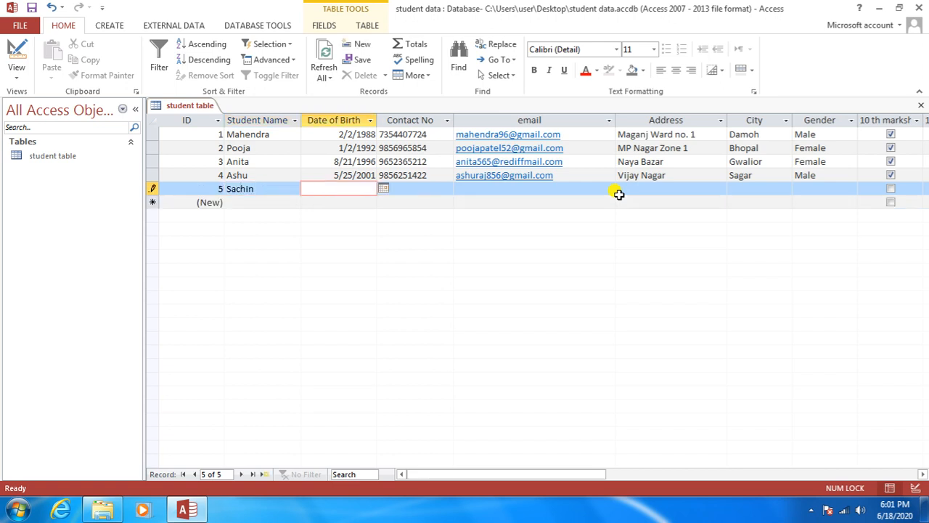
pyautogui.write('6/02/1993')
pyautogui.press('Tab')
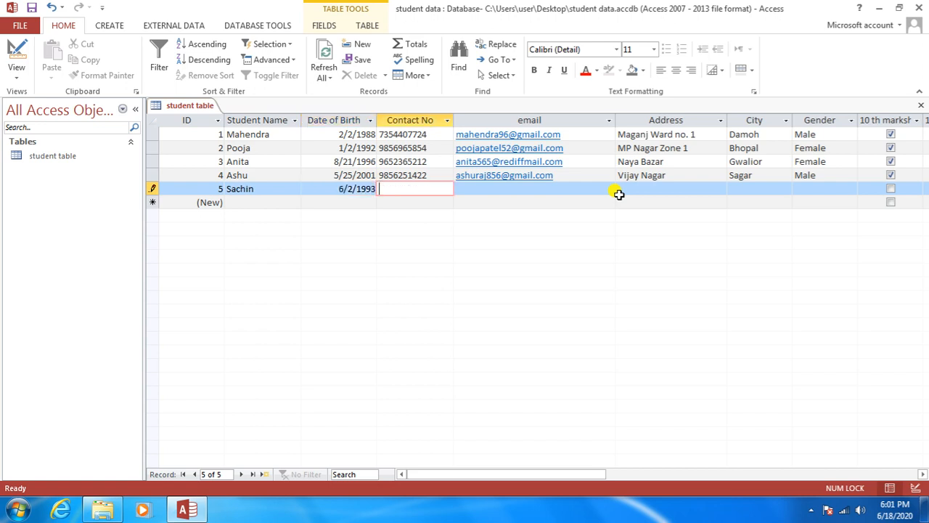
pyautogui.press('Tab')
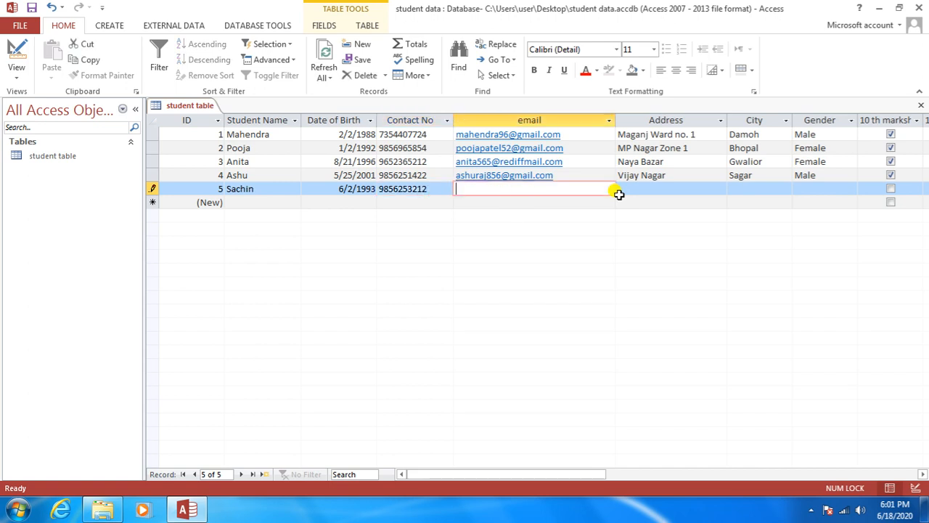
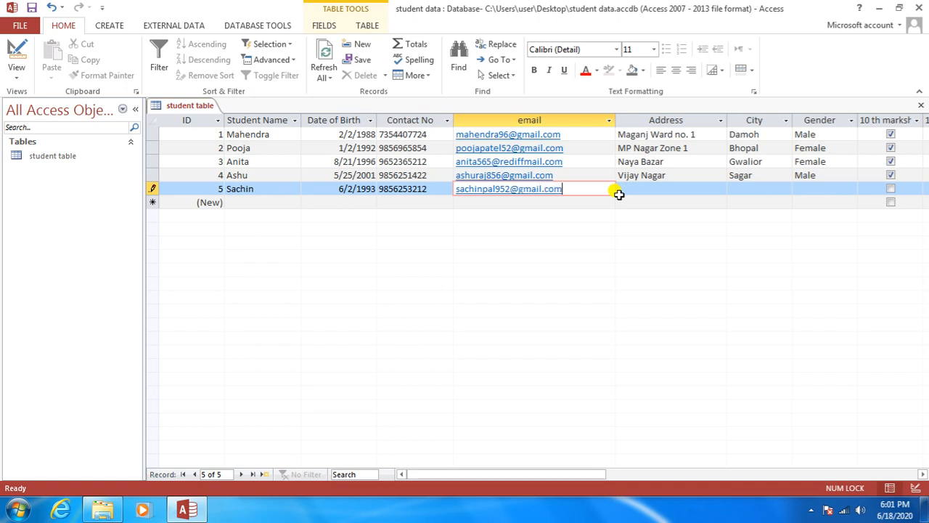
pyautogui.press('Tab')
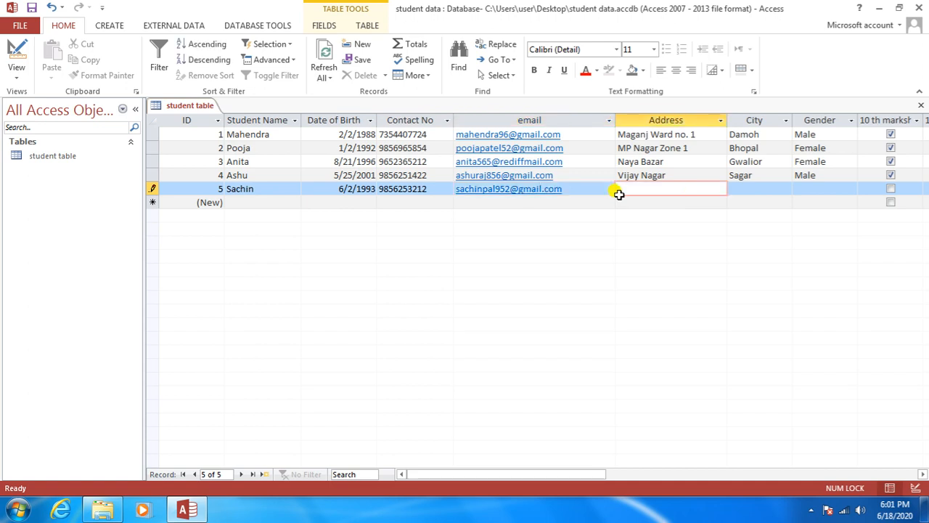
pyautogui.write('Housing Board')
pyautogui.press('Tab')
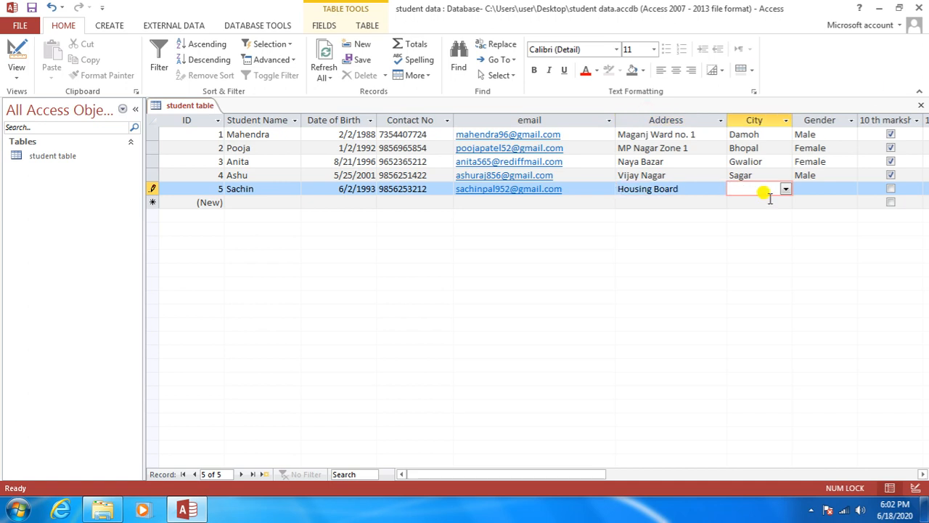
# Step: Choose Jabalpur as the city and enter M for Male gender
pyautogui.click(784, 190)
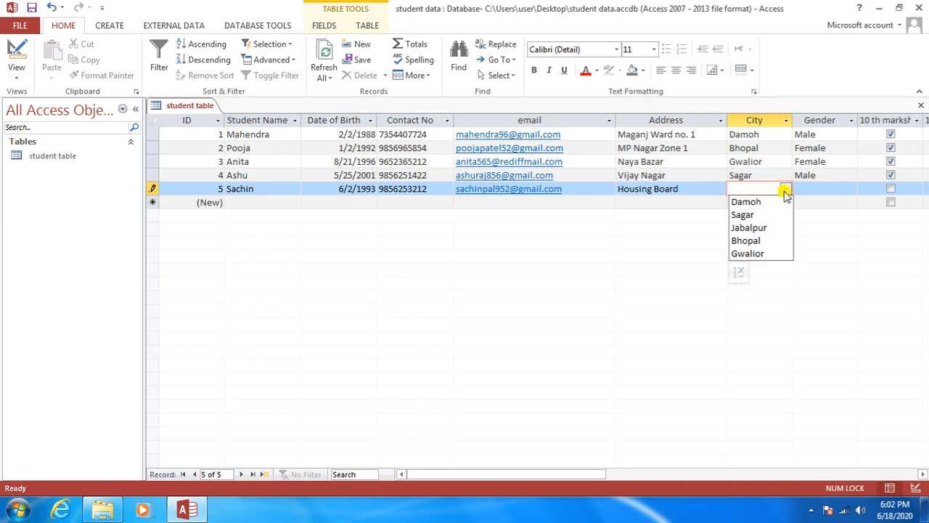
pyautogui.click(759, 229)
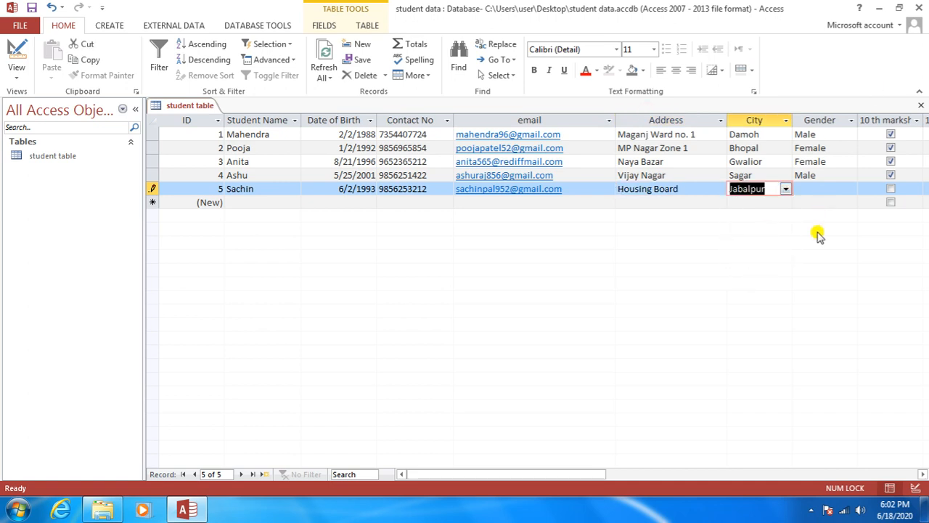
pyautogui.press('Tab')
pyautogui.write('M')
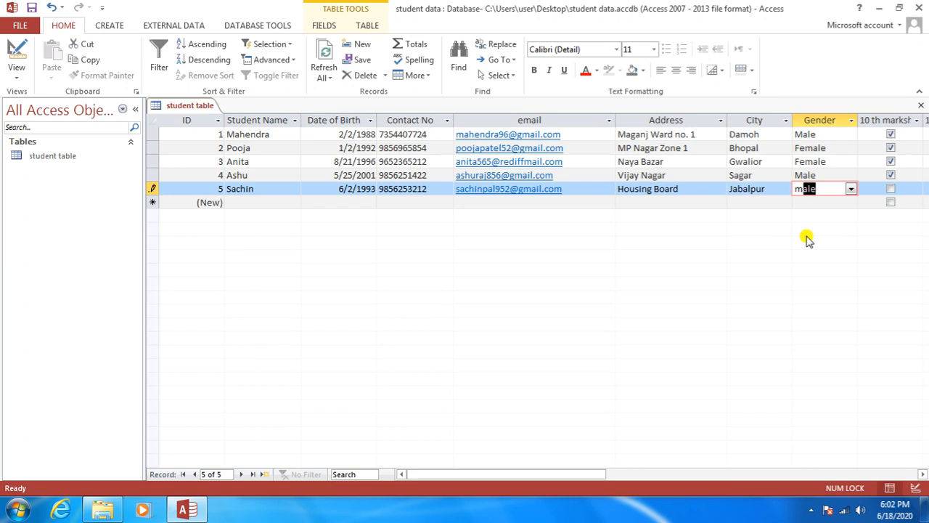
pyautogui.press('Tab')
pyautogui.moveTo(576, 475); pyautogui.dragTo(643, 475)
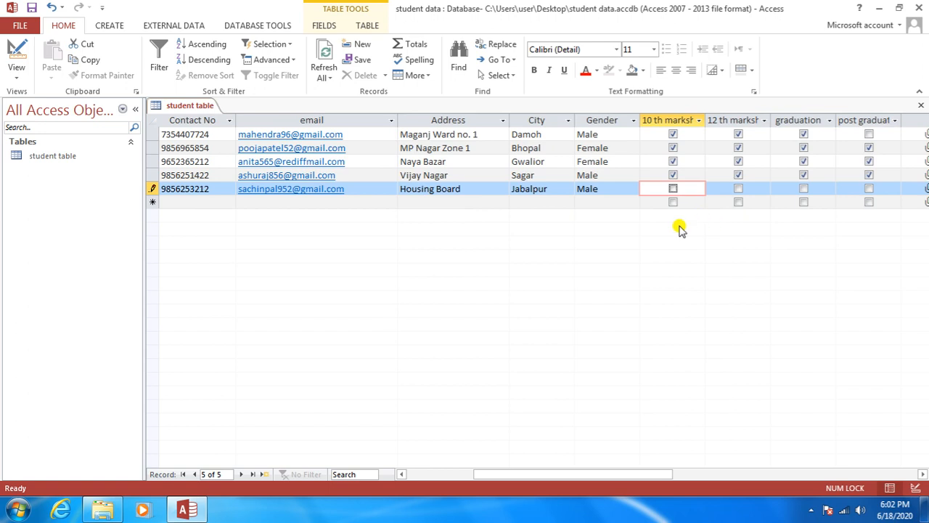
# Step: Tick the 10th, 12th, graduation and post graduation checkboxes for the fifth student
pyautogui.click(673, 189)
pyautogui.click(739, 190)
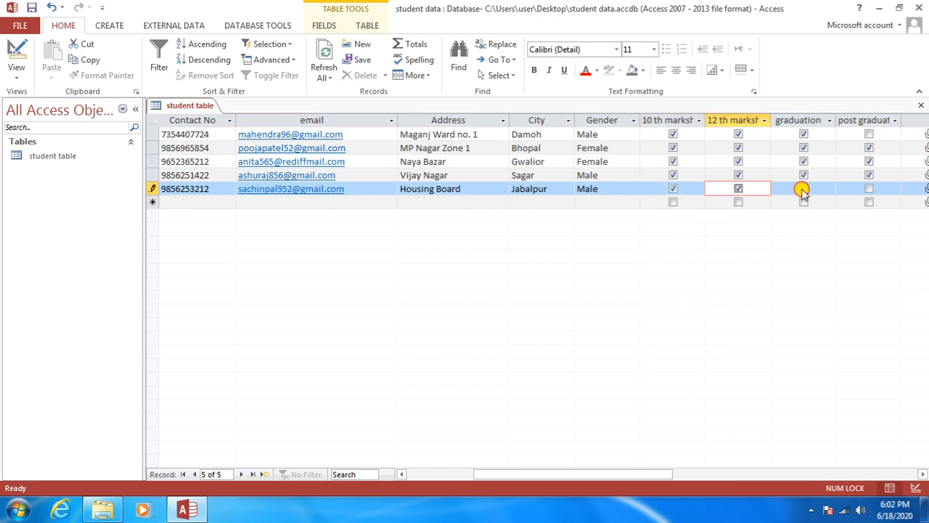
pyautogui.click(803, 189)
pyautogui.moveTo(543, 473); pyautogui.dragTo(622, 466)
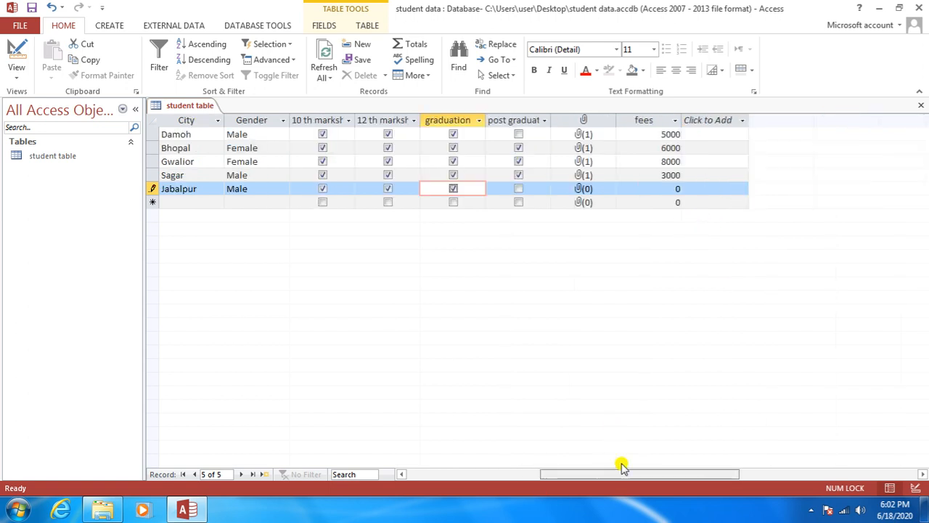
pyautogui.click(518, 188)
# Step: Attach the Tulips picture to the Jabalpur student's attachment field
pyautogui.doubleClick(583, 188)
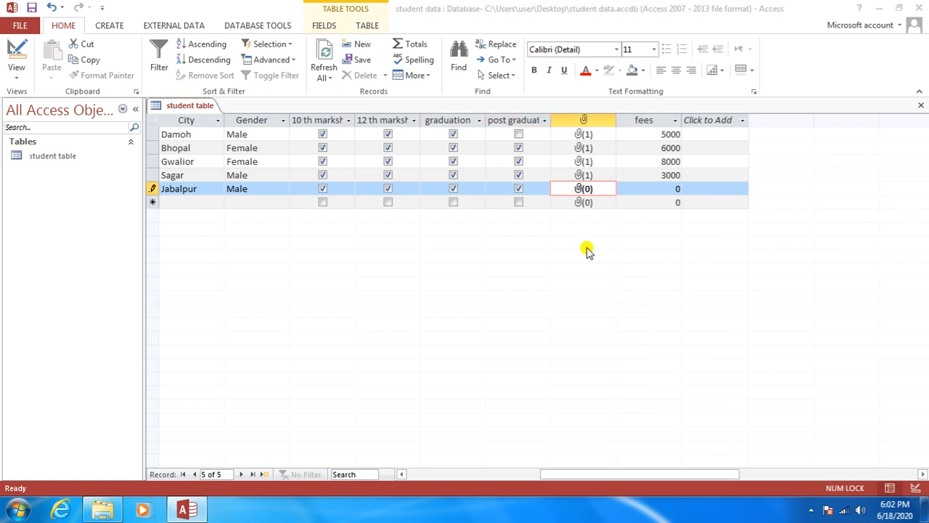
pyautogui.click(569, 212)
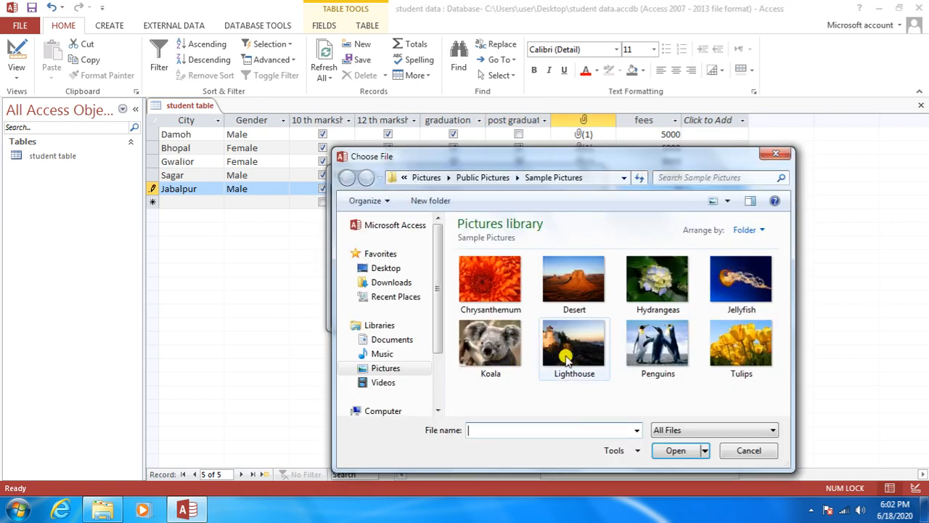
pyautogui.click(729, 356)
pyautogui.click(676, 460)
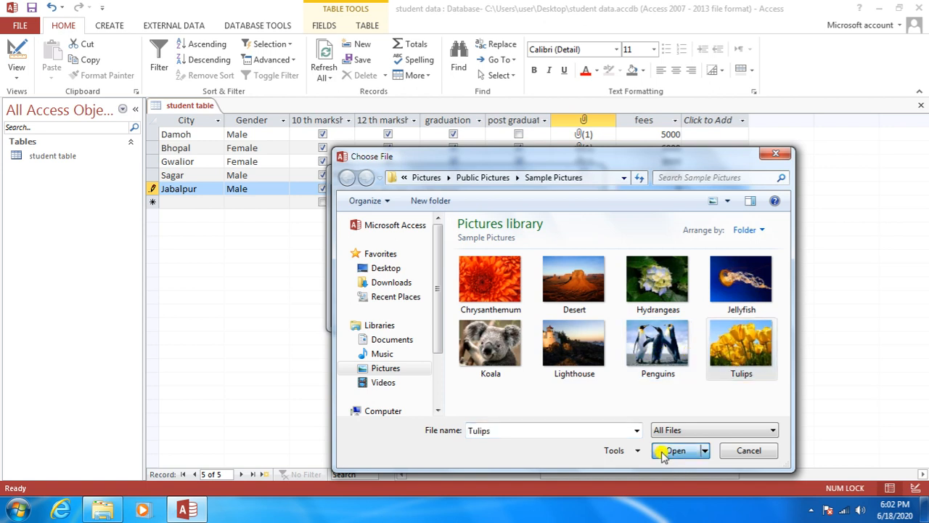
pyautogui.click(511, 315)
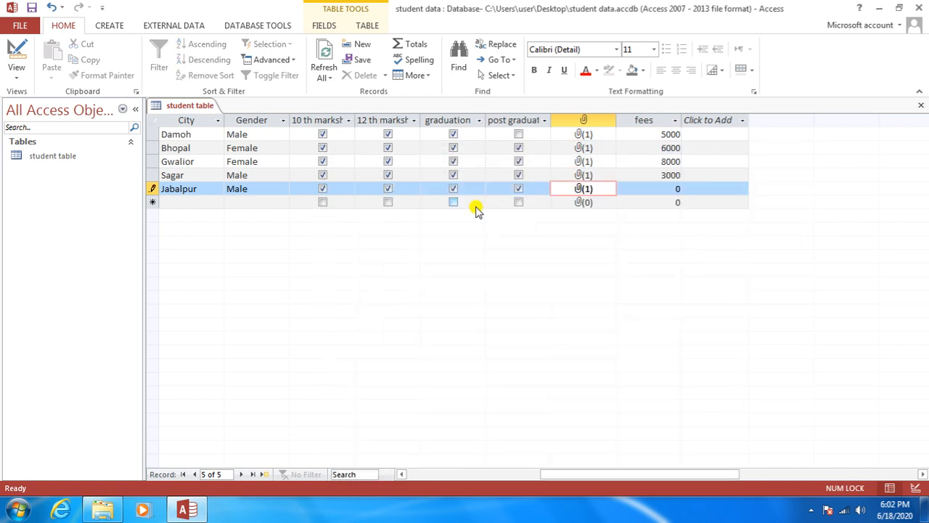
# Step: Set the Jabalpur student's fees to 5000 and commit the record
pyautogui.click(657, 190)
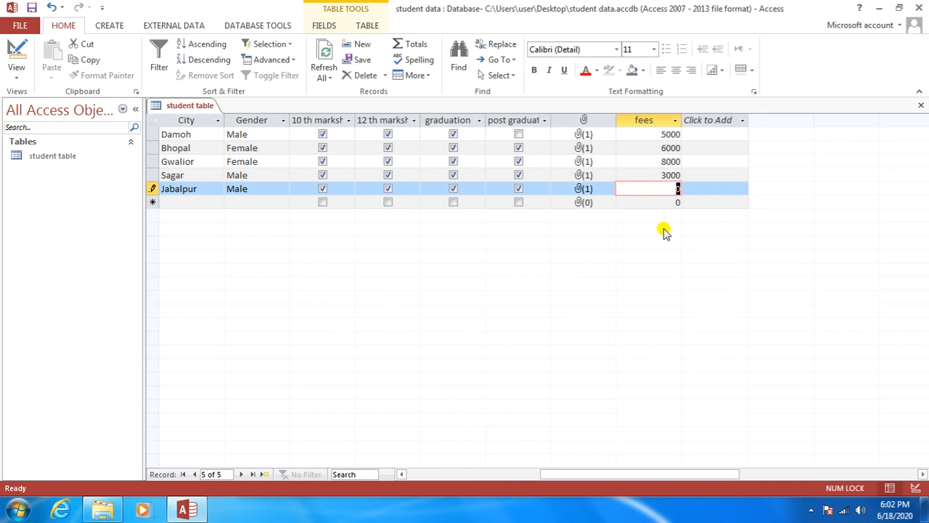
pyautogui.write('000')
pyautogui.press('Tab')
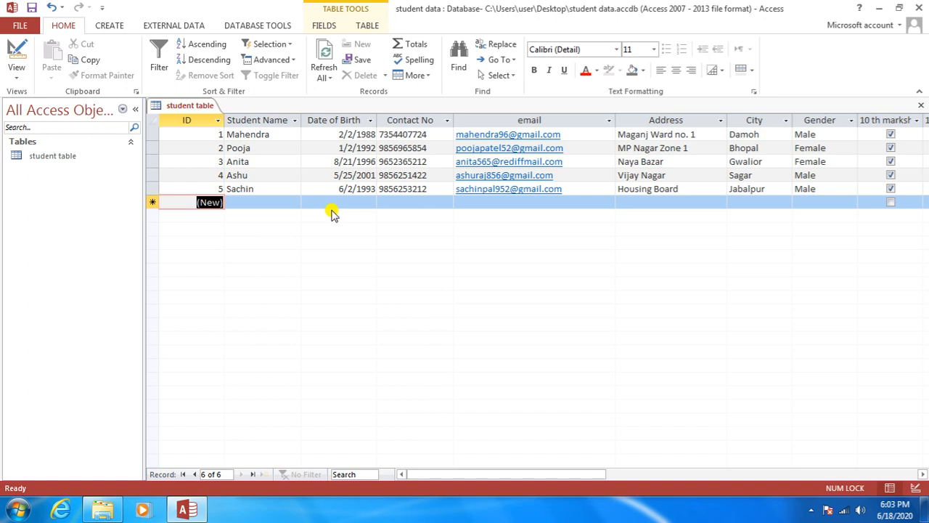
# Step: Save the student table from its tab menu, then close the datasheet
pyautogui.rightClick(187, 108)
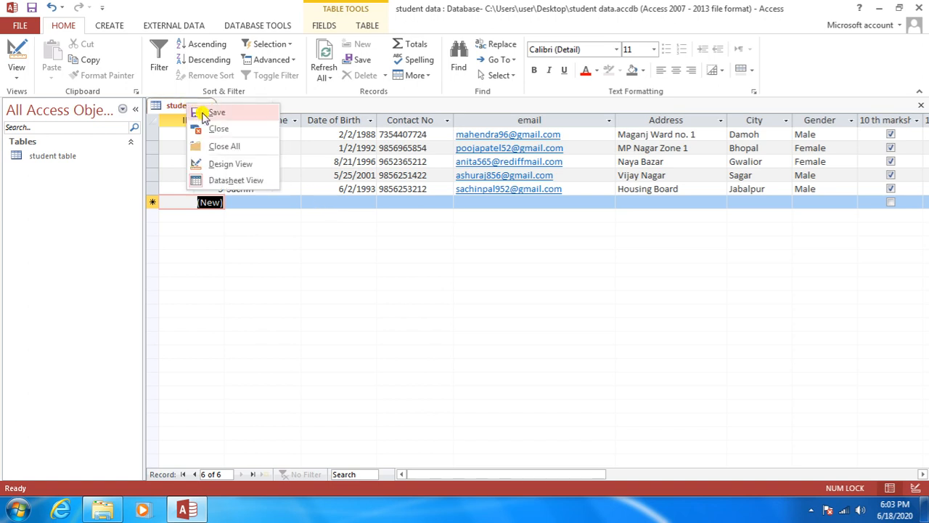
pyautogui.click(203, 113)
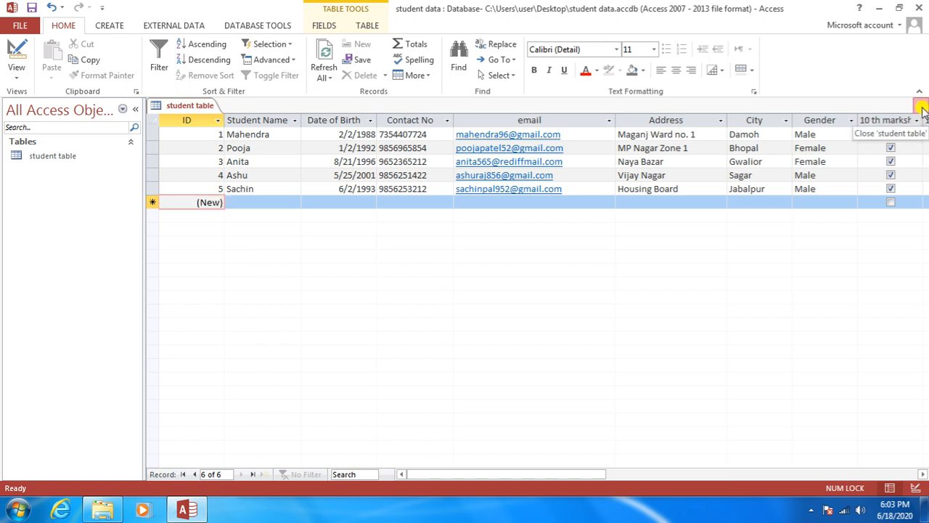
pyautogui.click(921, 109)
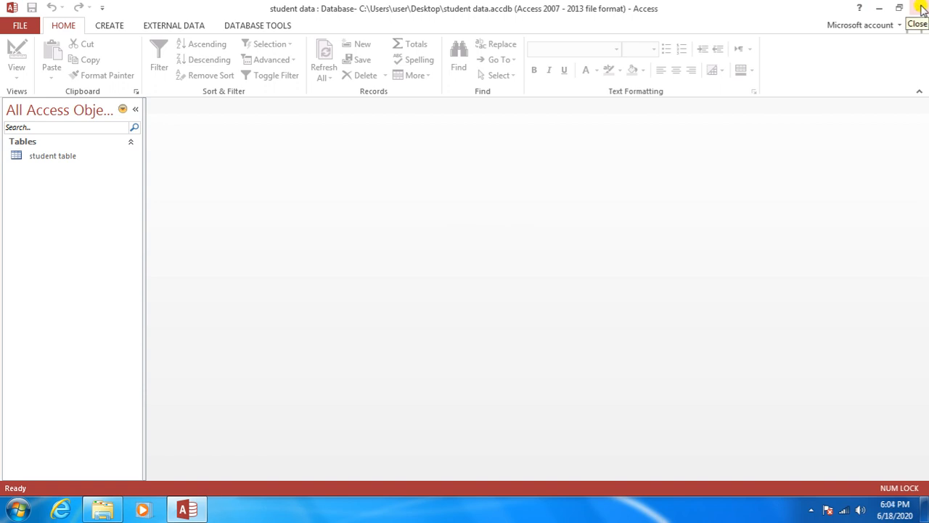
# Step: Exit Access, minimize the Microsoft Office 2013 folder, and reopen student data from the desktop
pyautogui.click(921, 7)
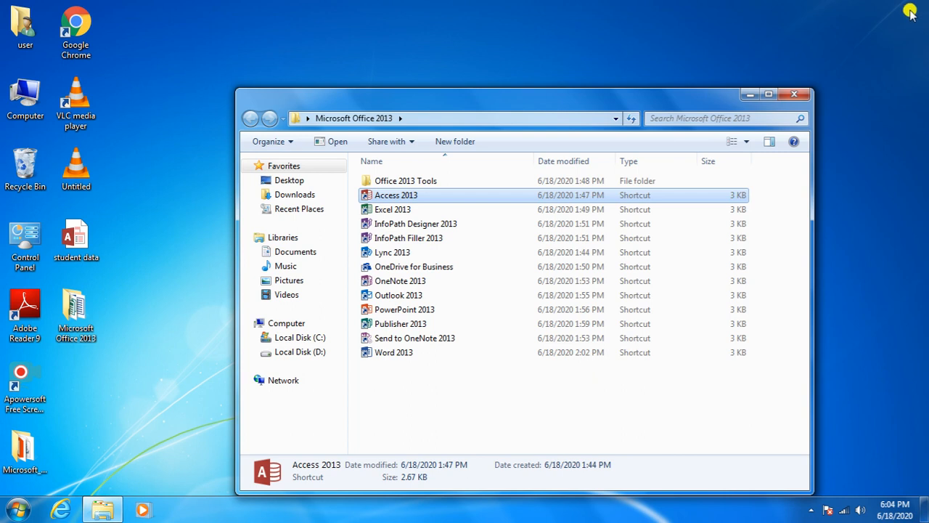
pyautogui.click(176, 343)
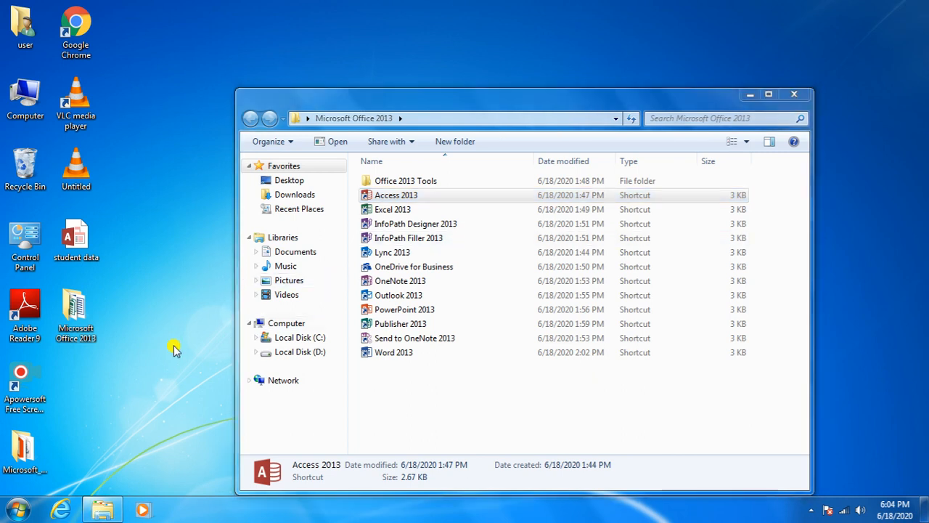
pyautogui.click(750, 94)
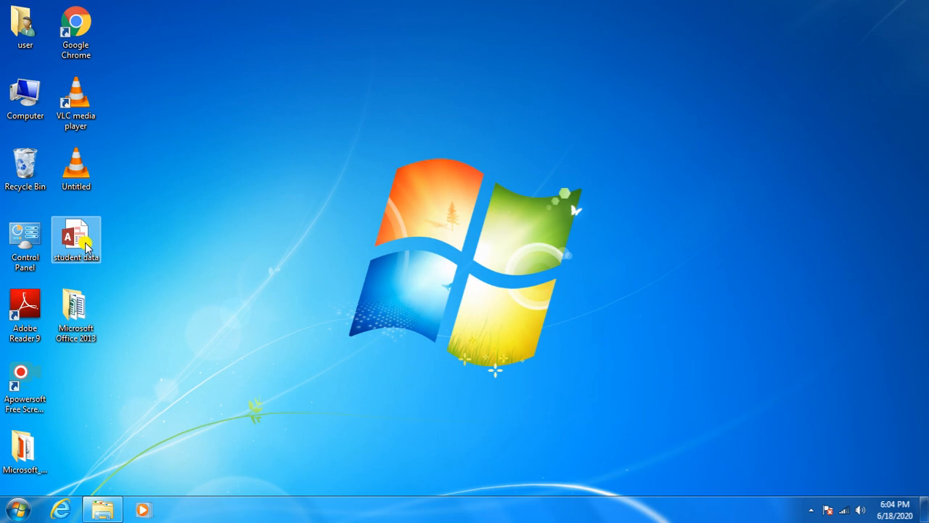
pyautogui.doubleClick(86, 247)
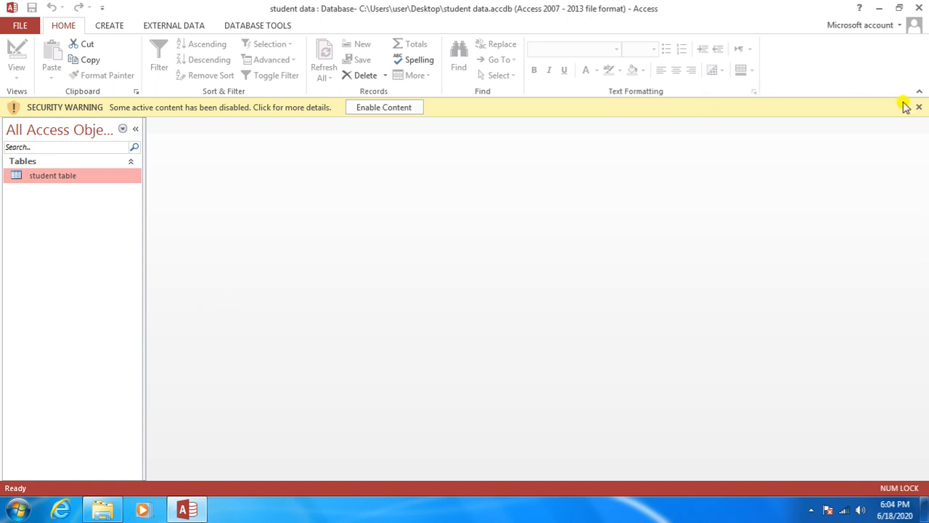
# Step: Close the security warning bar and reopen student table from the navigation pane
pyautogui.click(919, 108)
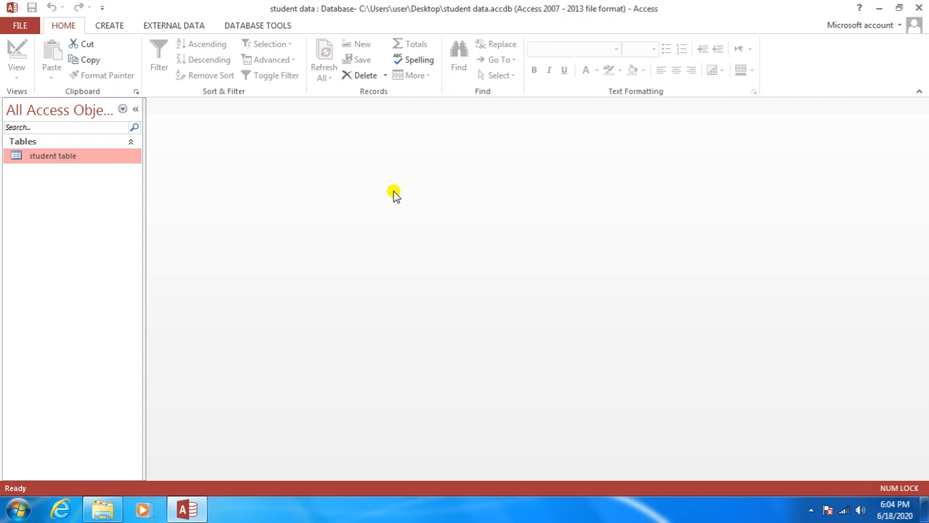
pyautogui.doubleClick(93, 159)
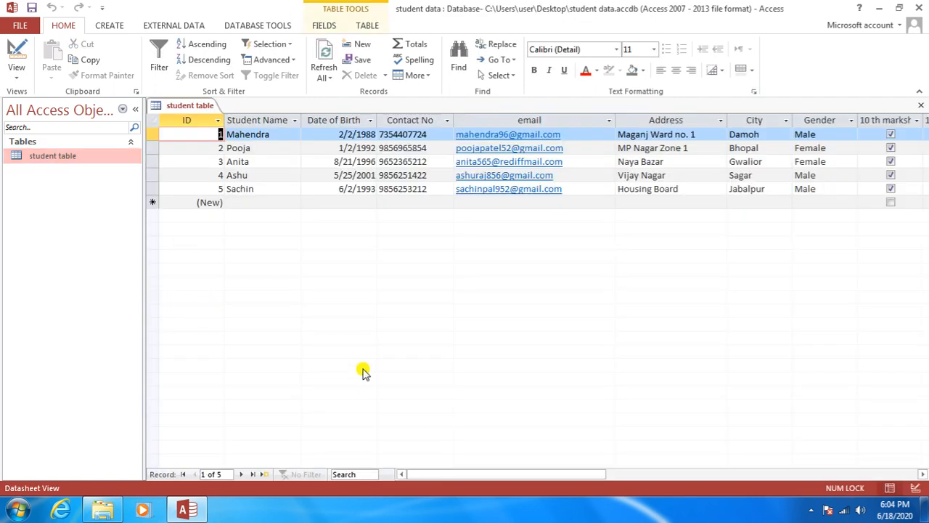
pyautogui.moveTo(462, 470); pyautogui.dragTo(442, 474)
pyautogui.moveTo(508, 472); pyautogui.dragTo(485, 473)
pyautogui.click(176, 202)
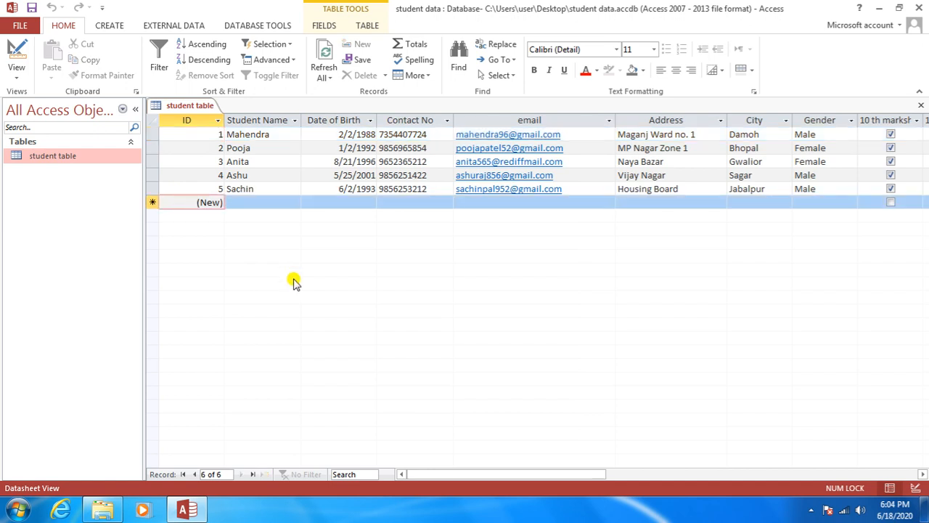
pyautogui.press('Tab')
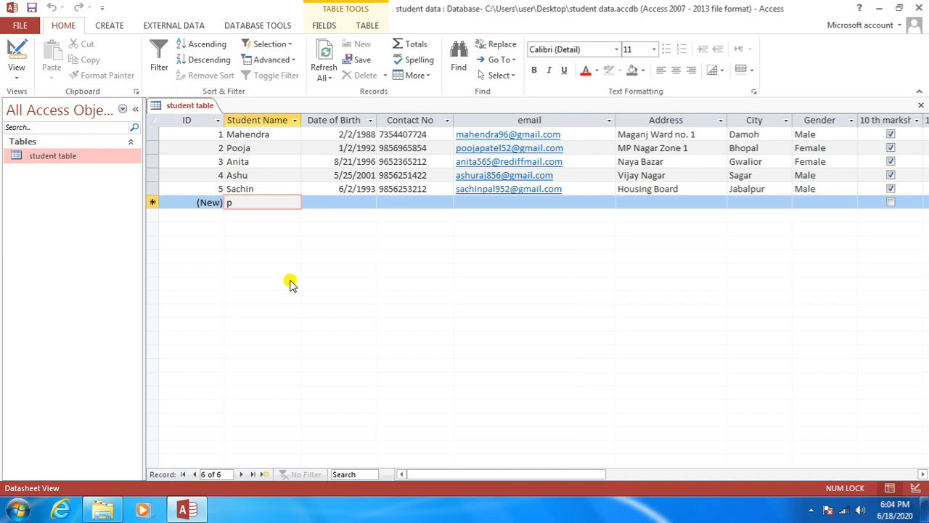
pyautogui.write('puneet')
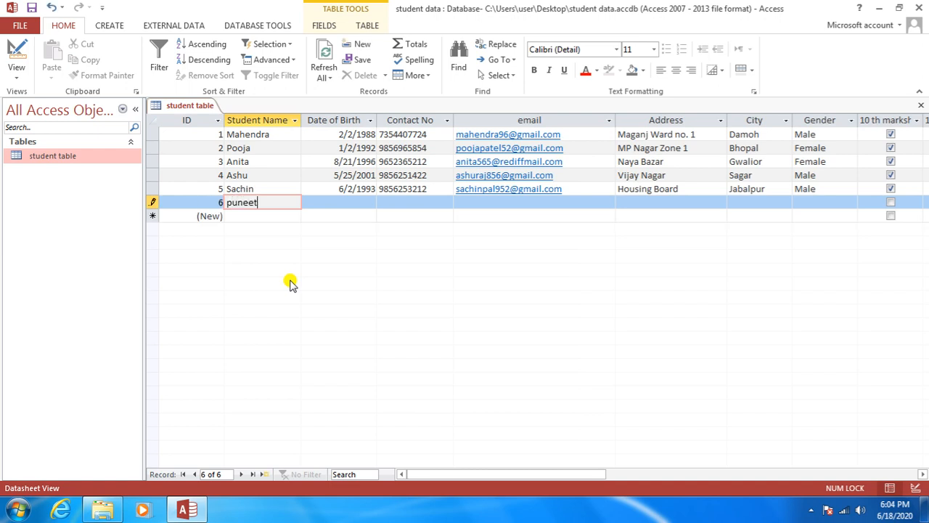
pyautogui.press('Tab')
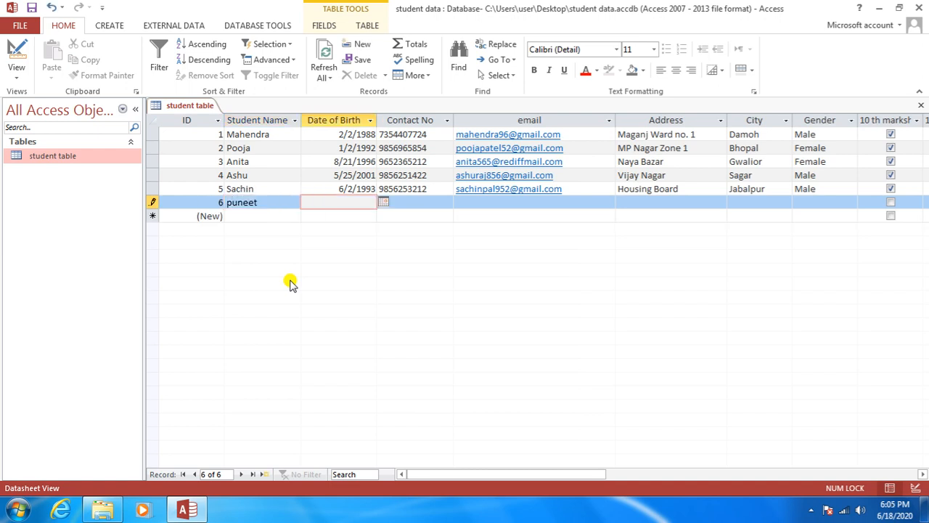
pyautogui.write('21/02/1988')
pyautogui.press('Tab')
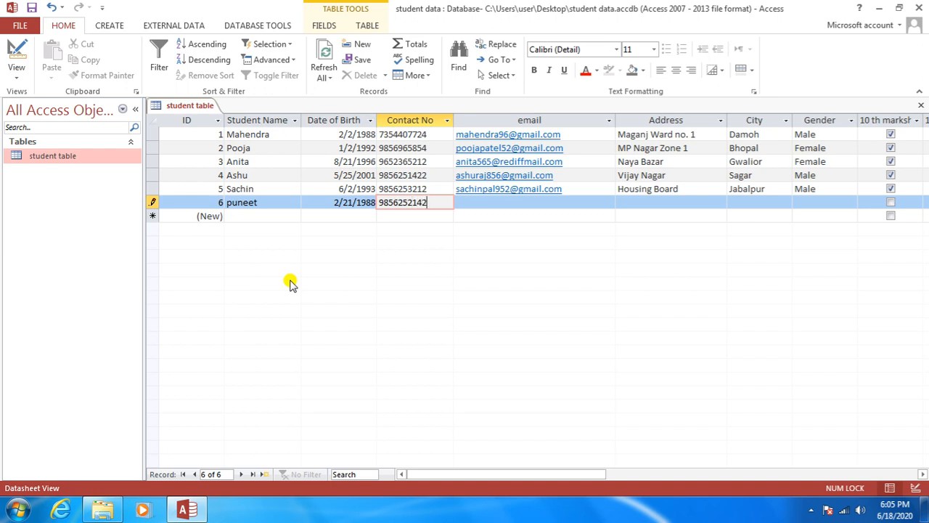
pyautogui.press('Tab')
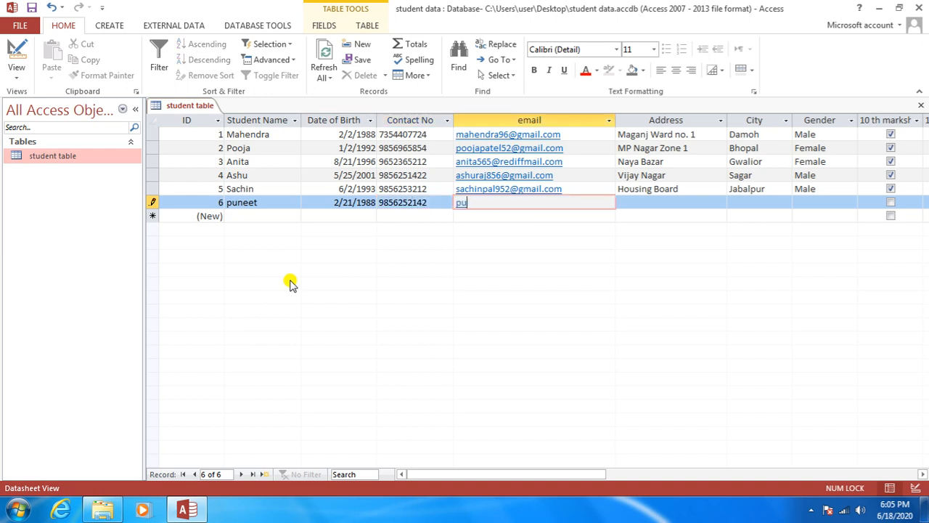
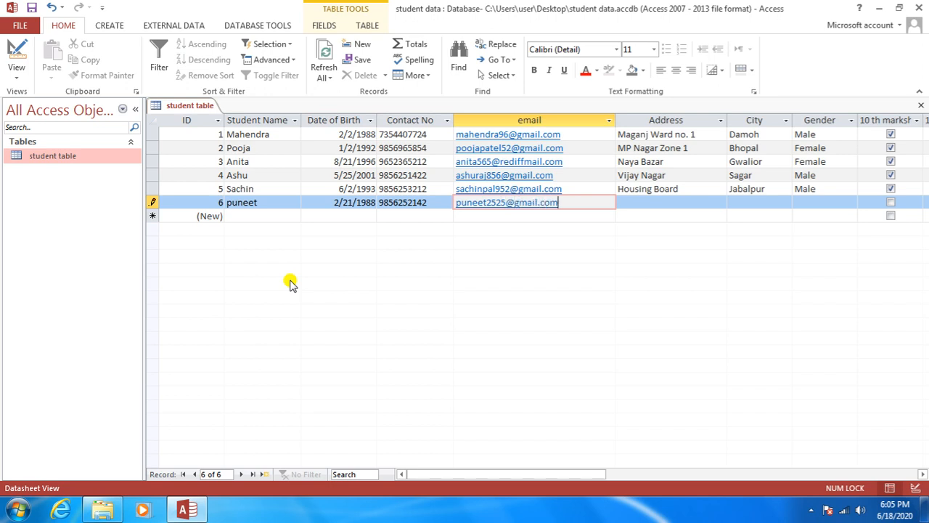
# Step: Fill in the student's email address and street address, city Damoh and gender Male
pyautogui.press('Tab')
pyautogui.write('Shrivastava Colony')
pyautogui.press('Tab')
pyautogui.write('damo')
pyautogui.press('Tab')
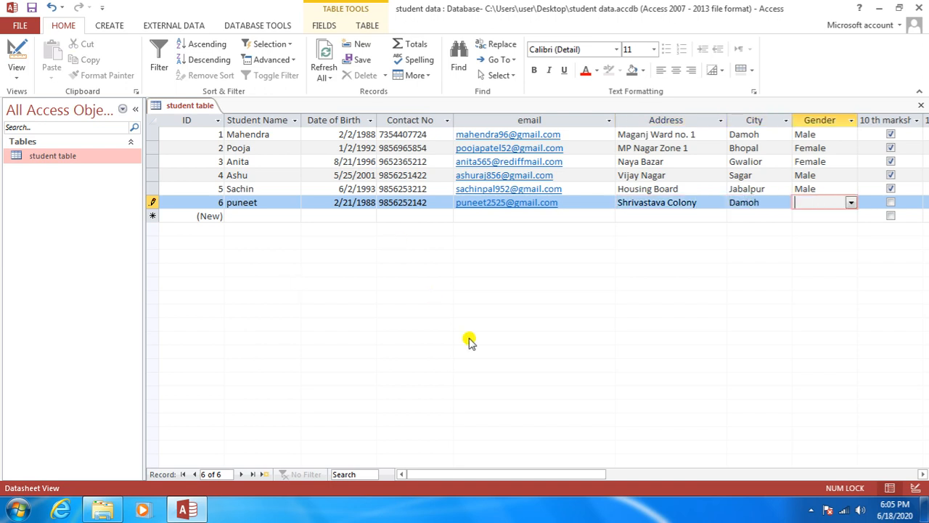
pyautogui.write('male')
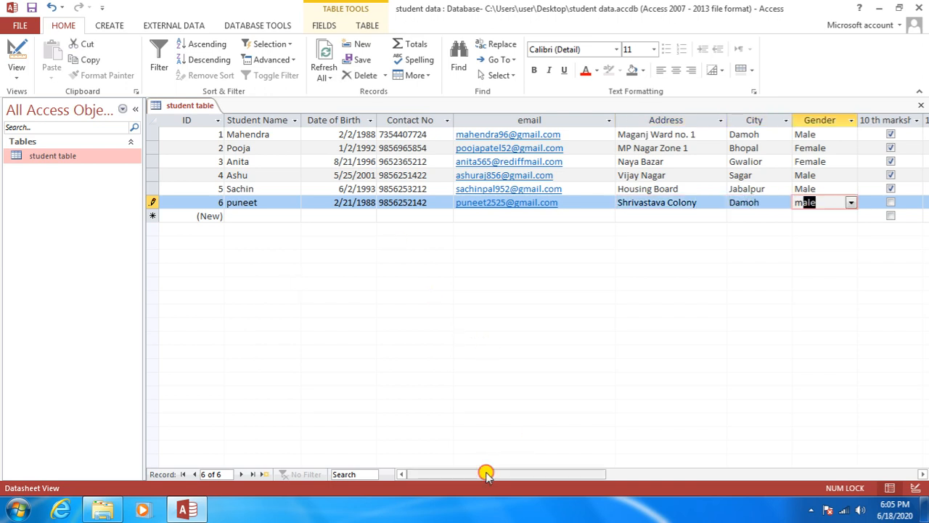
pyautogui.moveTo(485, 473); pyautogui.dragTo(573, 477)
pyautogui.press('Tab')
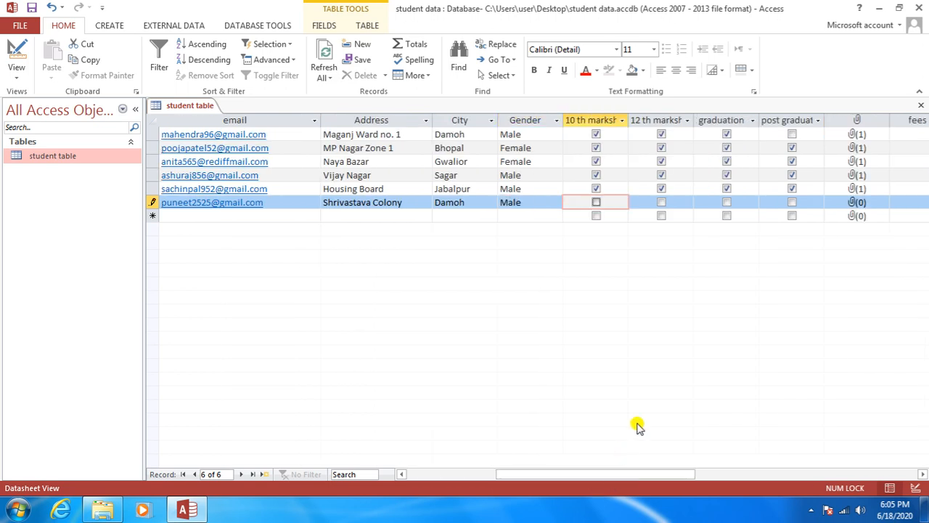
# Step: Tick 10th marksheet, 12th marksheet, graduation and post graduation for the sixth student
pyautogui.click(595, 203)
pyautogui.click(661, 202)
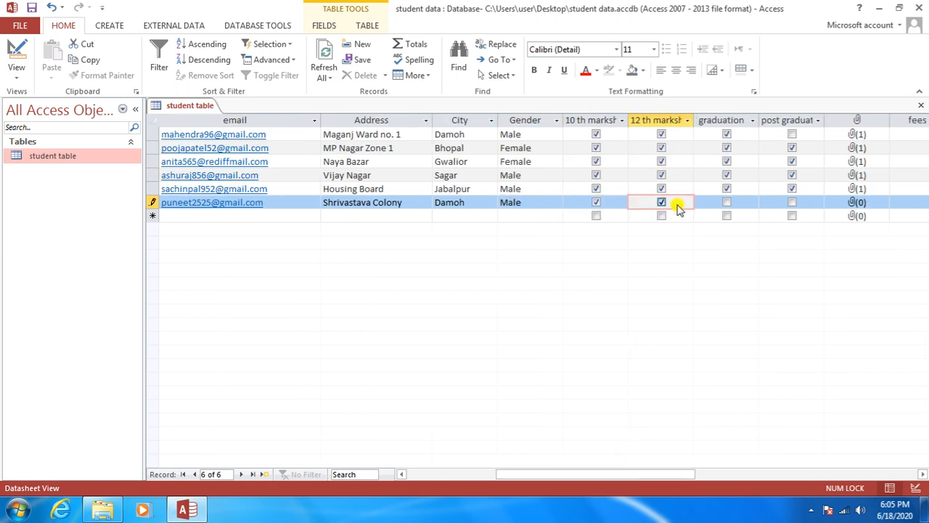
pyautogui.click(727, 202)
pyautogui.click(792, 203)
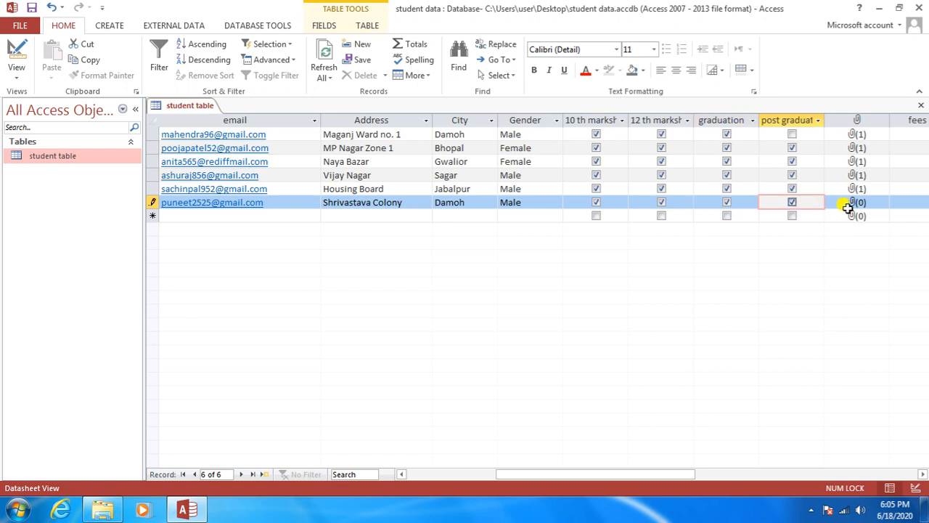
# Step: Attach Desert.jpg from Sample Pictures as the sixth student's photo
pyautogui.doubleClick(857, 203)
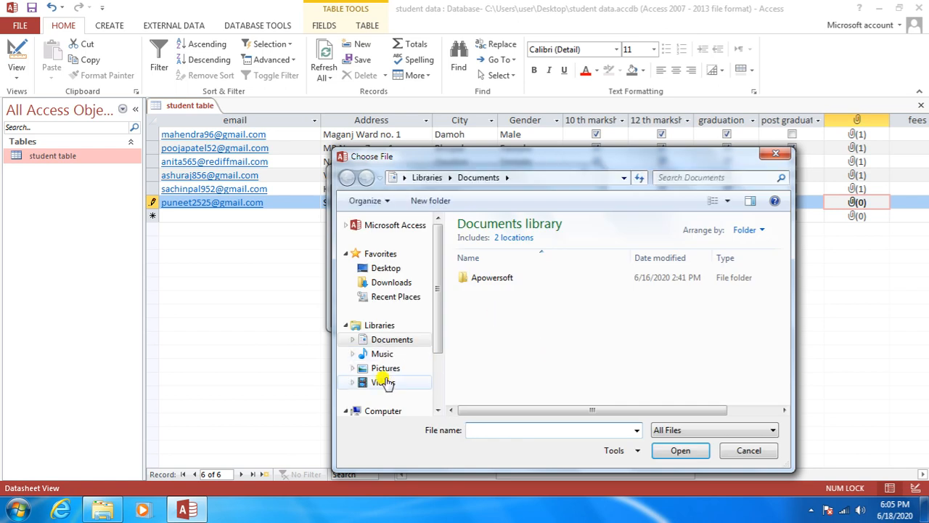
pyautogui.click(386, 369)
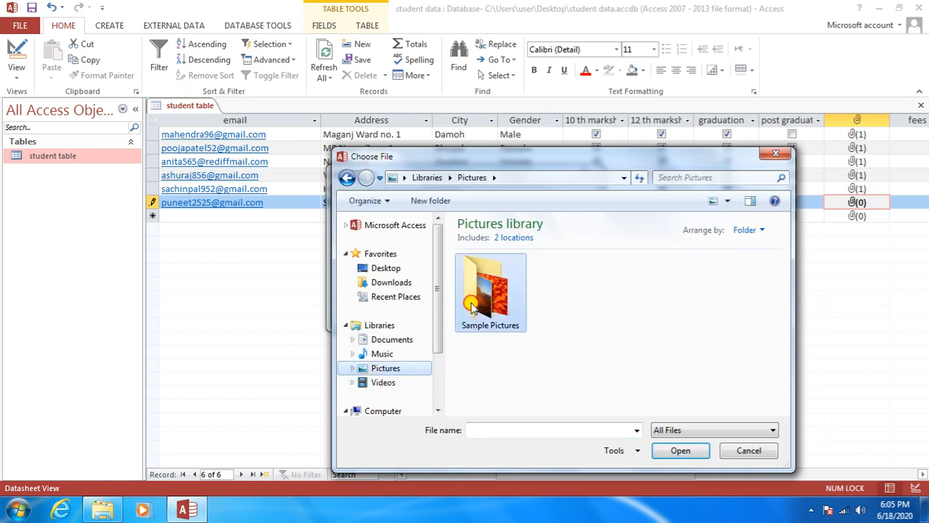
pyautogui.doubleClick(492, 292)
pyautogui.click(573, 284)
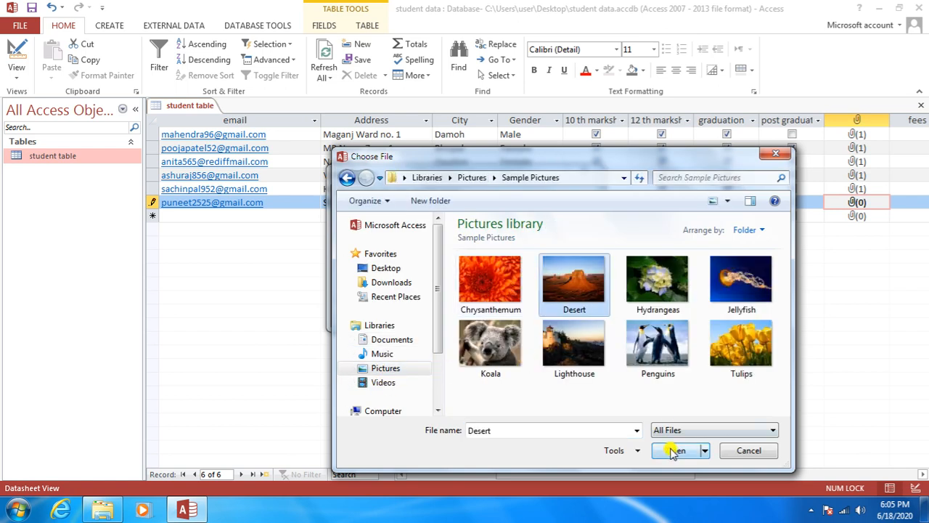
pyautogui.click(674, 450)
pyautogui.click(513, 314)
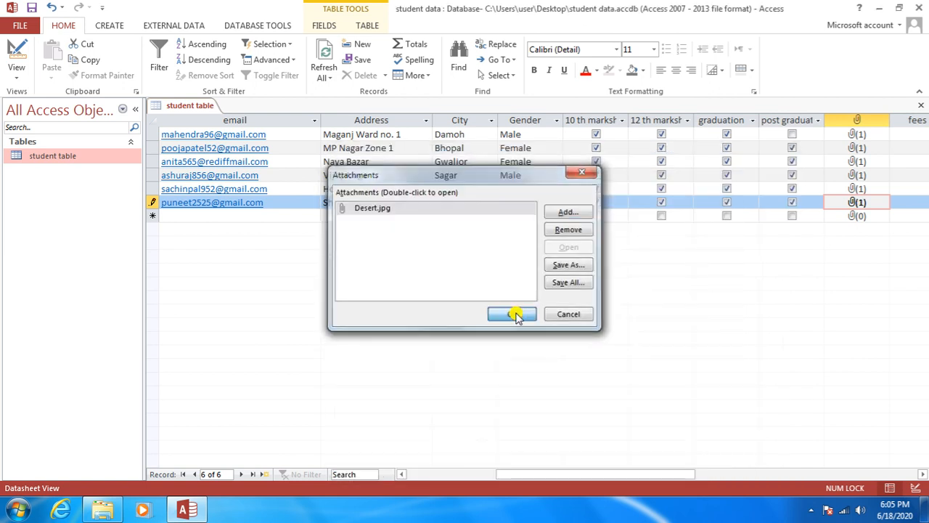
# Step: Set the sixth student's fees to 4000
pyautogui.moveTo(510, 473); pyautogui.dragTo(597, 473)
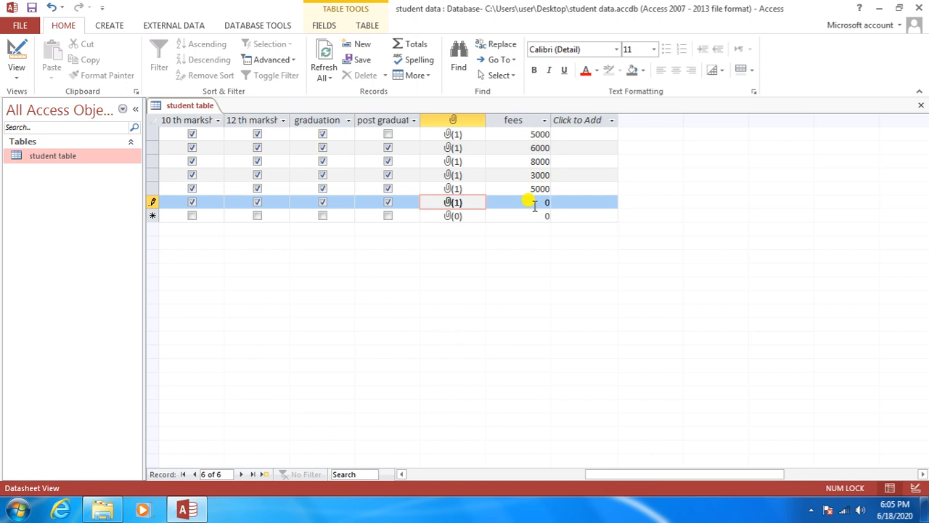
pyautogui.click(536, 203)
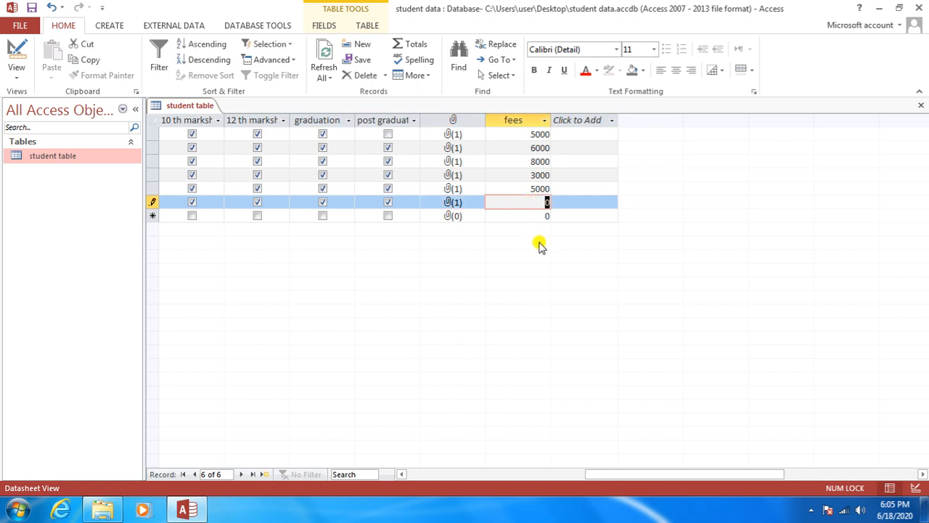
pyautogui.write('4000')
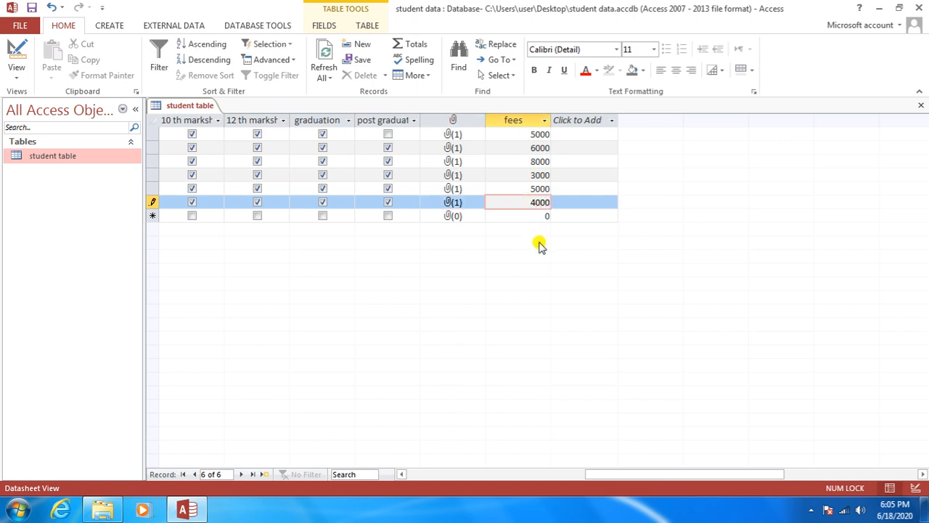
pyautogui.press('Return')
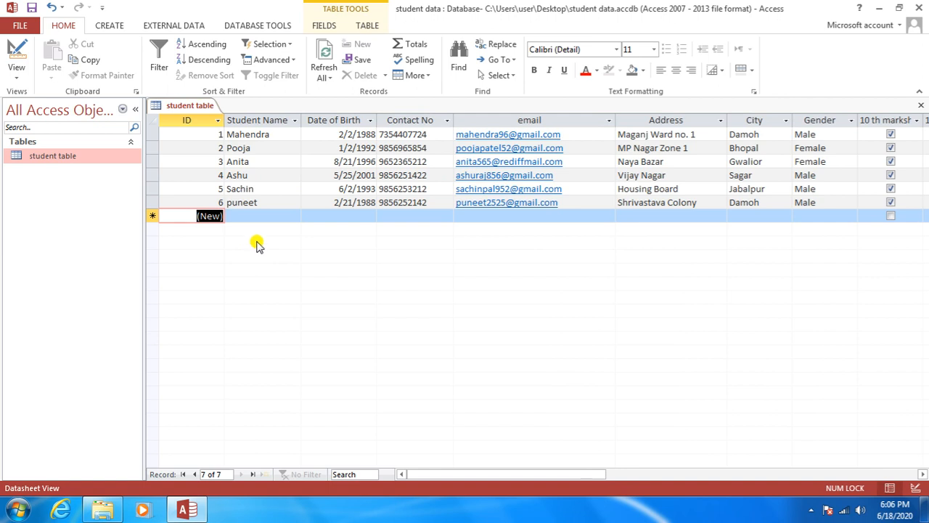
# Step: Save the six-record student table, close it, and reopen it from the navigation pane
pyautogui.rightClick(190, 109)
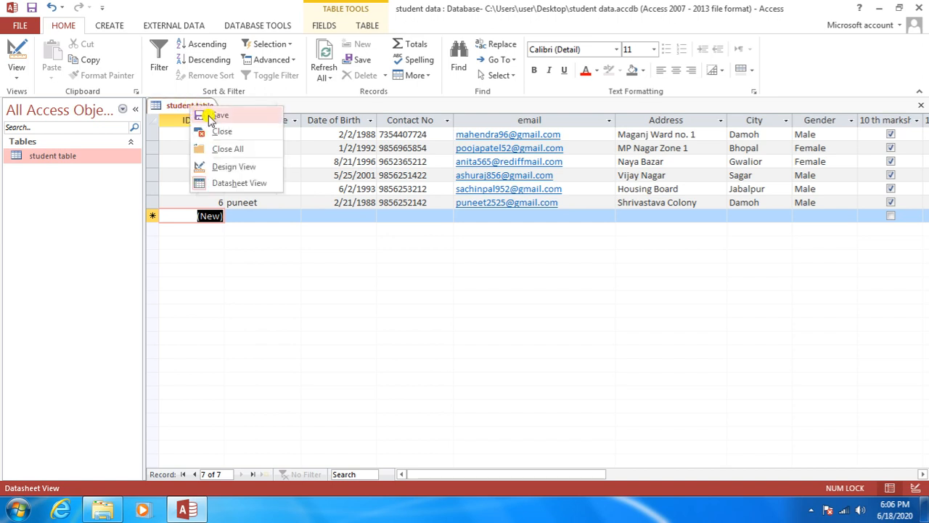
pyautogui.click(212, 115)
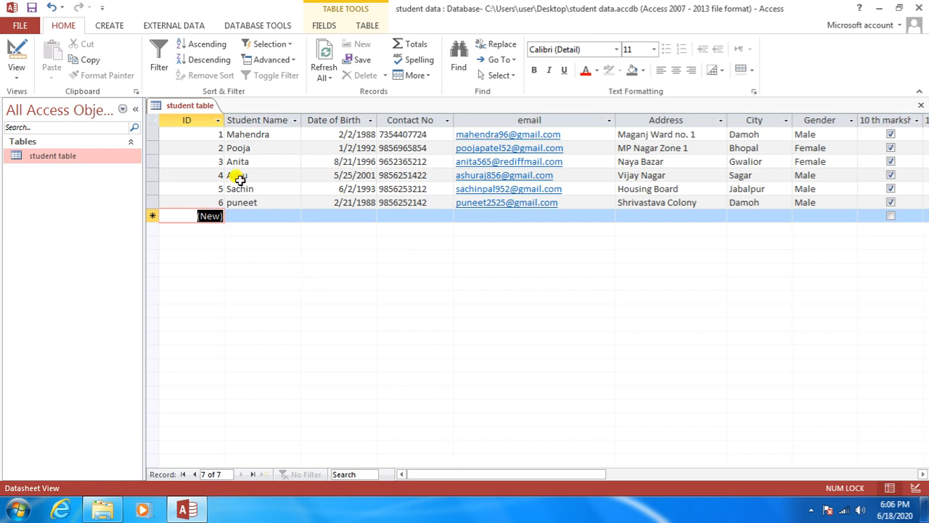
pyautogui.rightClick(194, 108)
pyautogui.click(334, 287)
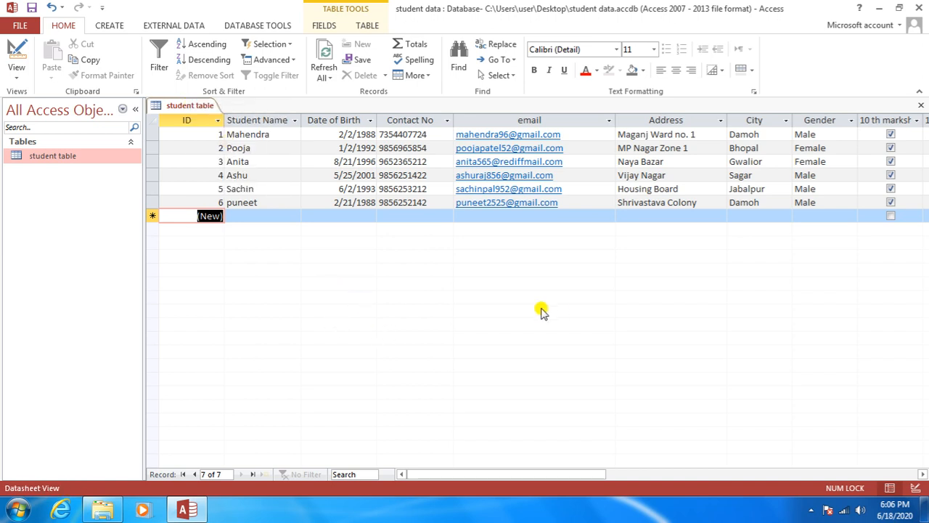
pyautogui.click(920, 105)
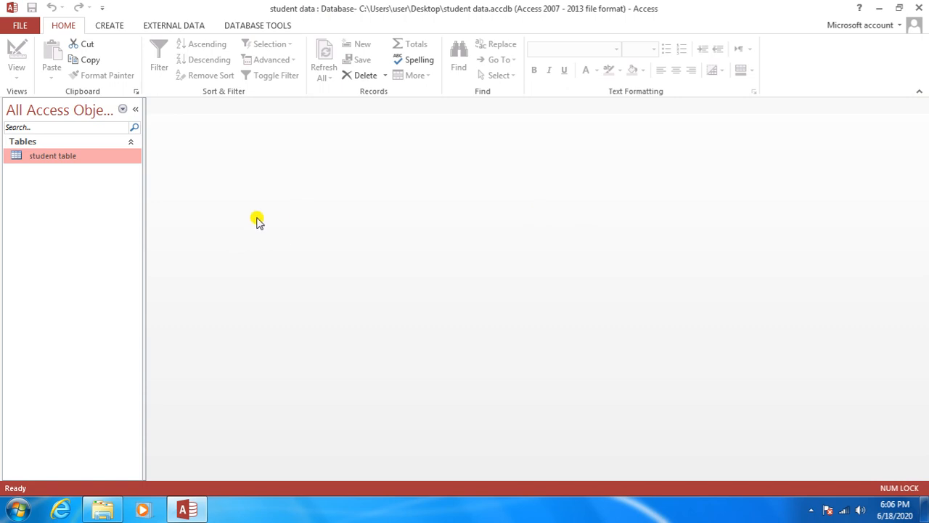
pyautogui.doubleClick(80, 158)
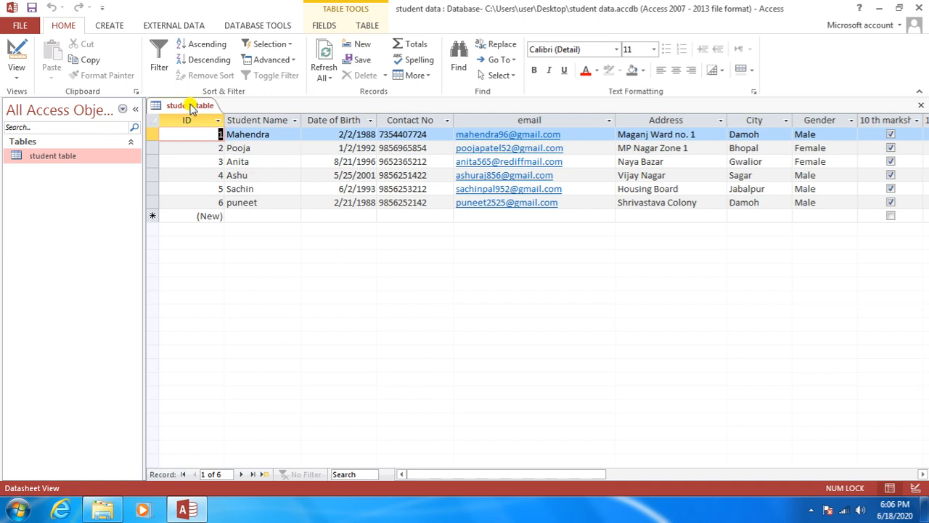
# Step: Switch the student table to Design View, with the photo and fees fields in view
pyautogui.rightClick(190, 106)
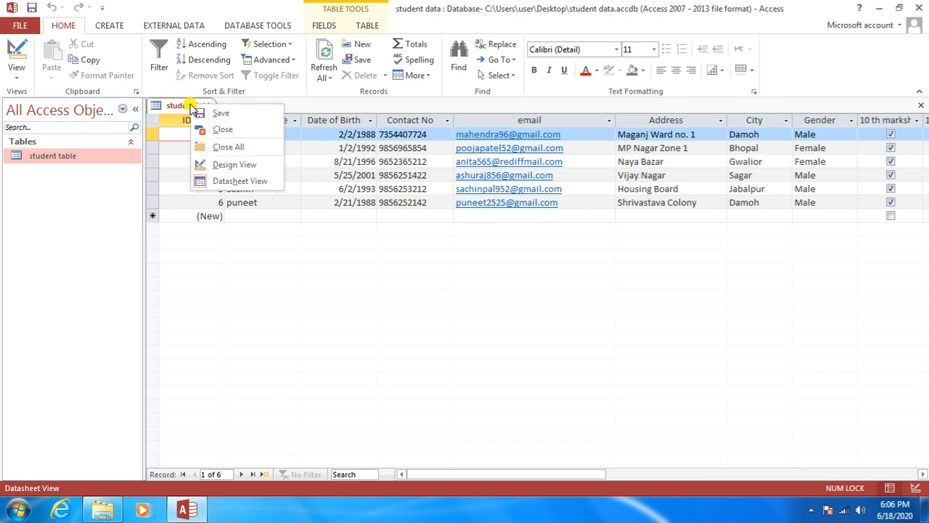
pyautogui.click(227, 170)
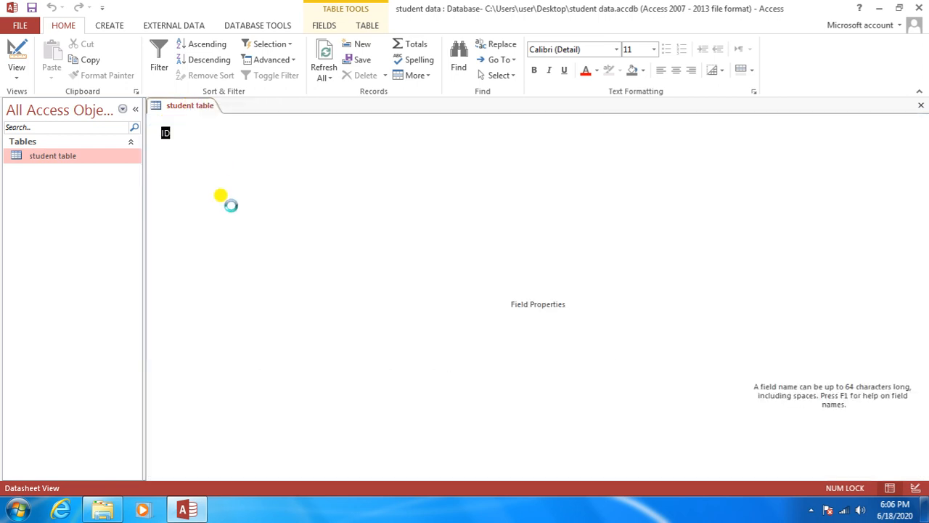
pyautogui.moveTo(920, 130); pyautogui.dragTo(924, 159)
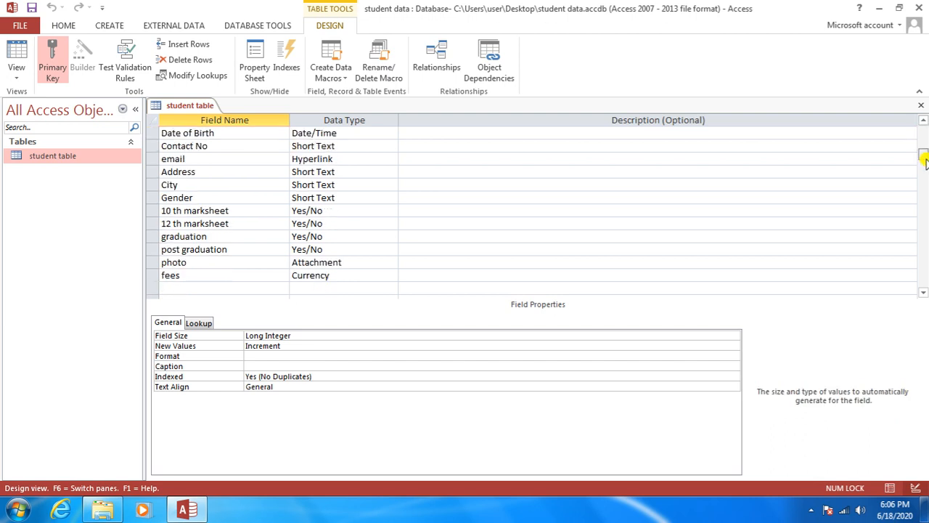
pyautogui.click(923, 292)
pyautogui.click(923, 293)
pyautogui.click(923, 293)
pyautogui.click(923, 293)
pyautogui.click(924, 293)
pyautogui.click(923, 292)
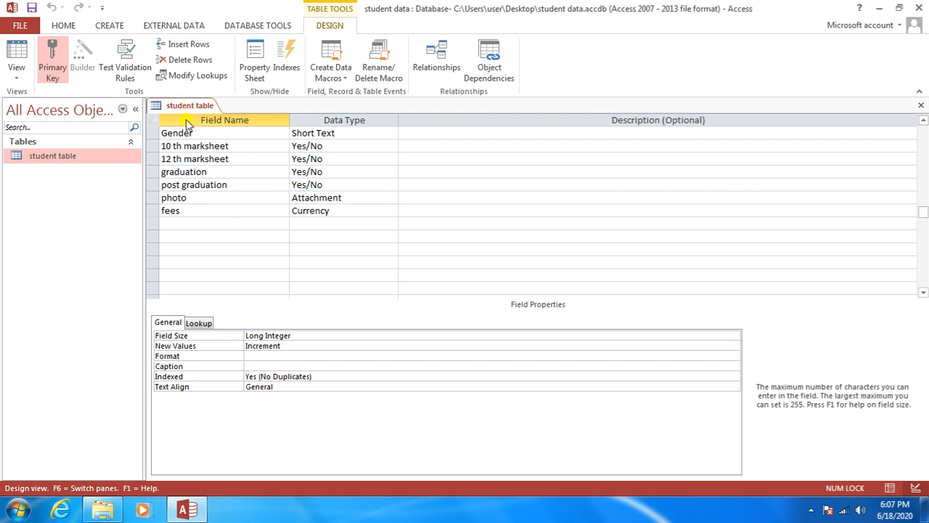
# Step: Drag the photo field row below the fees row, then select the graduation row
pyautogui.click(152, 197)
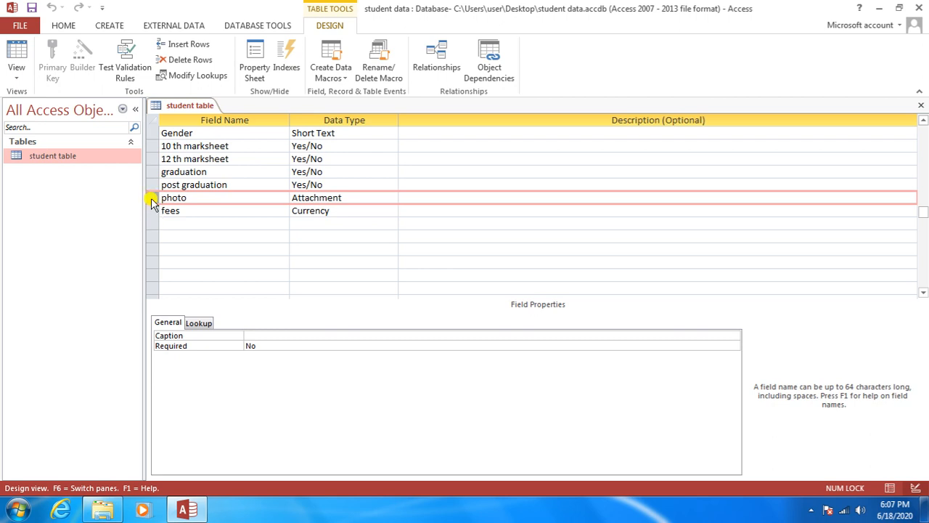
pyautogui.moveTo(152, 202); pyautogui.dragTo(154, 204)
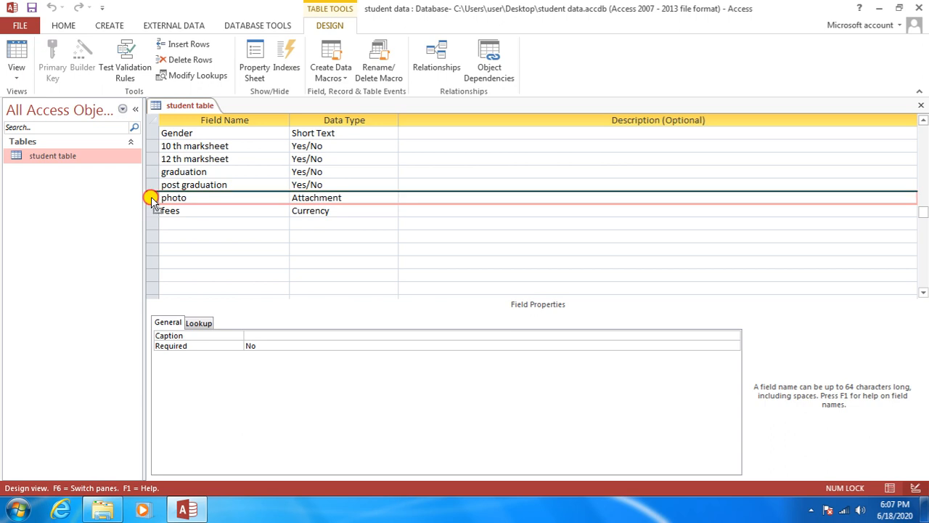
pyautogui.moveTo(152, 202); pyautogui.dragTo(149, 226)
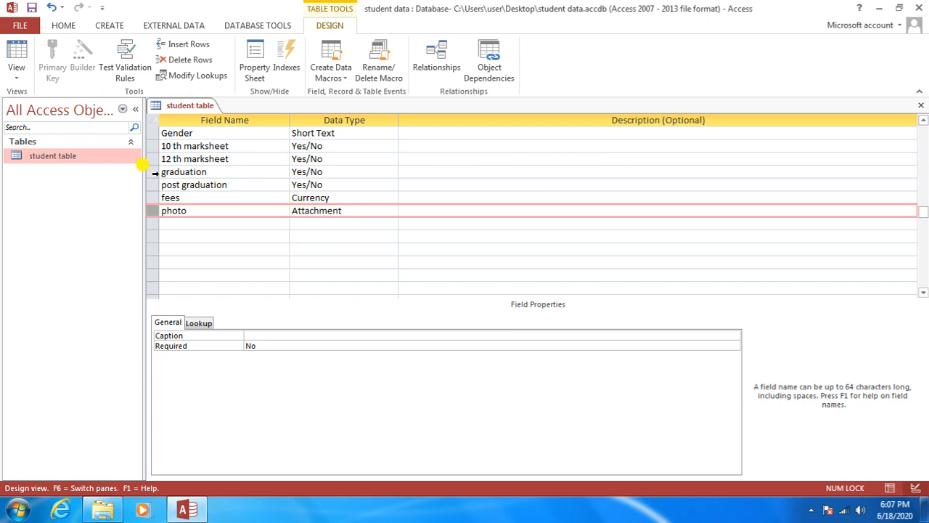
pyautogui.click(153, 172)
pyautogui.rightClick(154, 175)
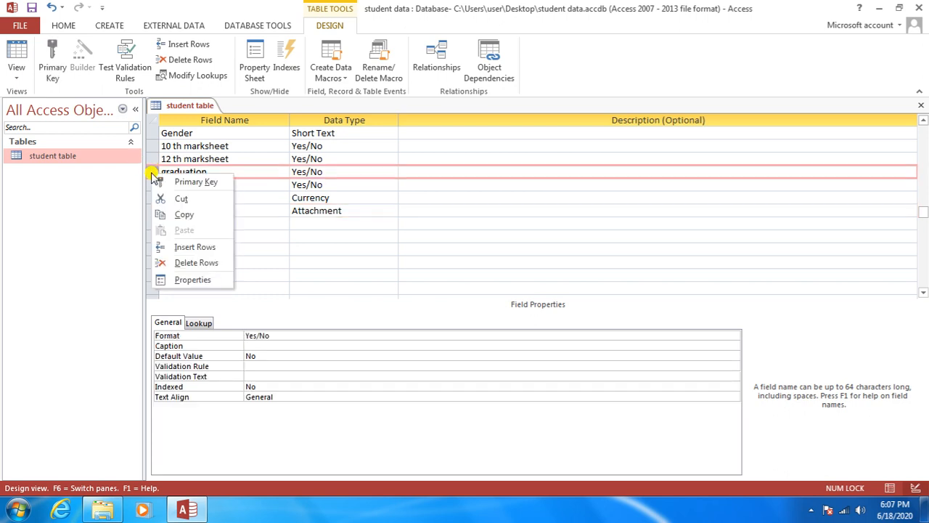
pyautogui.click(169, 249)
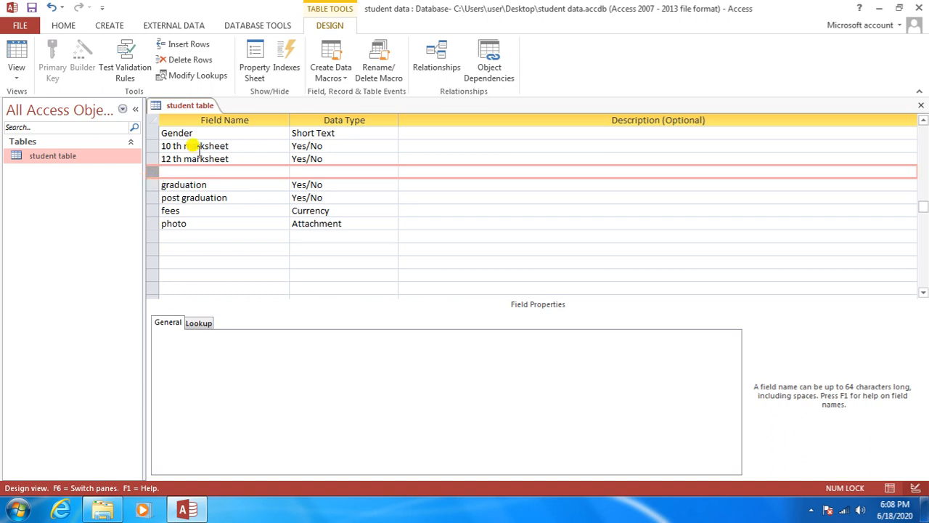
pyautogui.rightClick(152, 177)
pyautogui.click(161, 255)
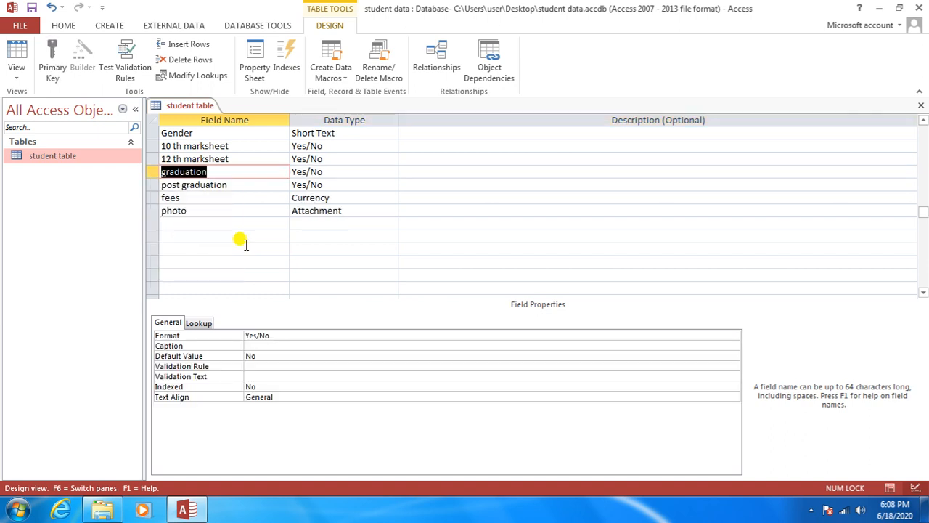
pyautogui.click(266, 236)
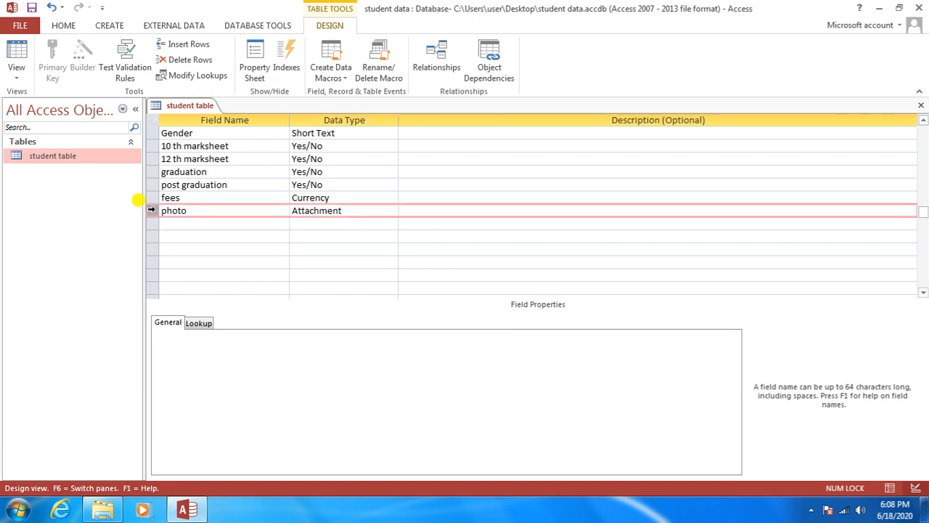
pyautogui.click(151, 209)
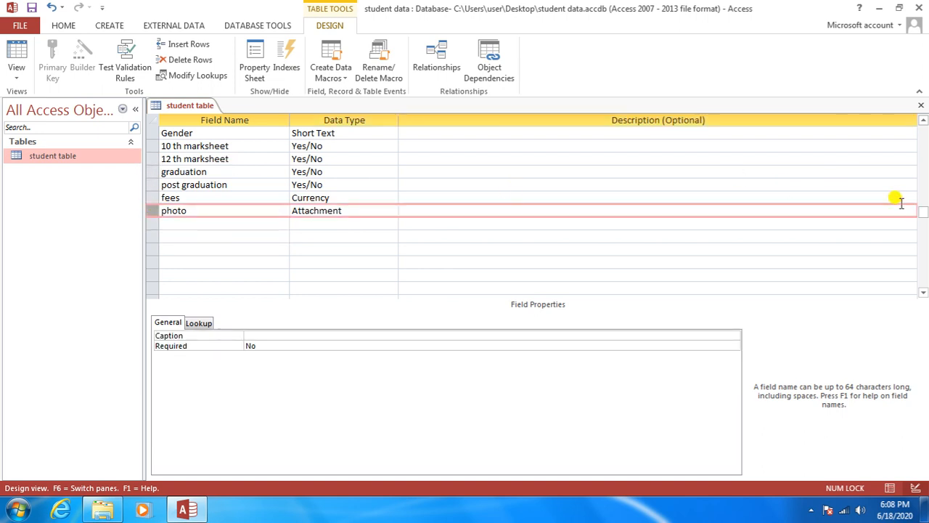
# Step: Save the reordered student table design and minimize Access to show the desktop
pyautogui.moveTo(924, 212); pyautogui.dragTo(923, 128)
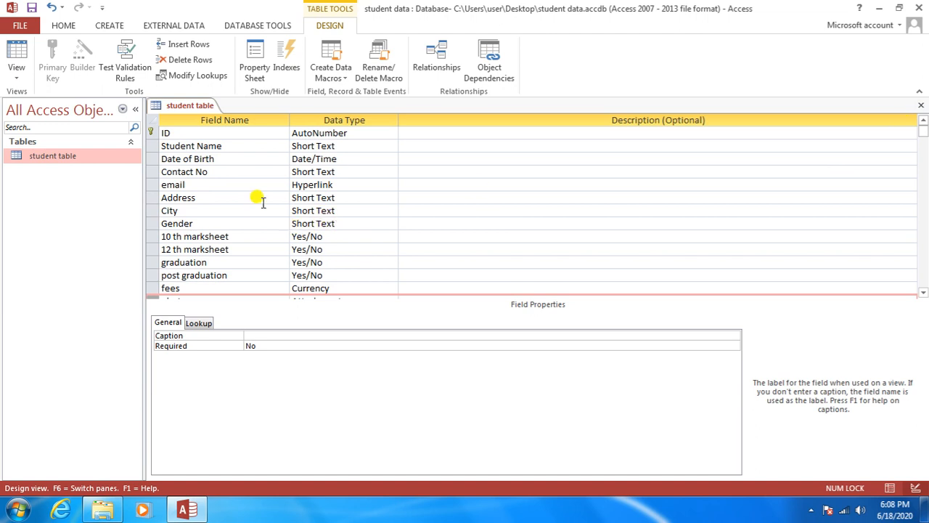
pyautogui.rightClick(177, 107)
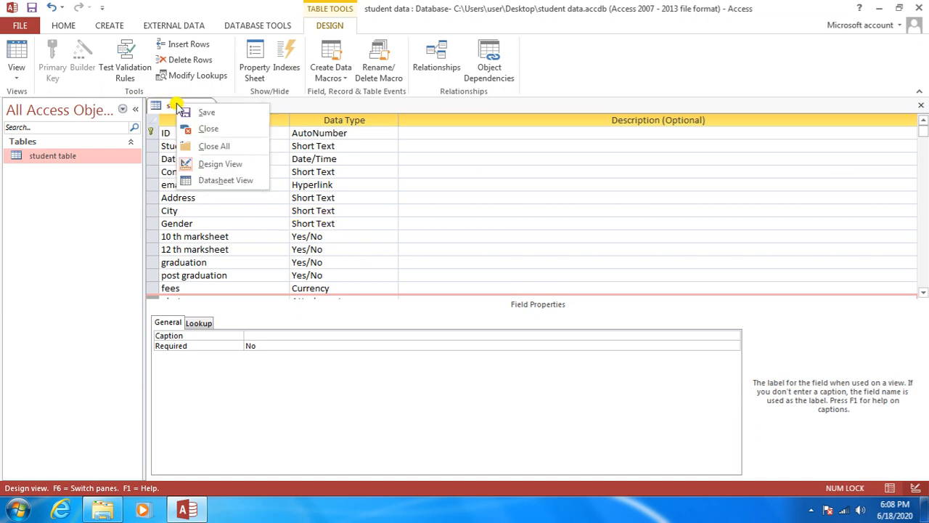
pyautogui.click(188, 114)
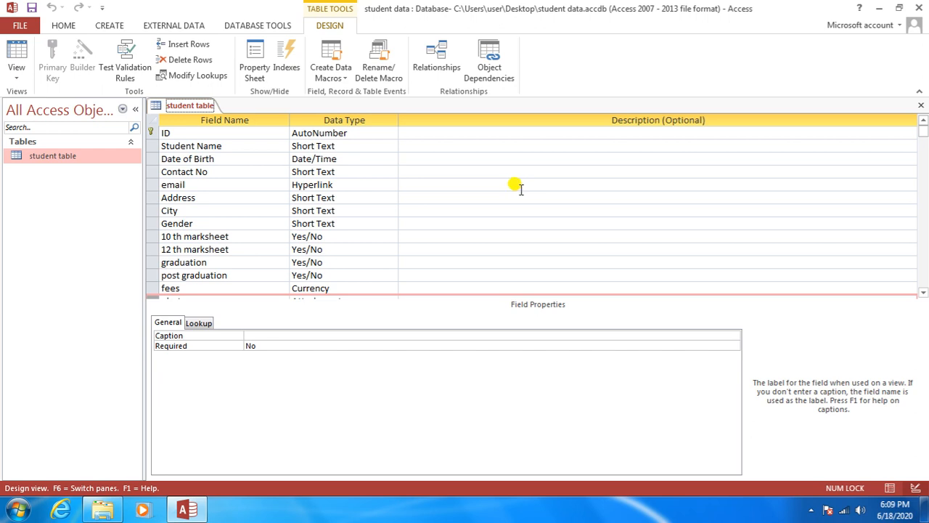
pyautogui.rightClick(194, 107)
pyautogui.click(210, 114)
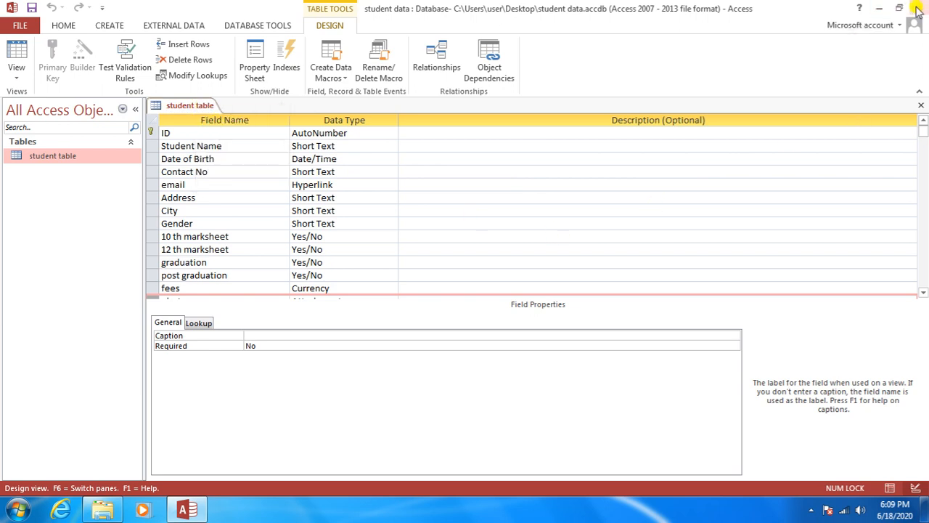
pyautogui.click(877, 8)
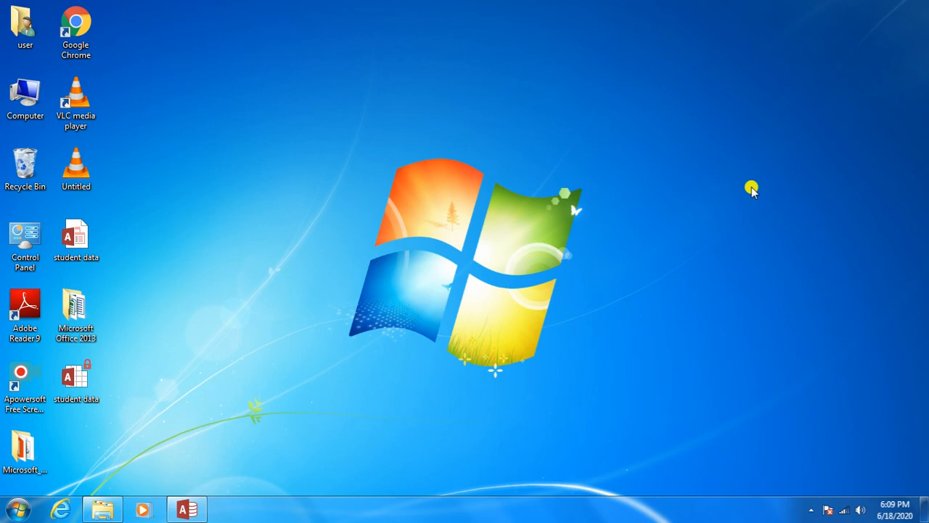